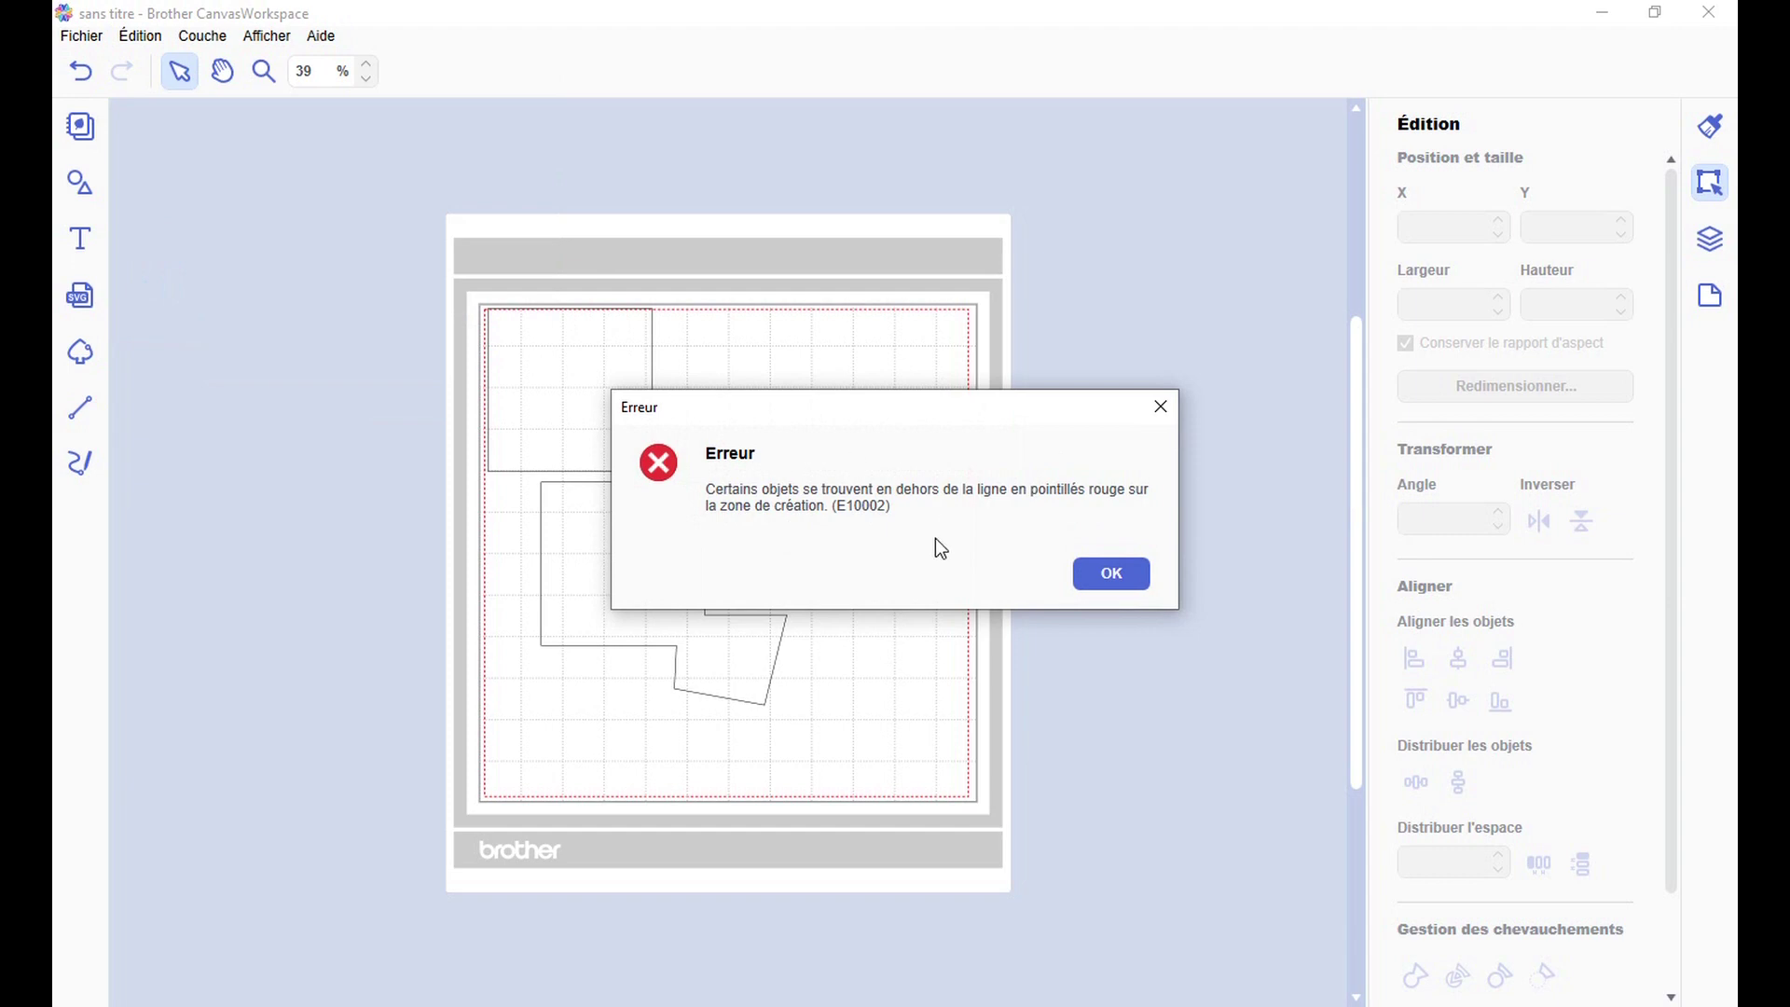
# Step: Dismiss the error and place the square at about X 10.6, Y 9.8 mm, with the polygon beside it inside the red dotted line
pyautogui.moveTo(880, 411); pyautogui.dragTo(991, 298)
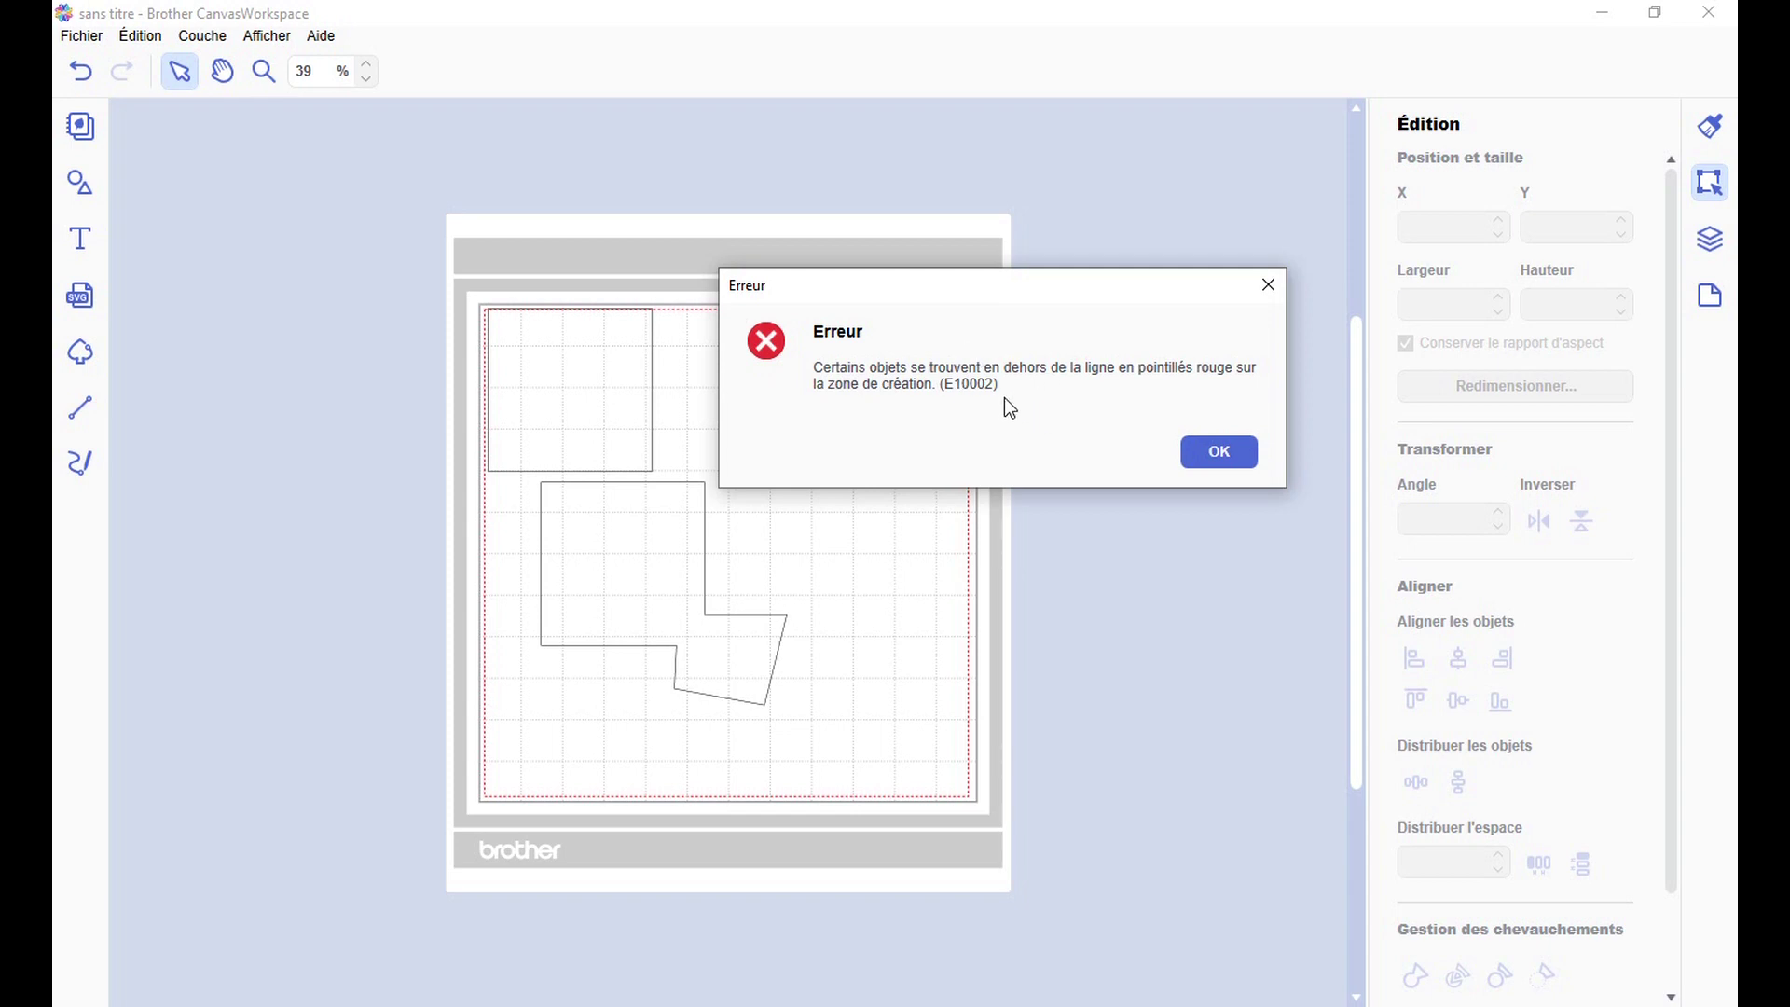
pyautogui.click(1219, 454)
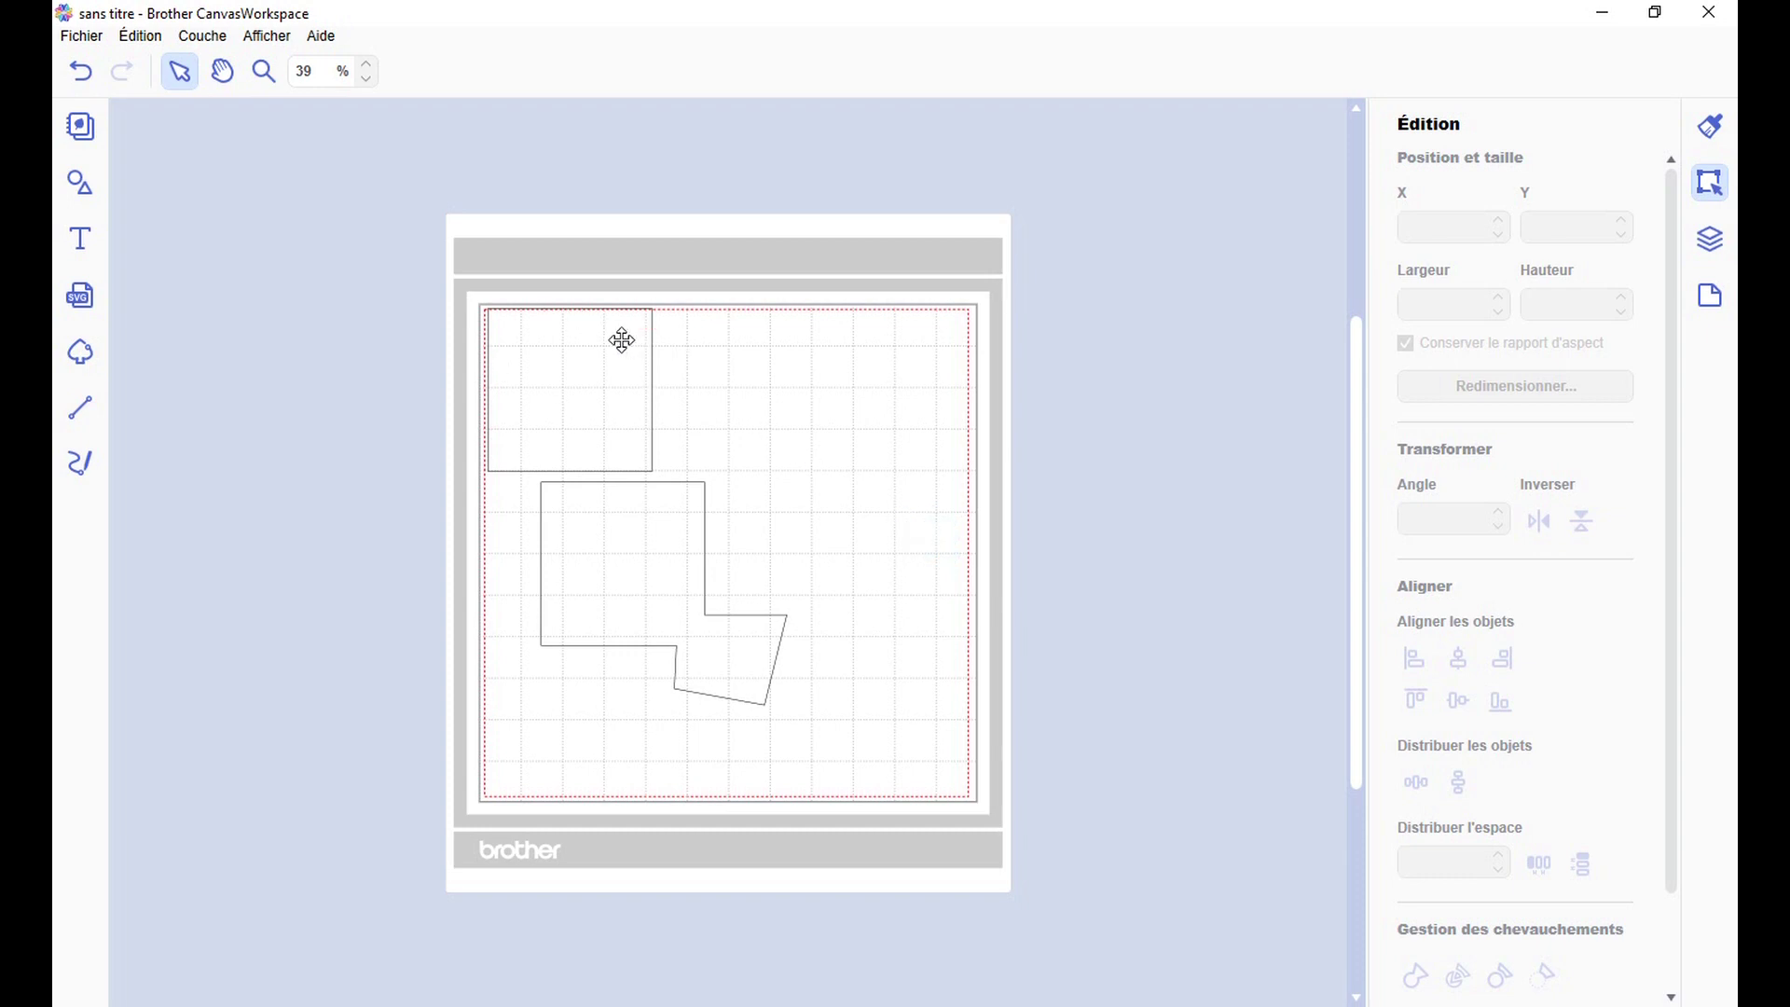
pyautogui.click(553, 361)
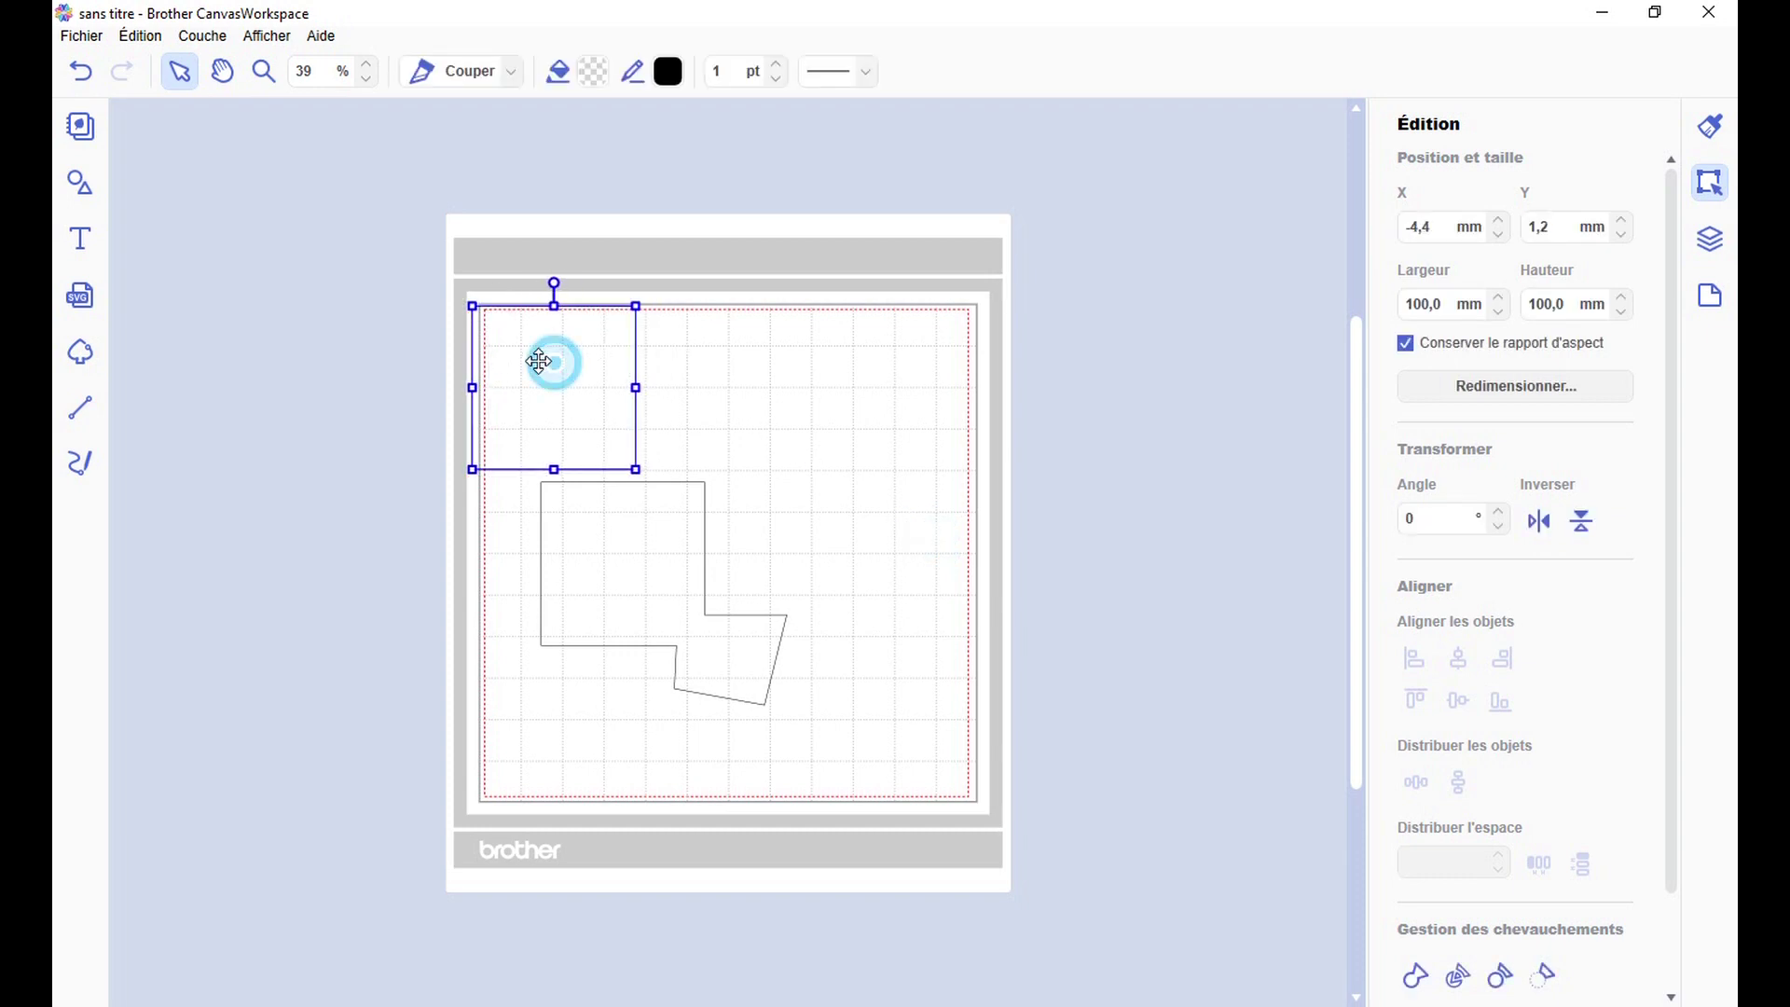
pyautogui.click(741, 398)
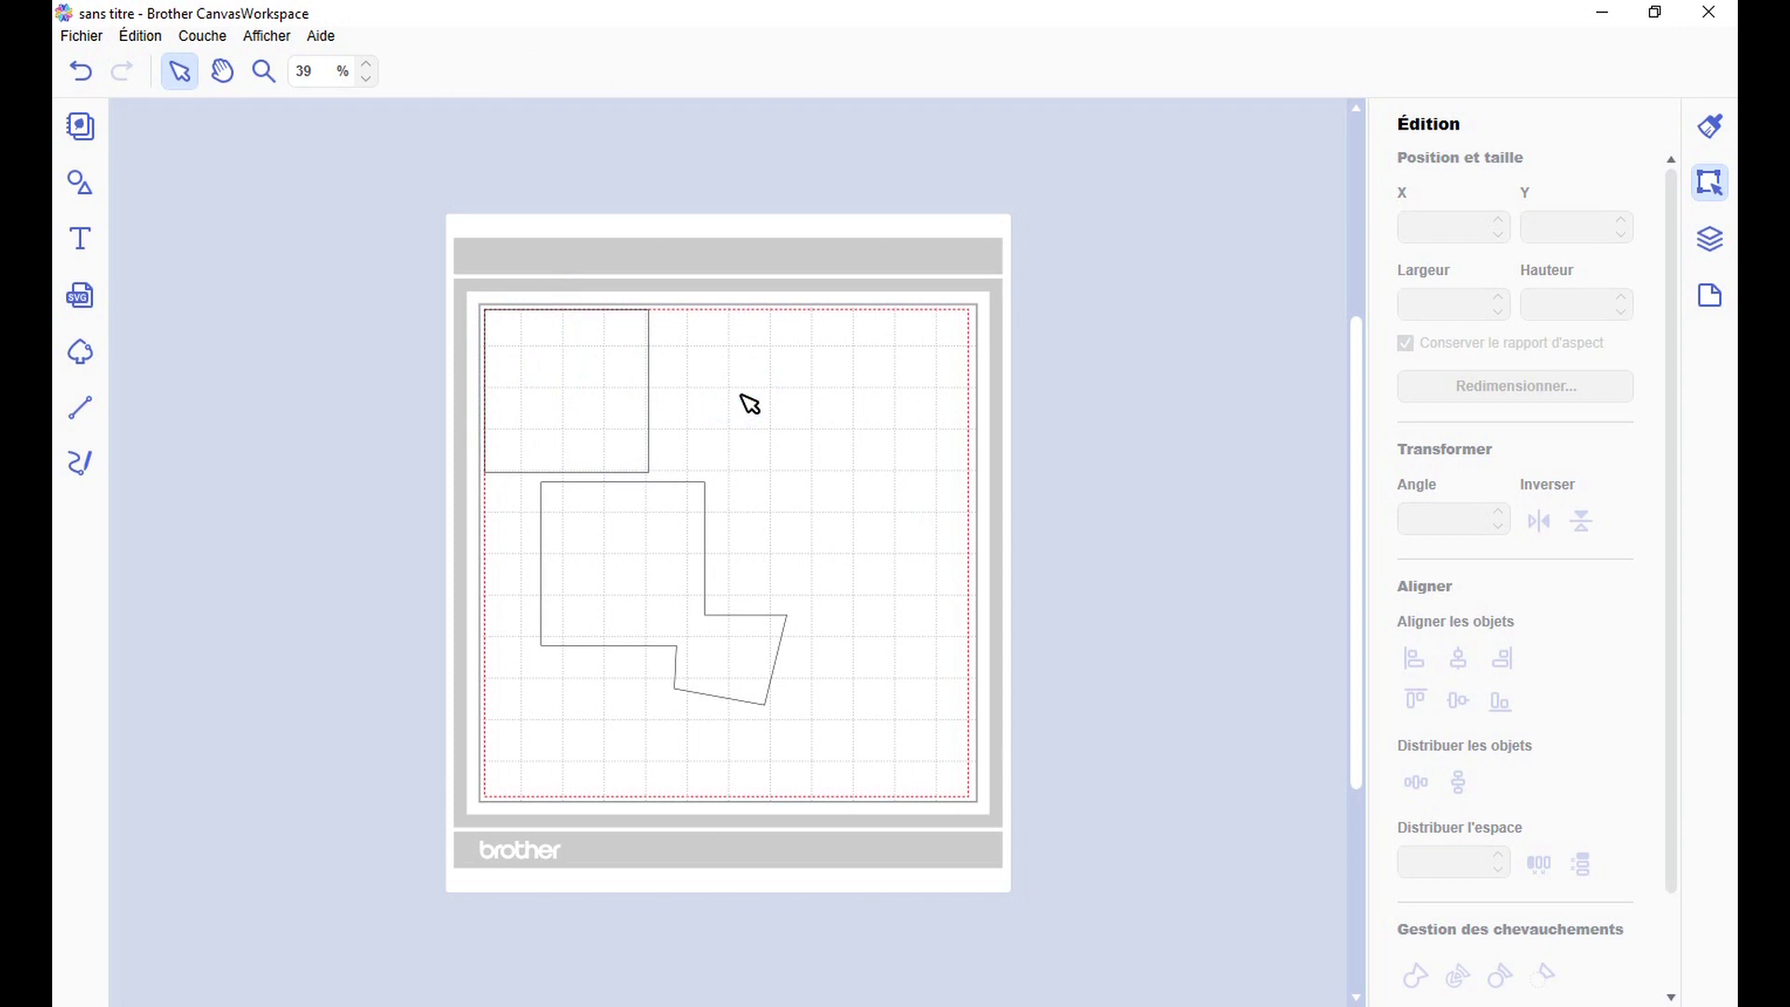
pyautogui.moveTo(587, 359); pyautogui.dragTo(600, 372)
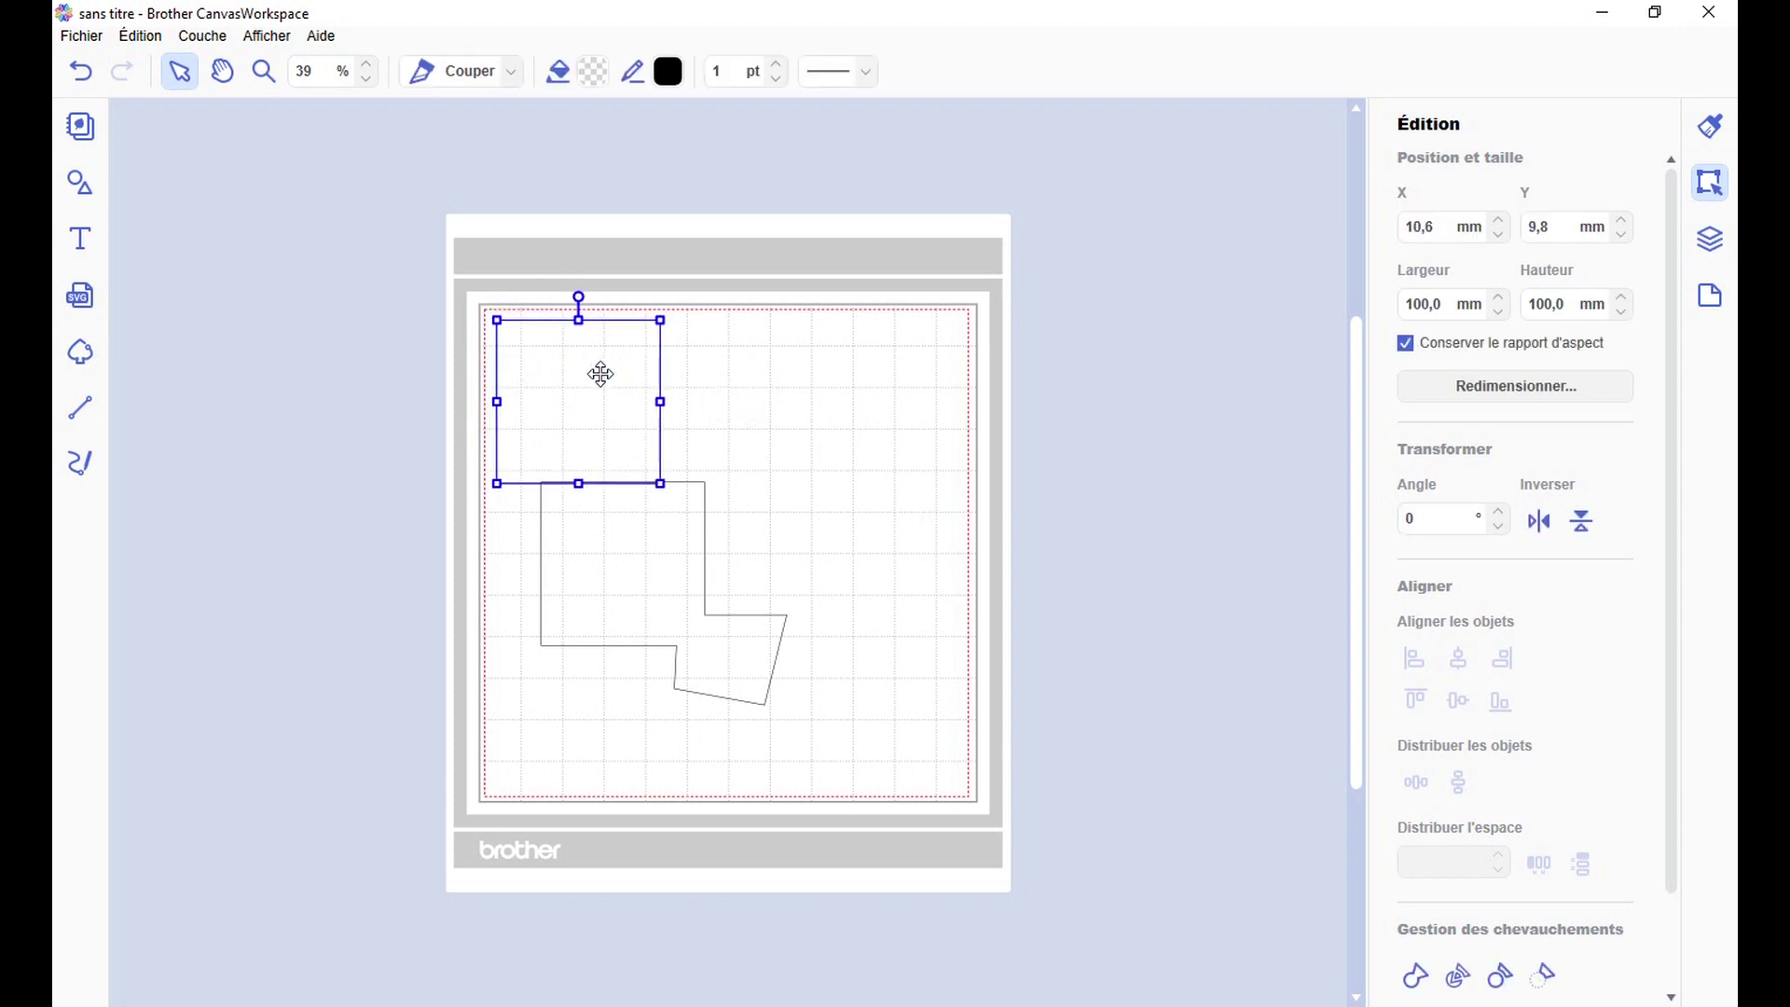
pyautogui.click(695, 404)
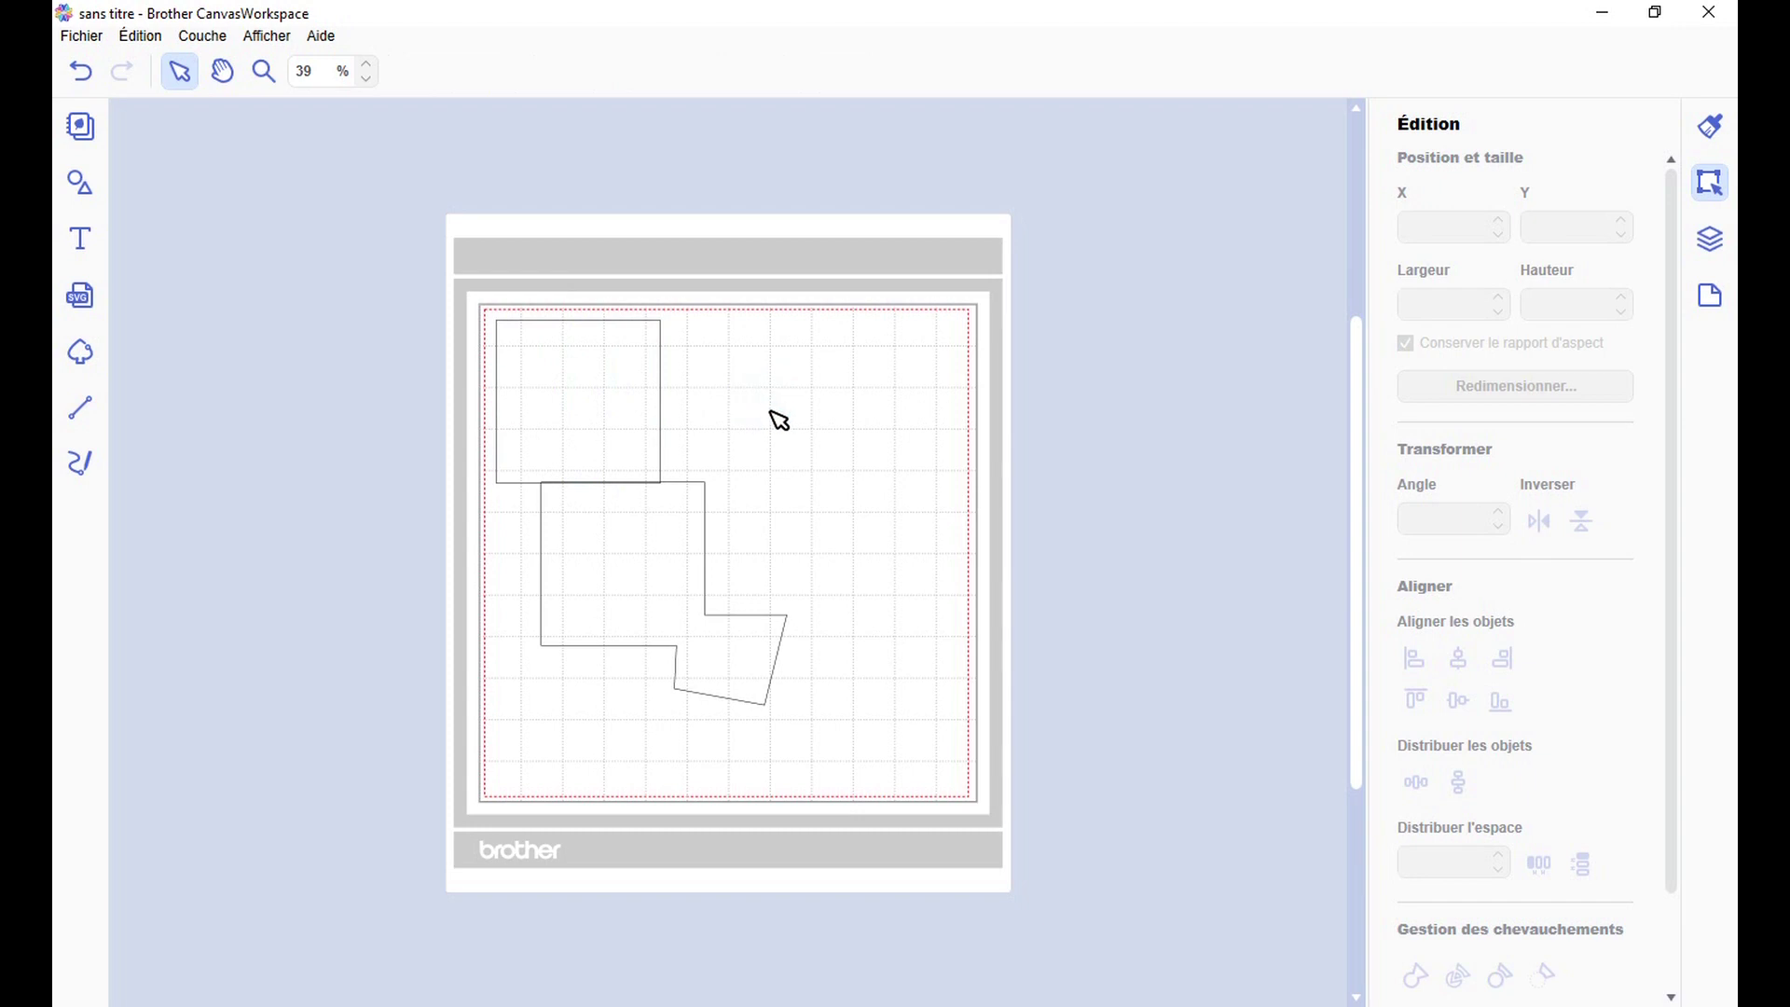
pyautogui.moveTo(669, 534); pyautogui.dragTo(810, 381)
pyautogui.click(713, 596)
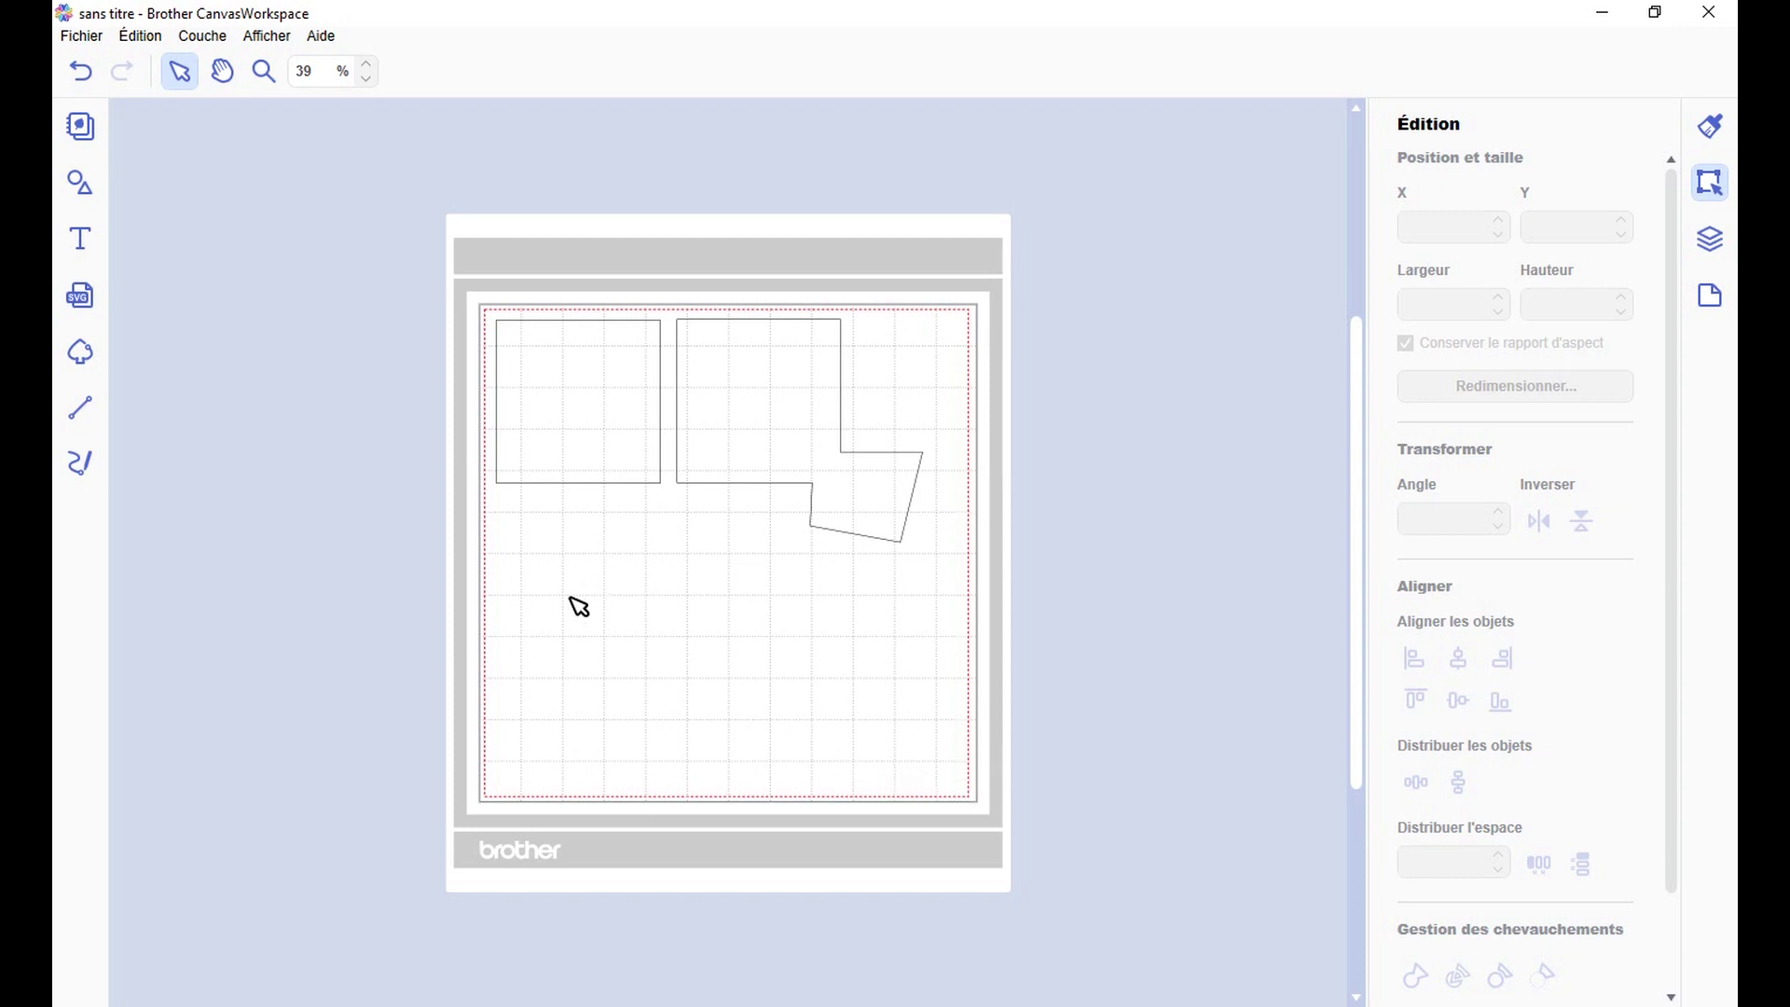
# Step: Move the square off the mat to about X -99, Y -128.5 mm and shrink it to about 2.4 mm wide
pyautogui.scroll(1, 559, 604)
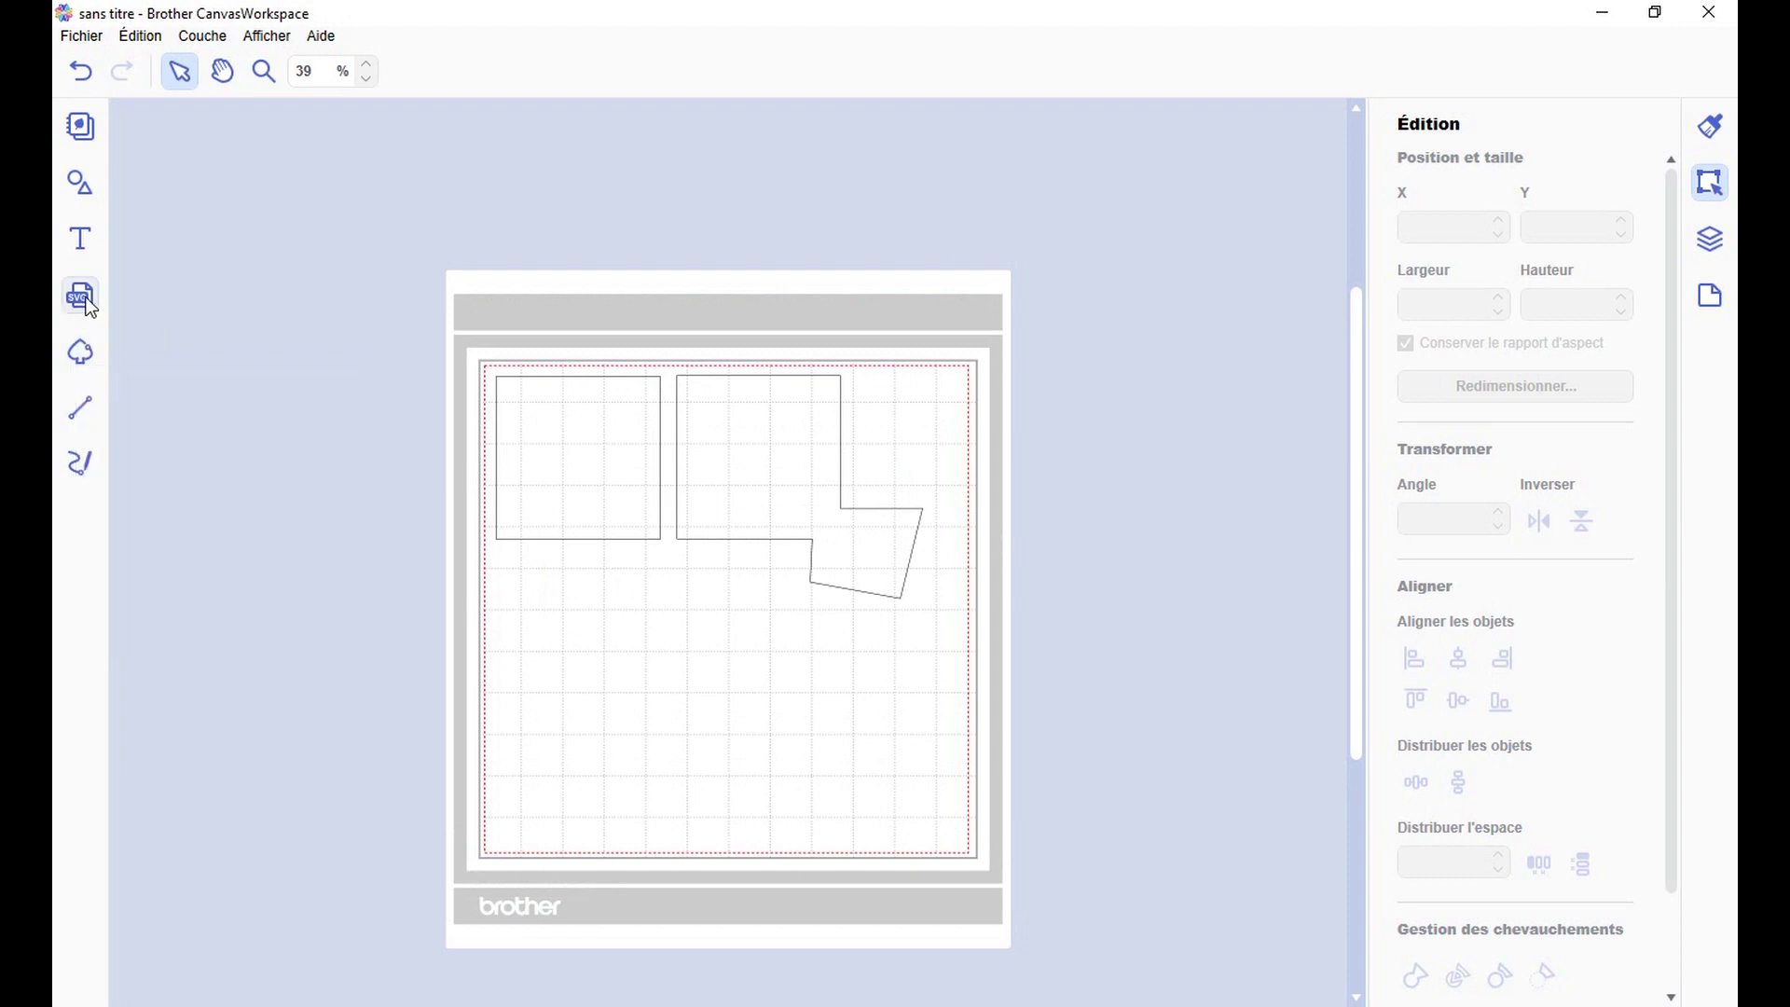
pyautogui.click(539, 448)
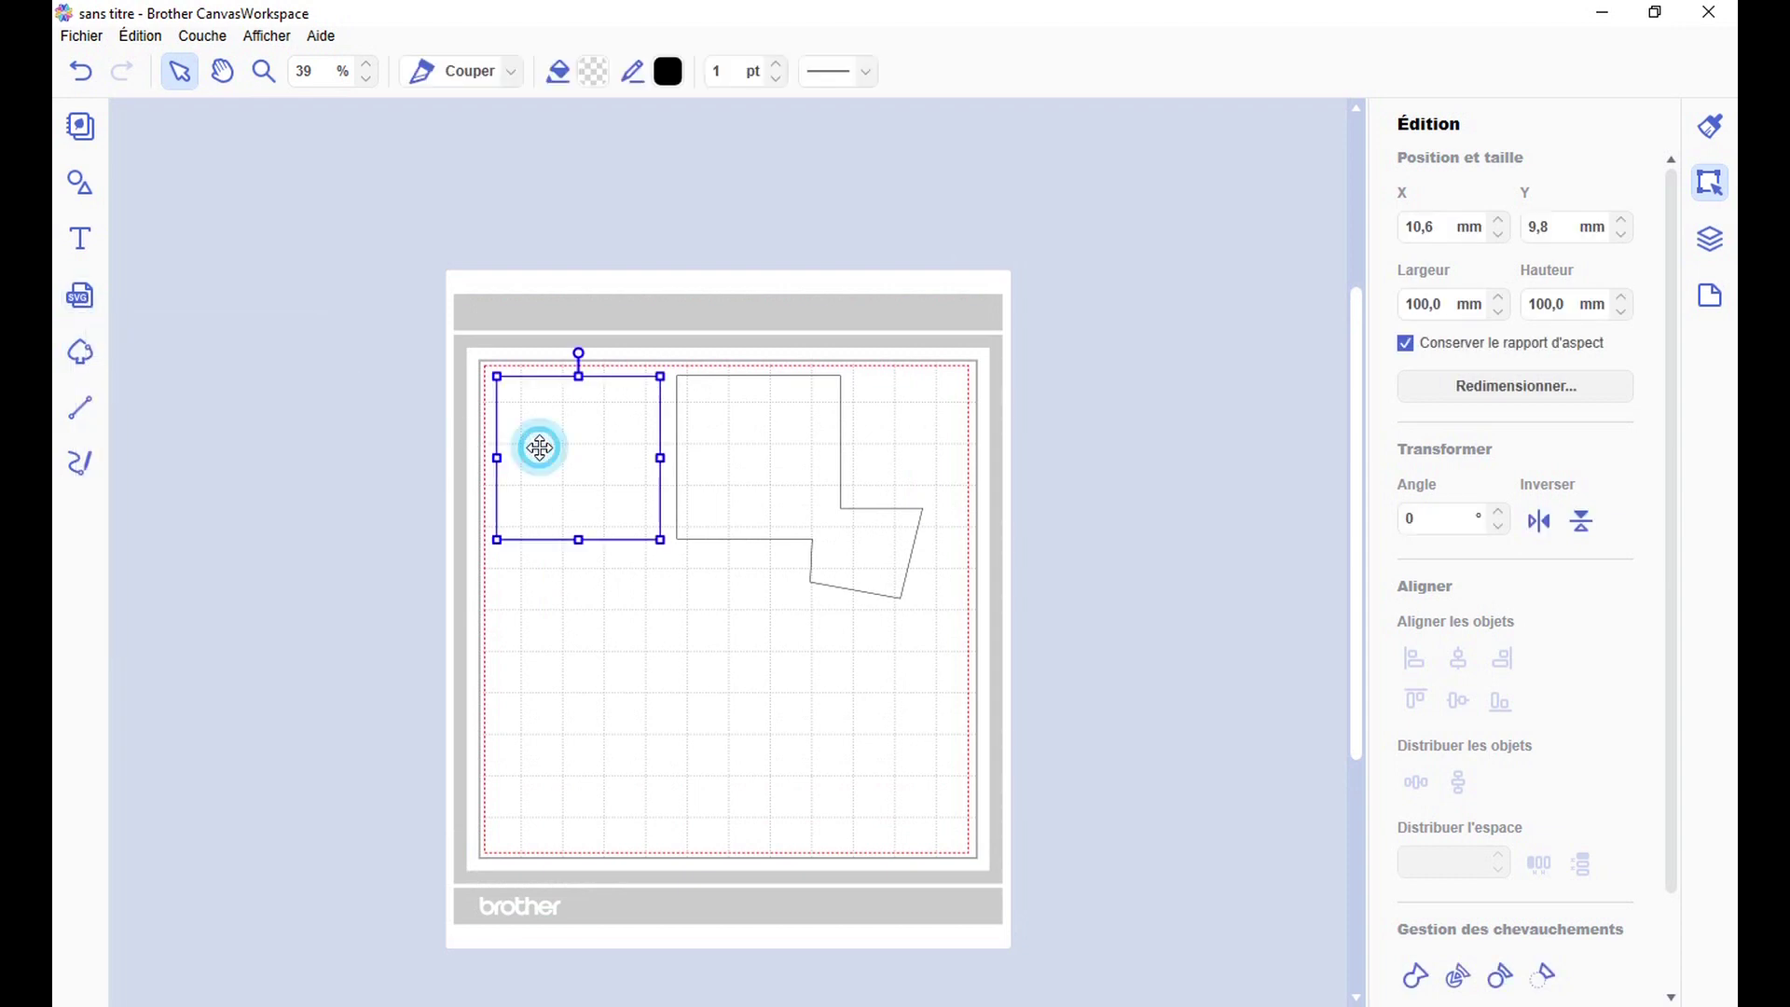
pyautogui.moveTo(662, 542); pyautogui.dragTo(1278, 959)
pyautogui.moveTo(1158, 878); pyautogui.dragTo(979, 646)
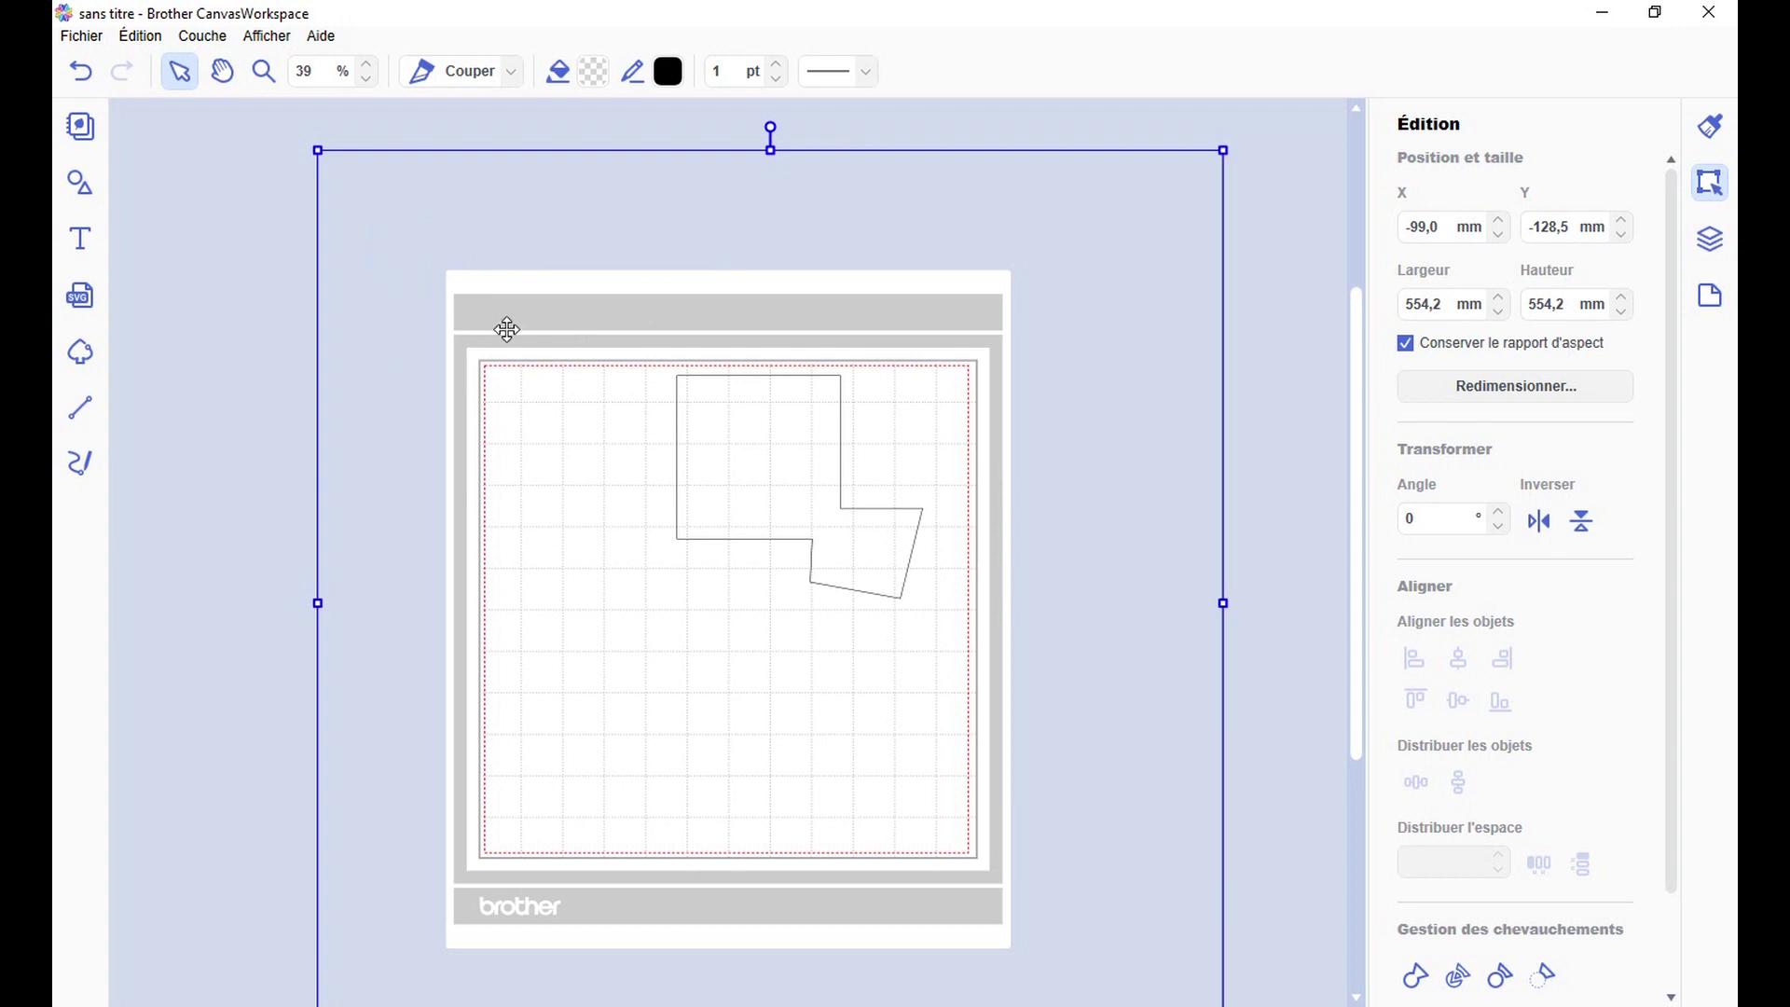
pyautogui.scroll(-1, 1182, 639)
pyautogui.scroll(-2, 1182, 638)
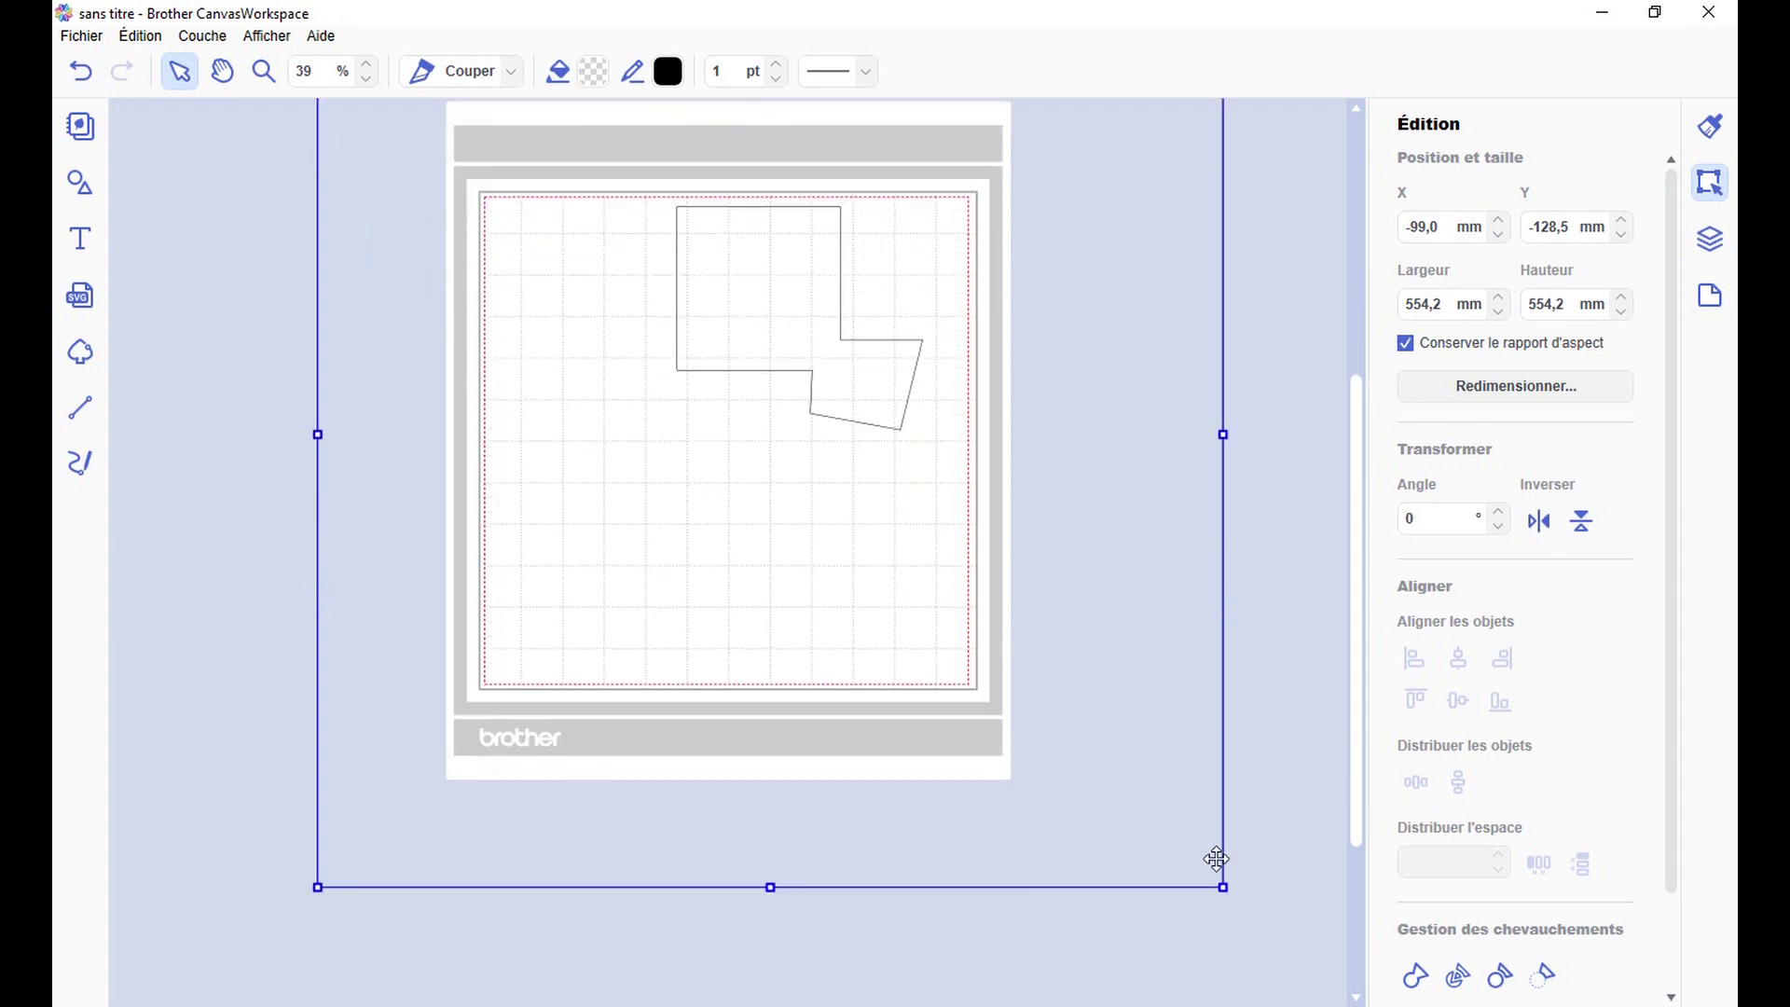
pyautogui.moveTo(1224, 885); pyautogui.dragTo(501, 253)
pyautogui.scroll(6, 439, 523)
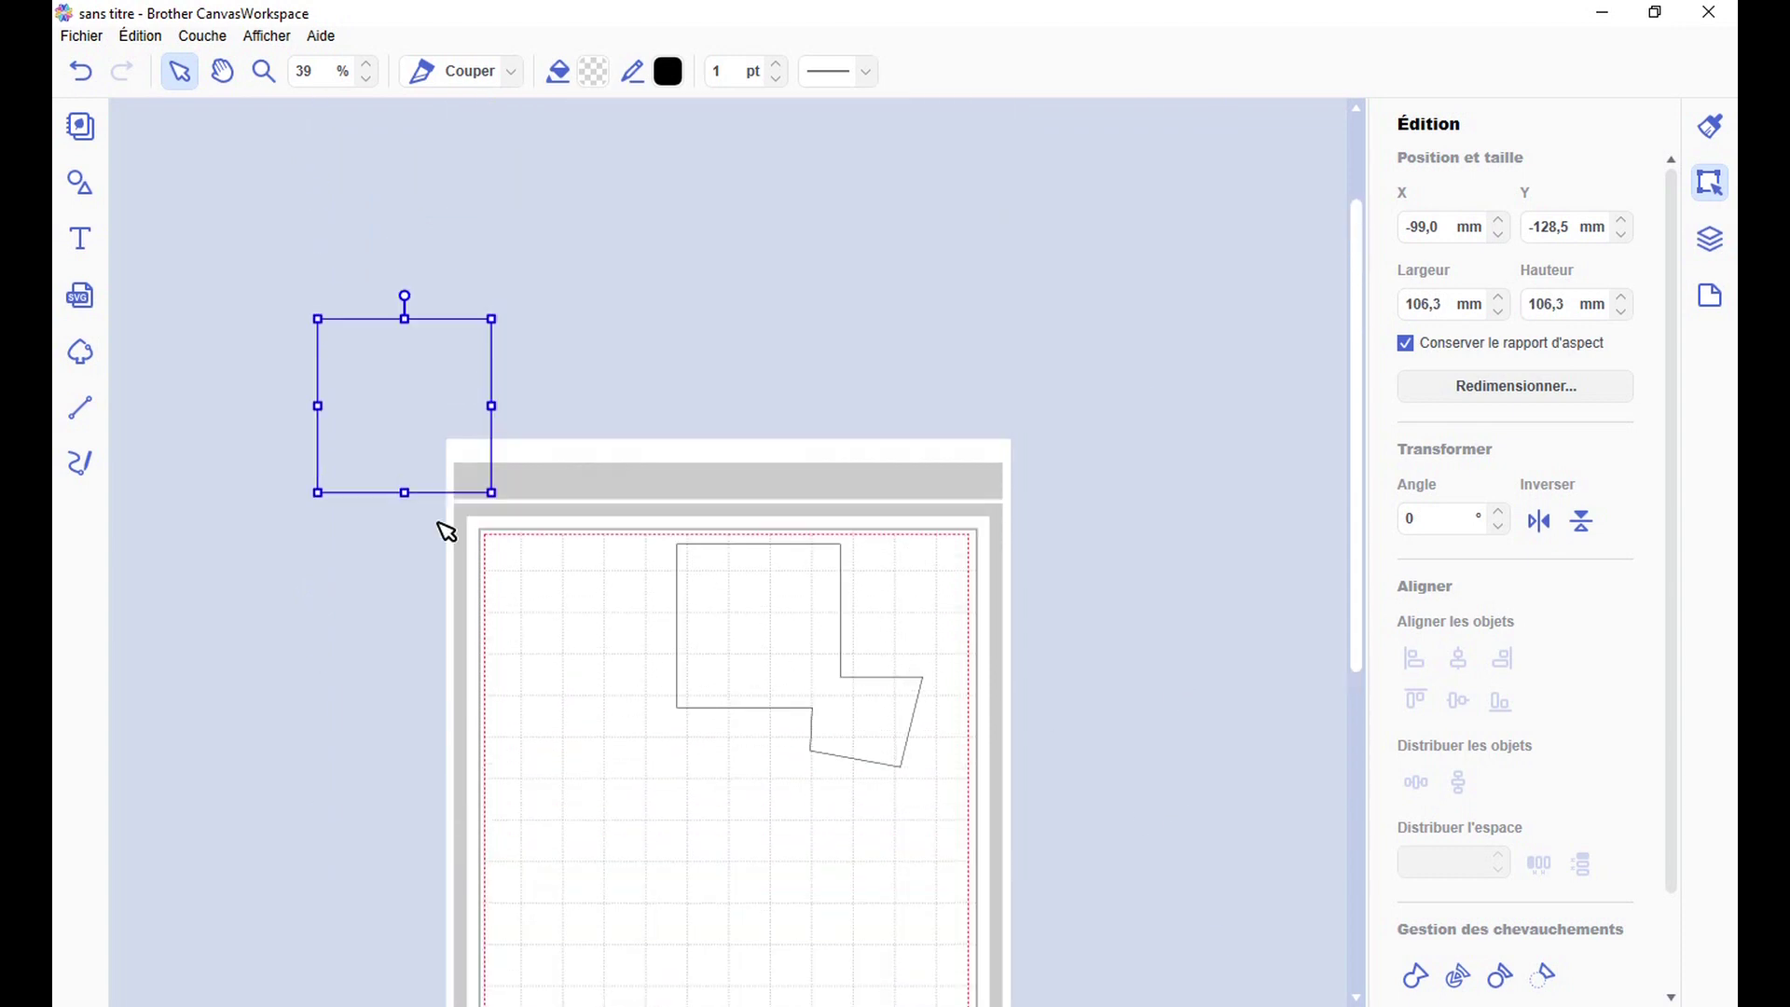
pyautogui.moveTo(492, 494); pyautogui.dragTo(322, 323)
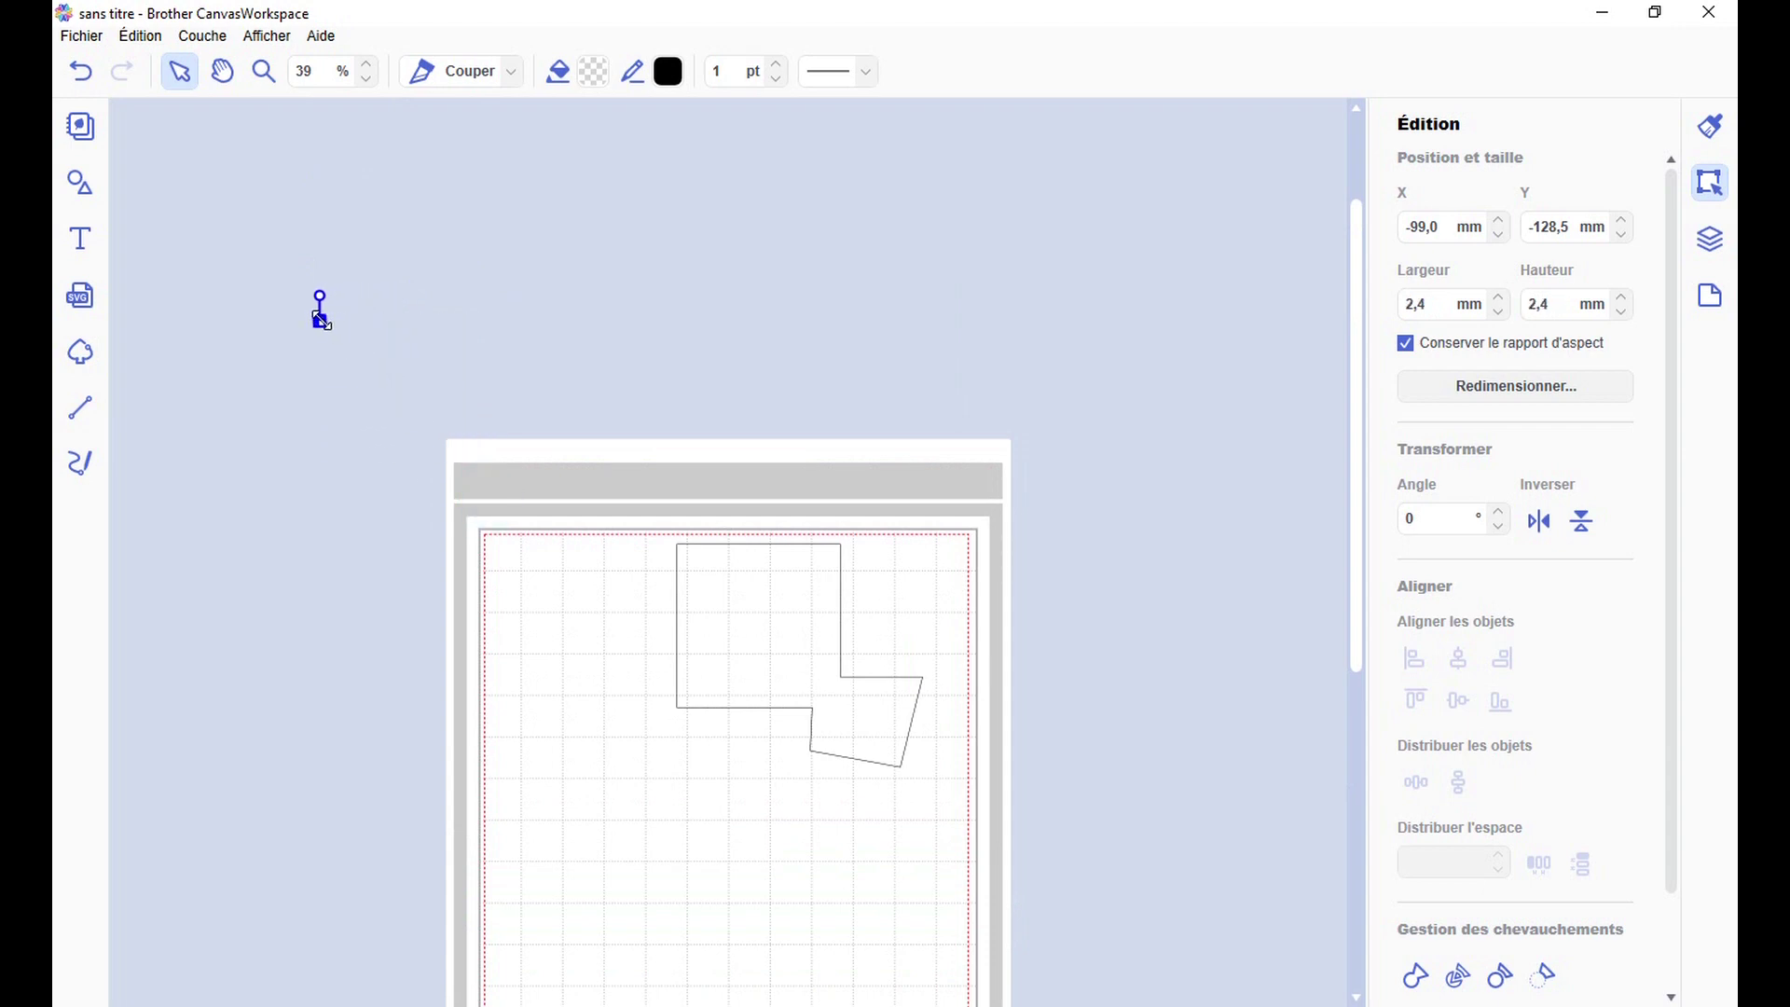
pyautogui.click(388, 339)
# Step: Move the polygon to the upper-left corner of the mat, inside the red dotted line
pyautogui.scroll(-2, 447, 364)
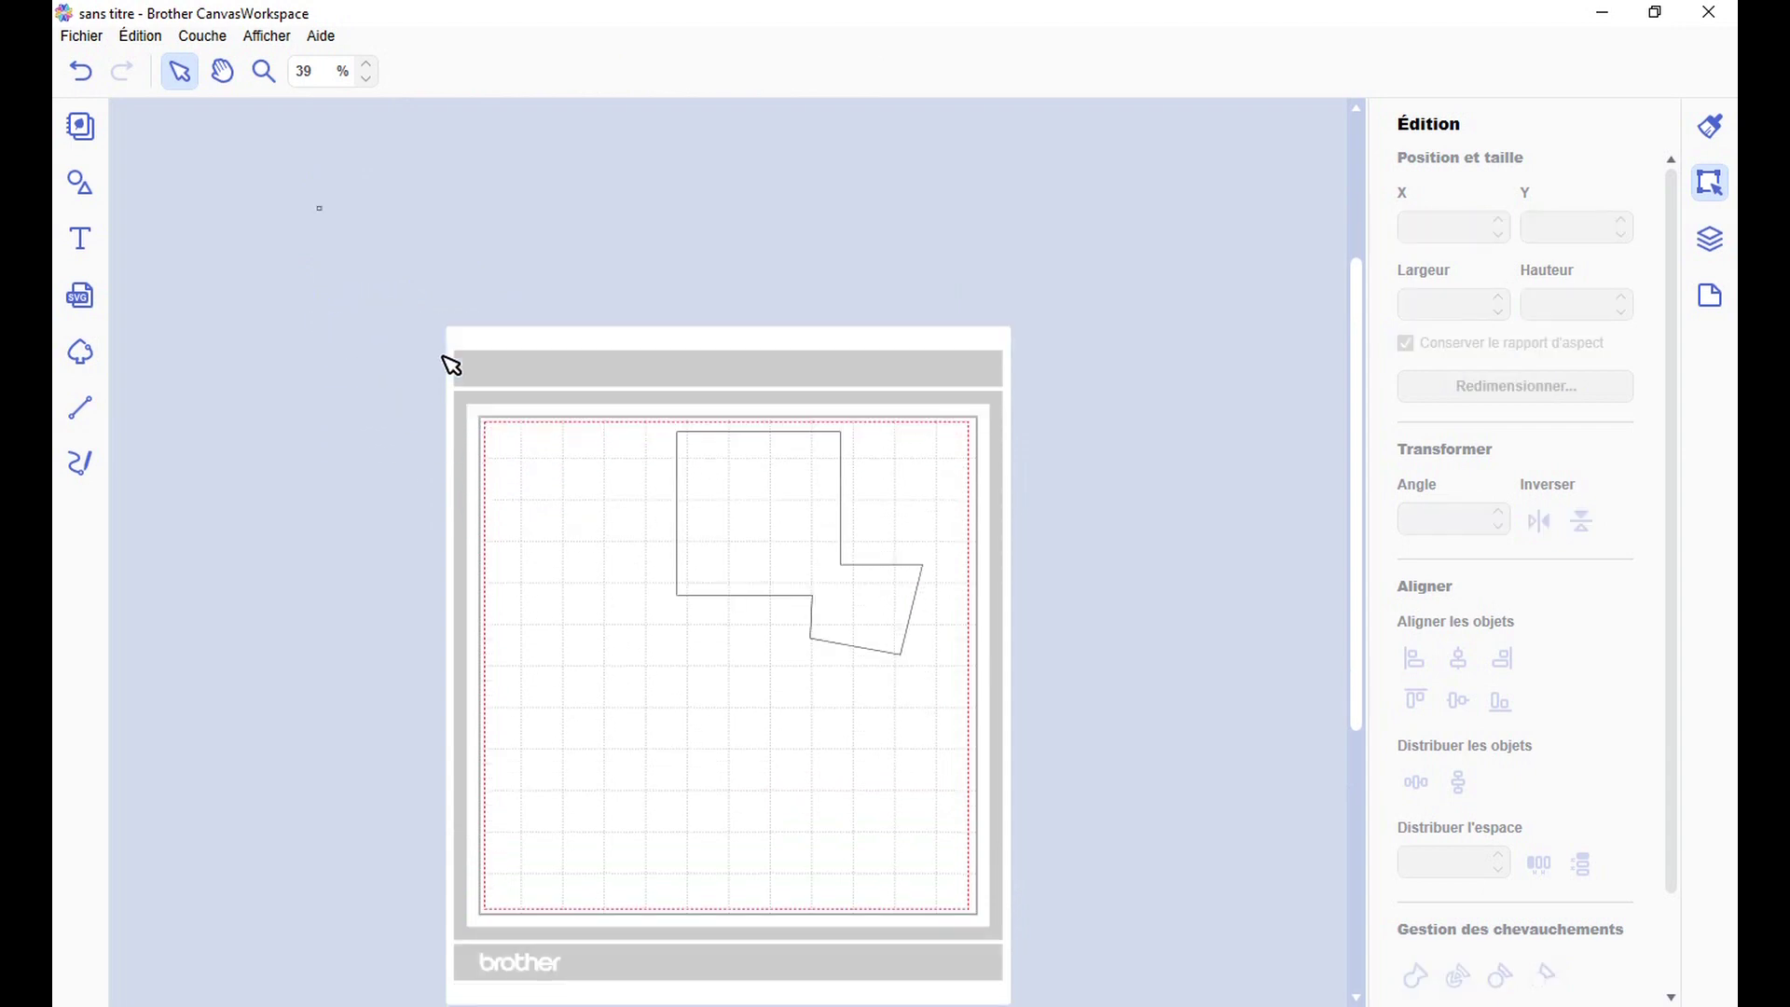
pyautogui.scroll(-2, 452, 364)
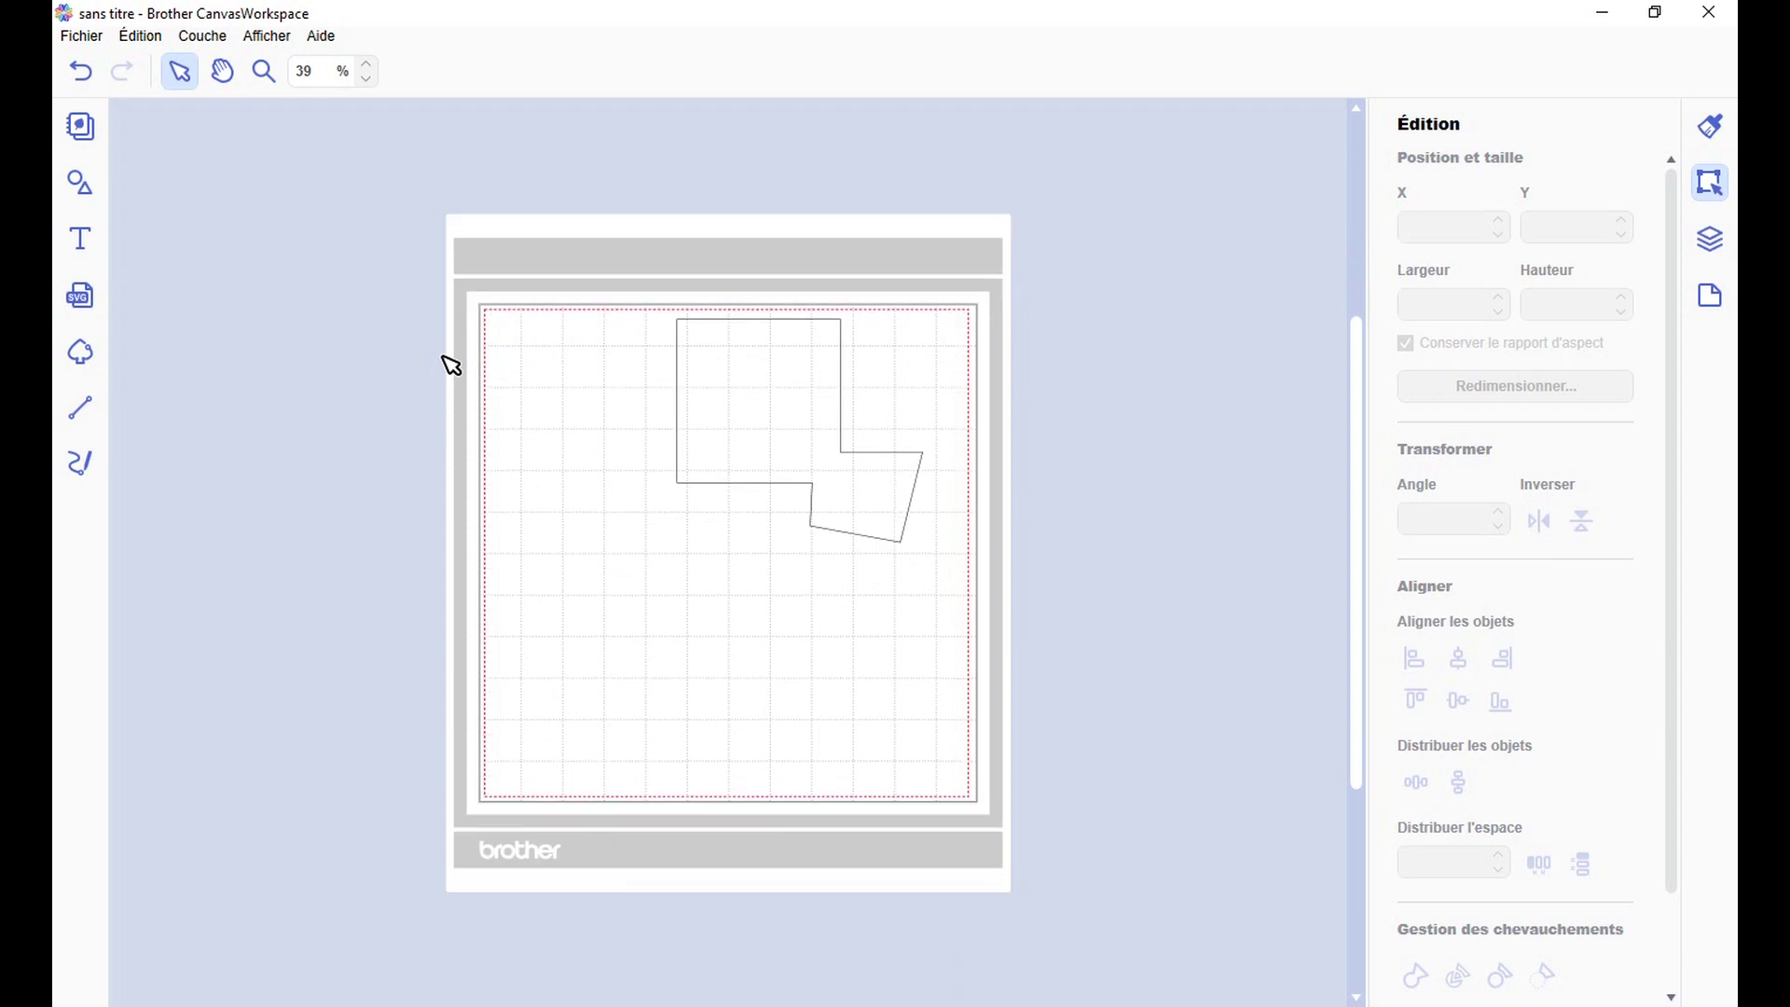
pyautogui.moveTo(720, 385); pyautogui.dragTo(539, 381)
pyautogui.click(781, 434)
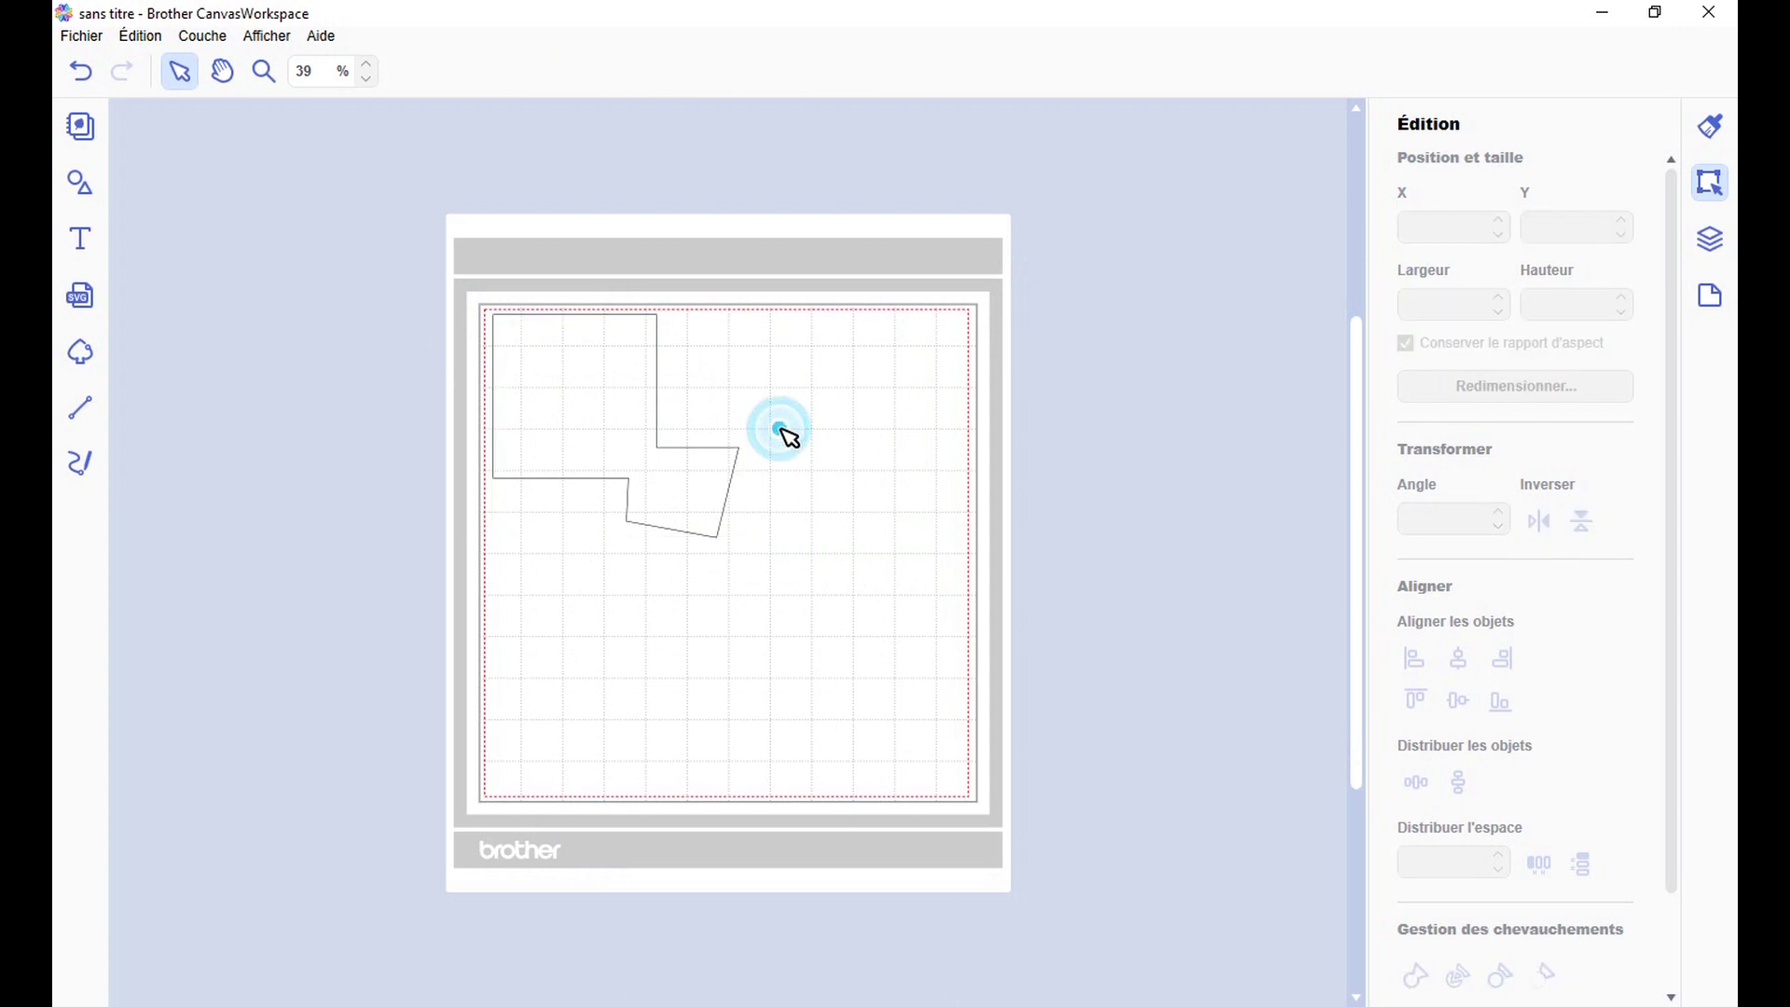
# Step: Try to export the design while the tiny square still lies outside the mat, and dismiss the dialog
pyautogui.scroll(2, 734, 397)
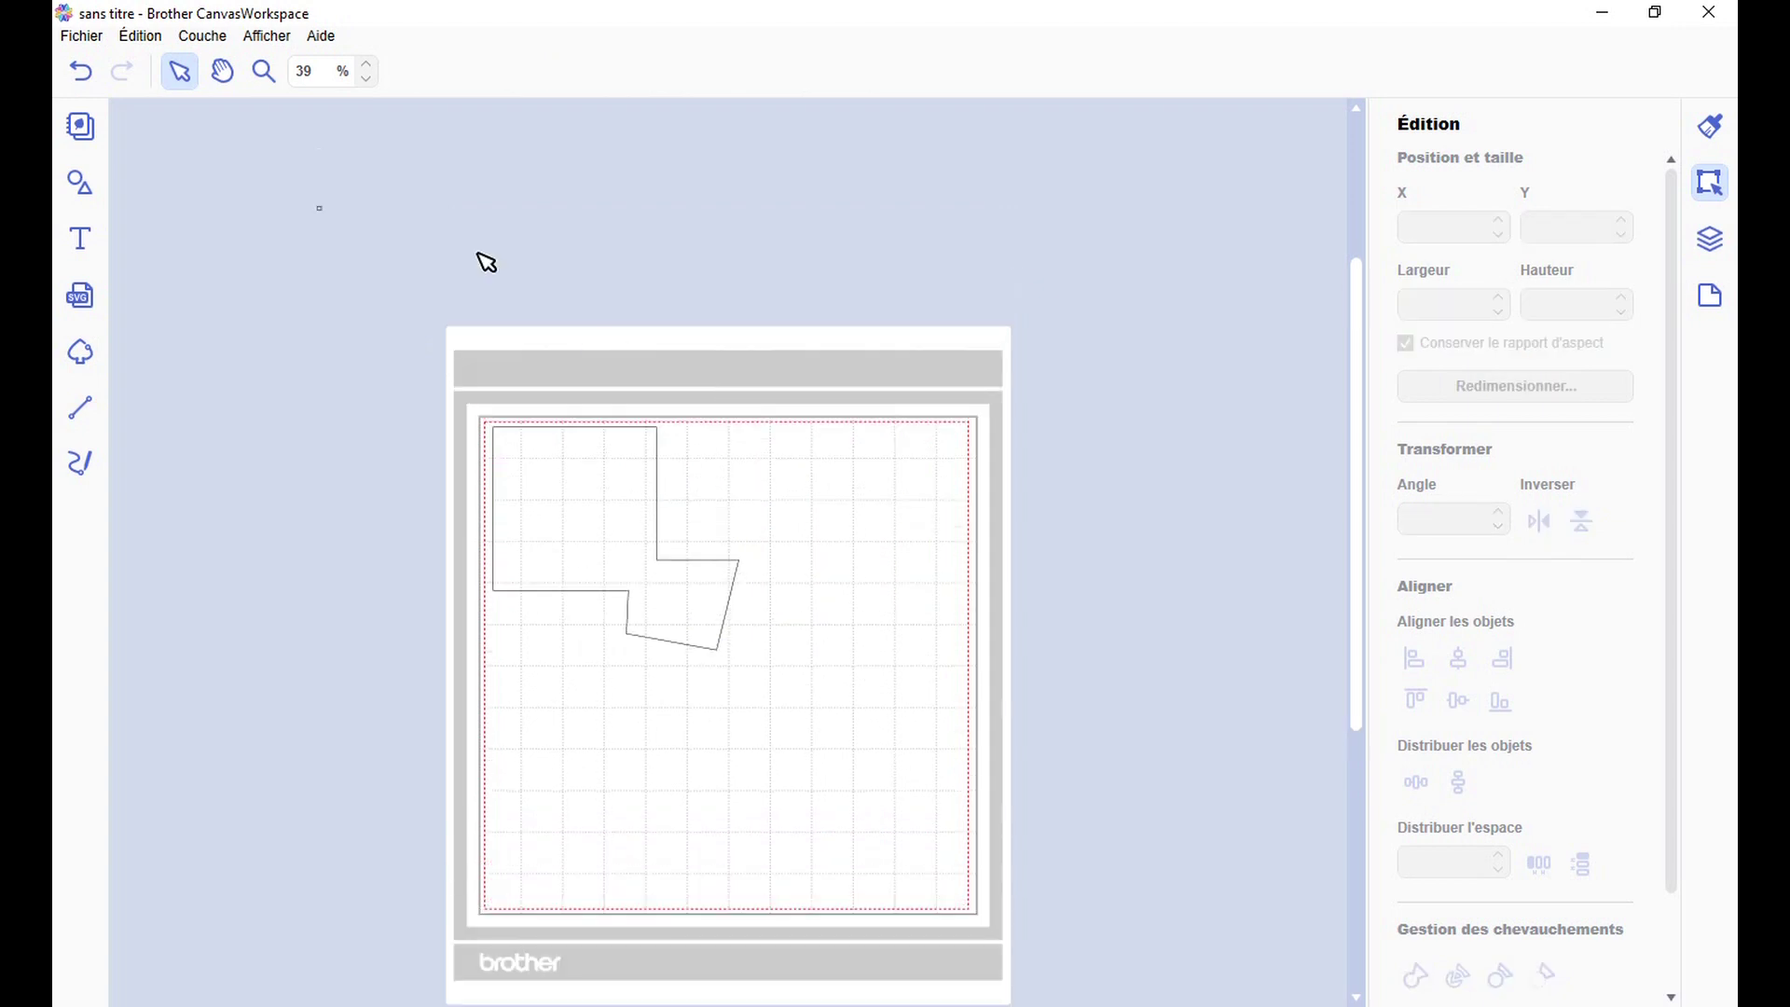
pyautogui.moveTo(337, 168); pyautogui.dragTo(257, 293)
pyautogui.click(392, 439)
pyautogui.scroll(-2, 377, 462)
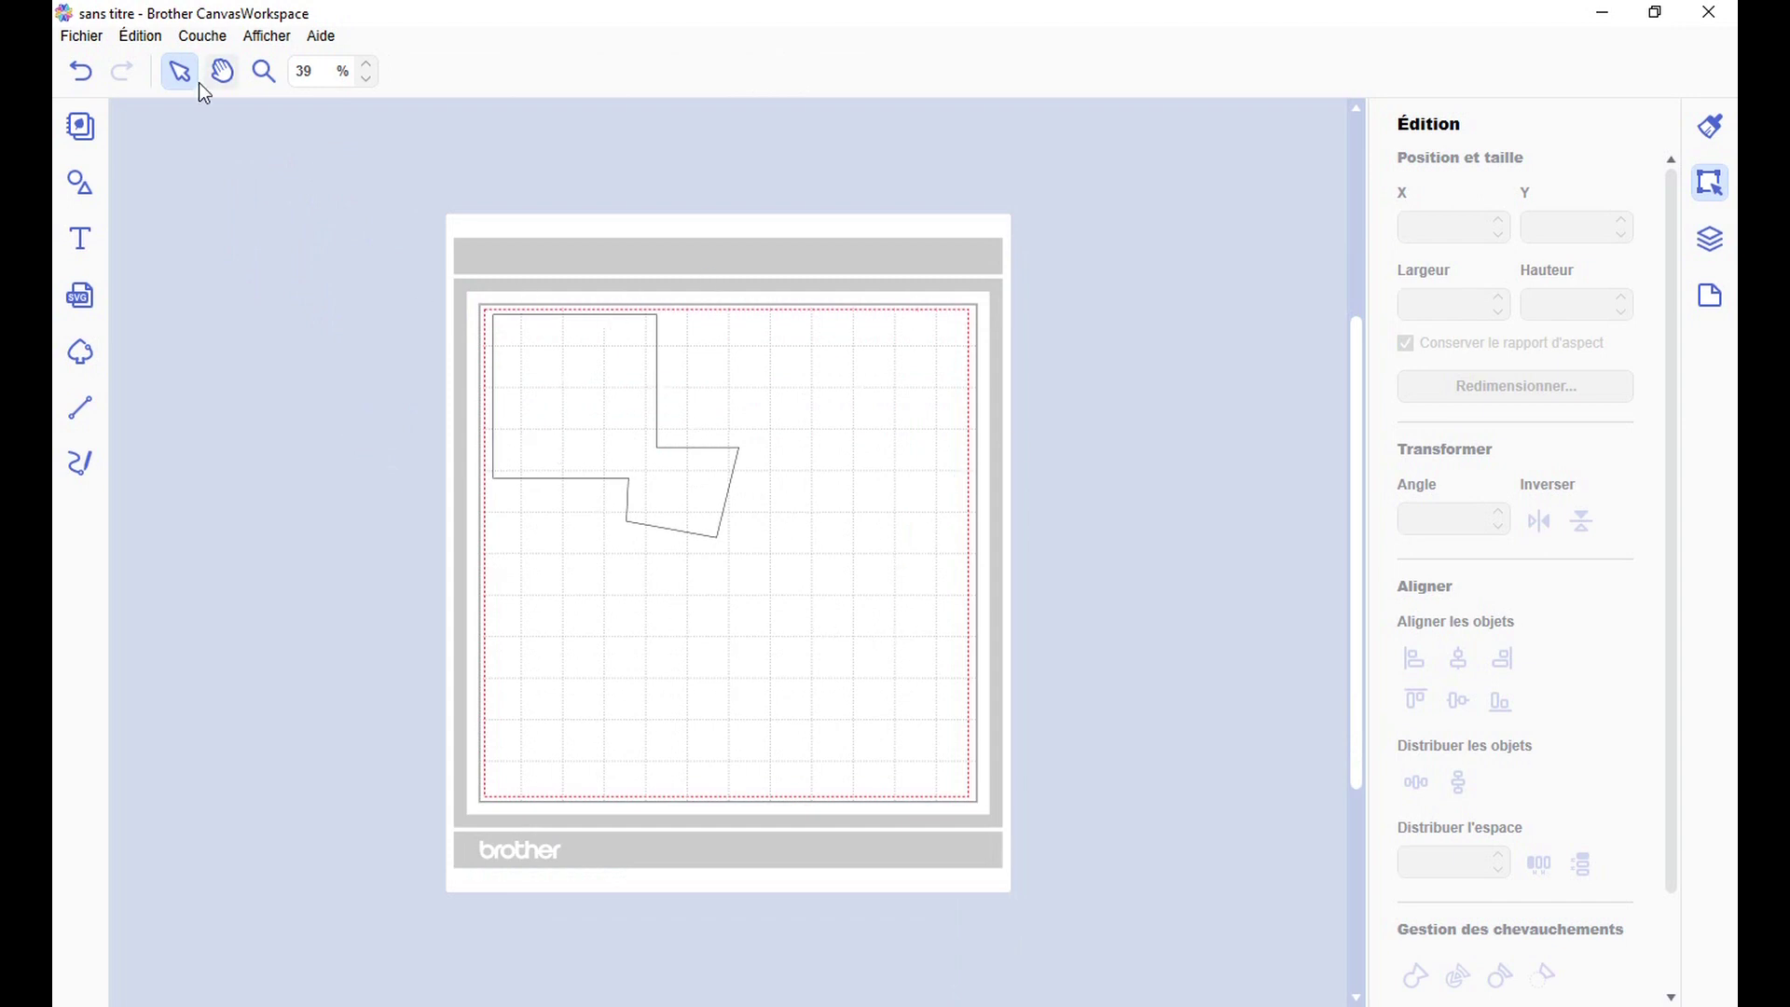
pyautogui.click(81, 35)
pyautogui.click(169, 256)
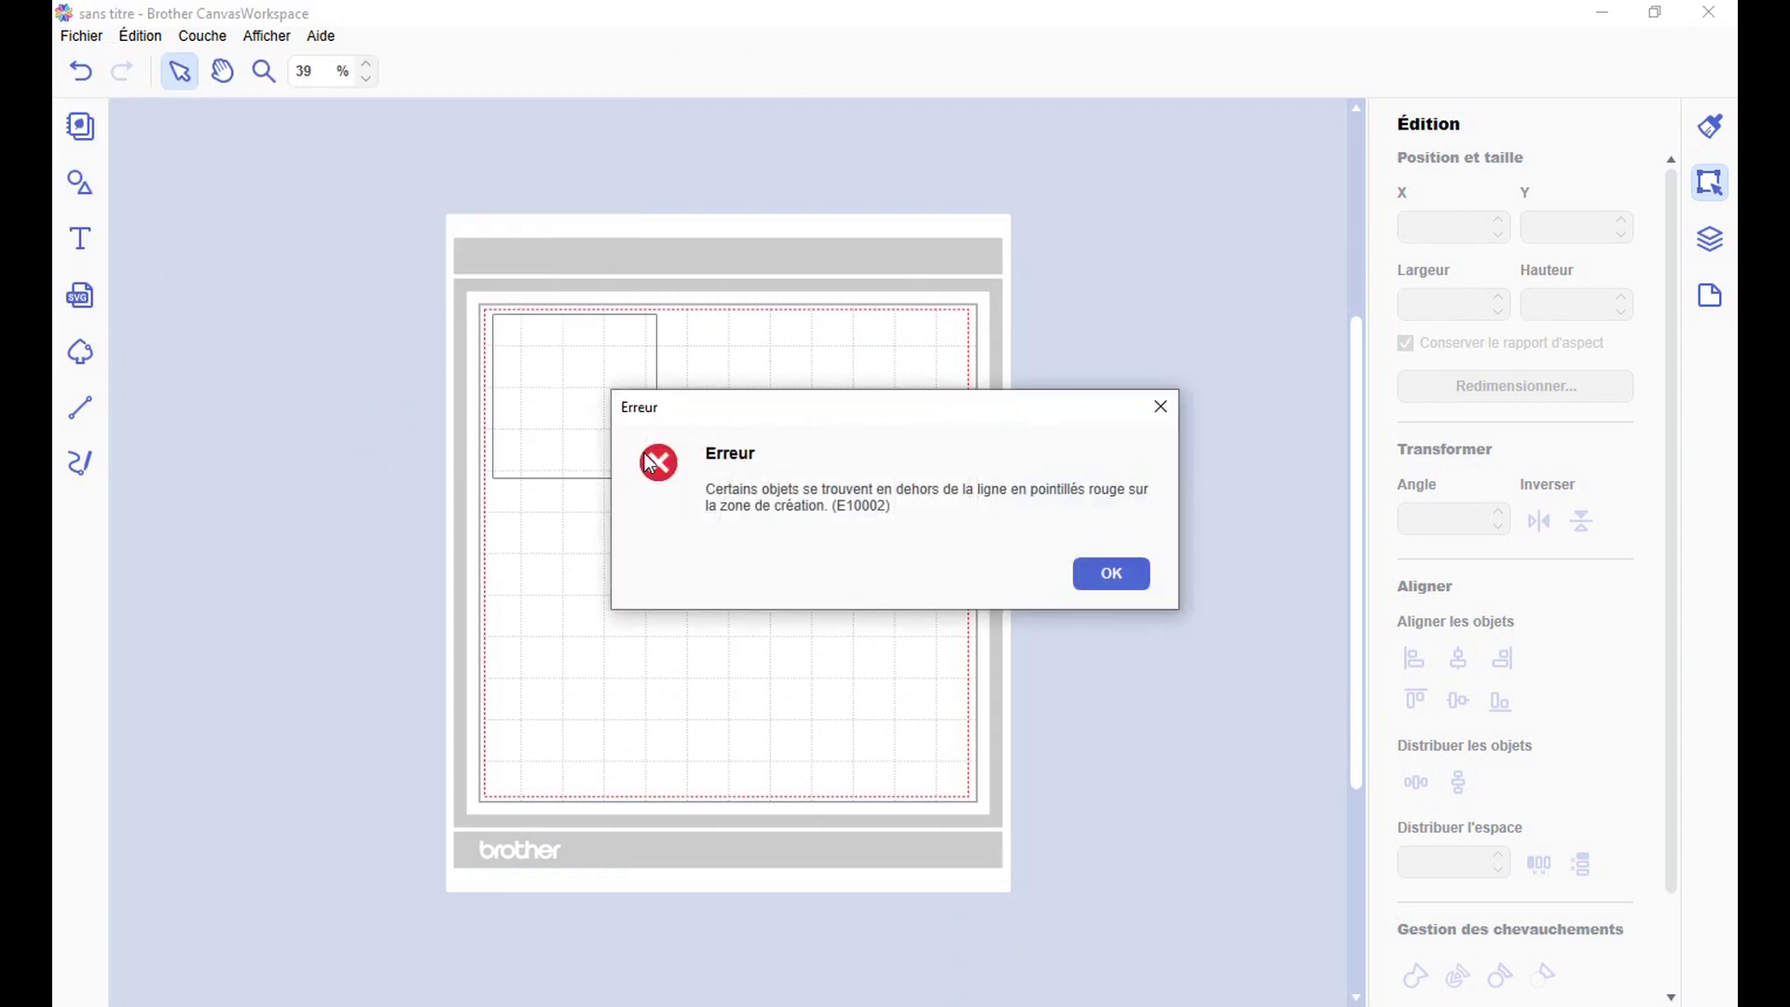
pyautogui.click(1100, 583)
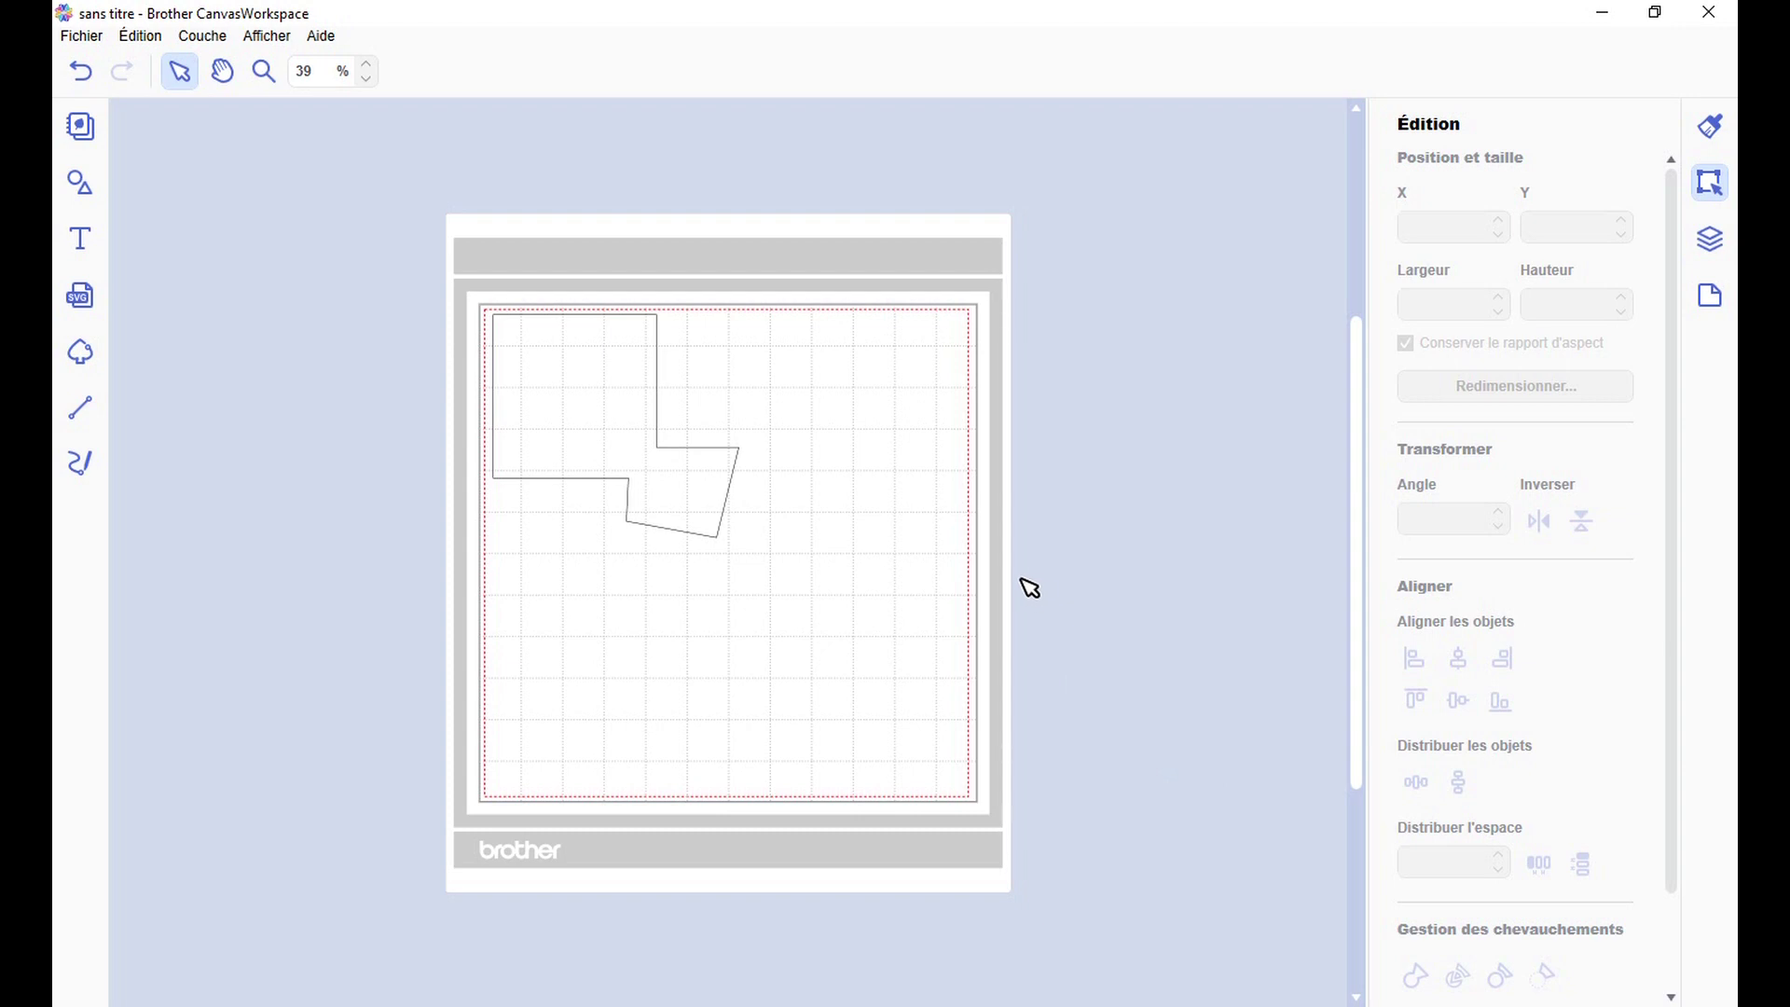
# Step: Look around the mat for stray objects and move the polygon toward the middle of the work area
pyautogui.scroll(3, 1047, 555)
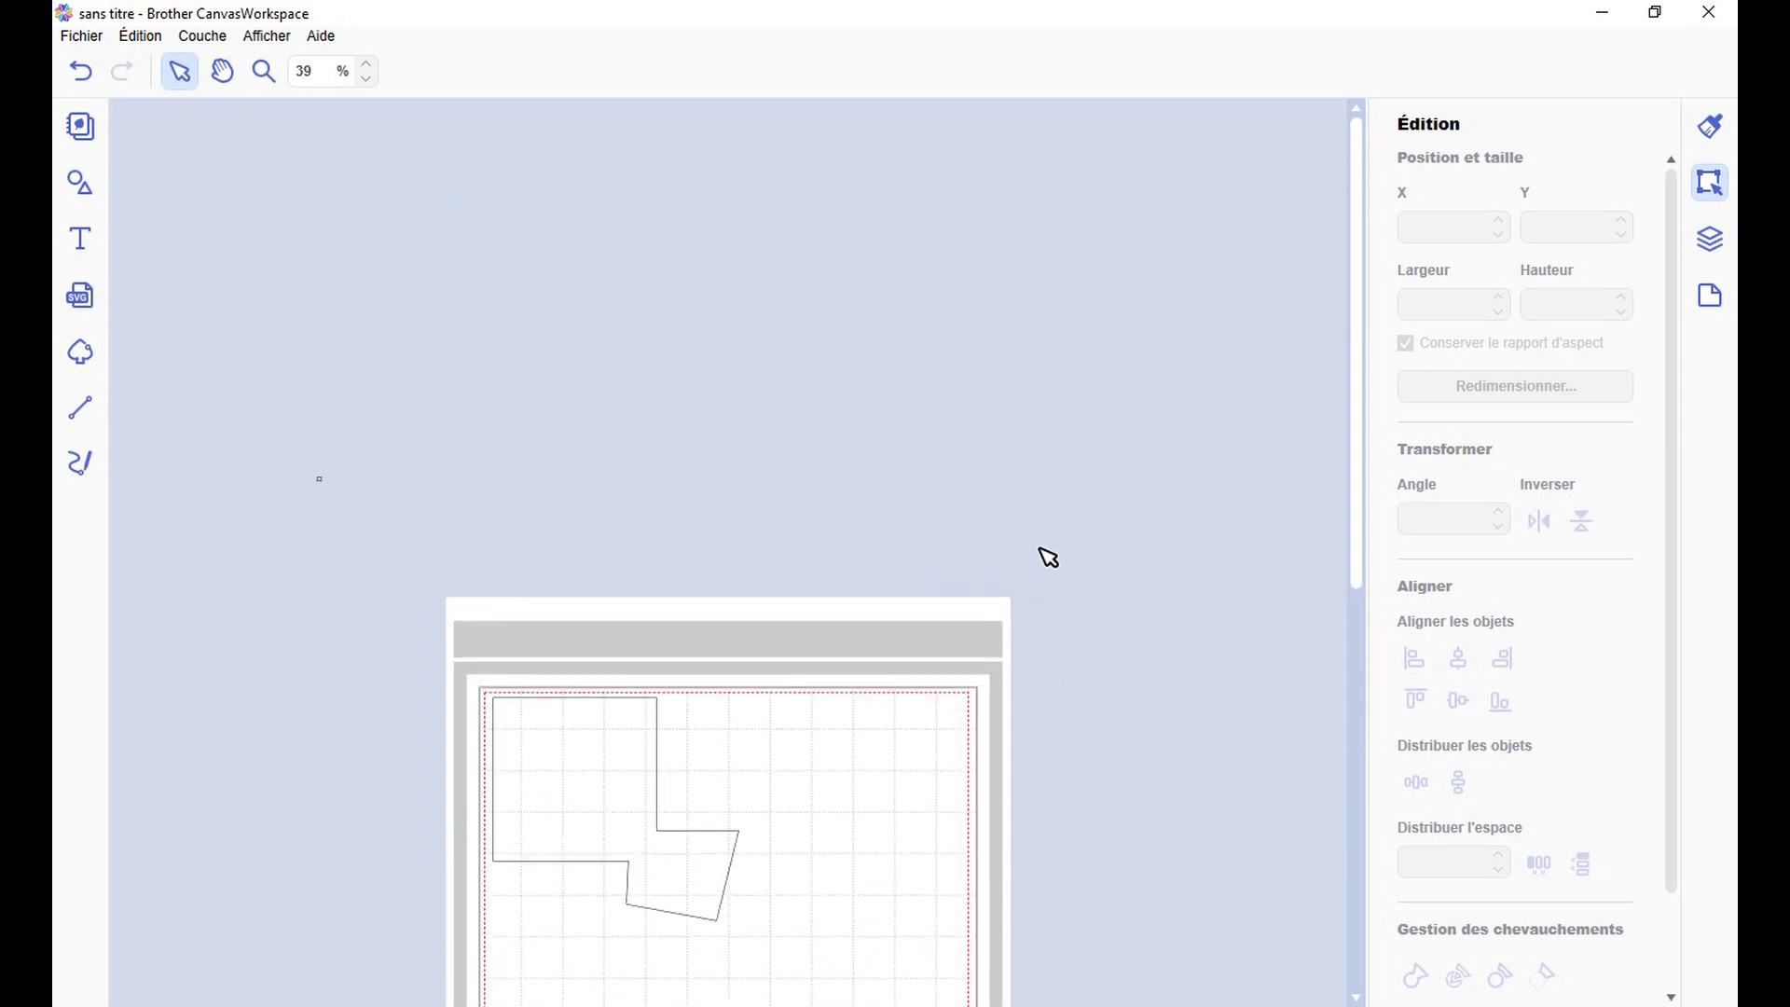
pyautogui.scroll(-5, 448, 327)
pyautogui.scroll(-2, 358, 581)
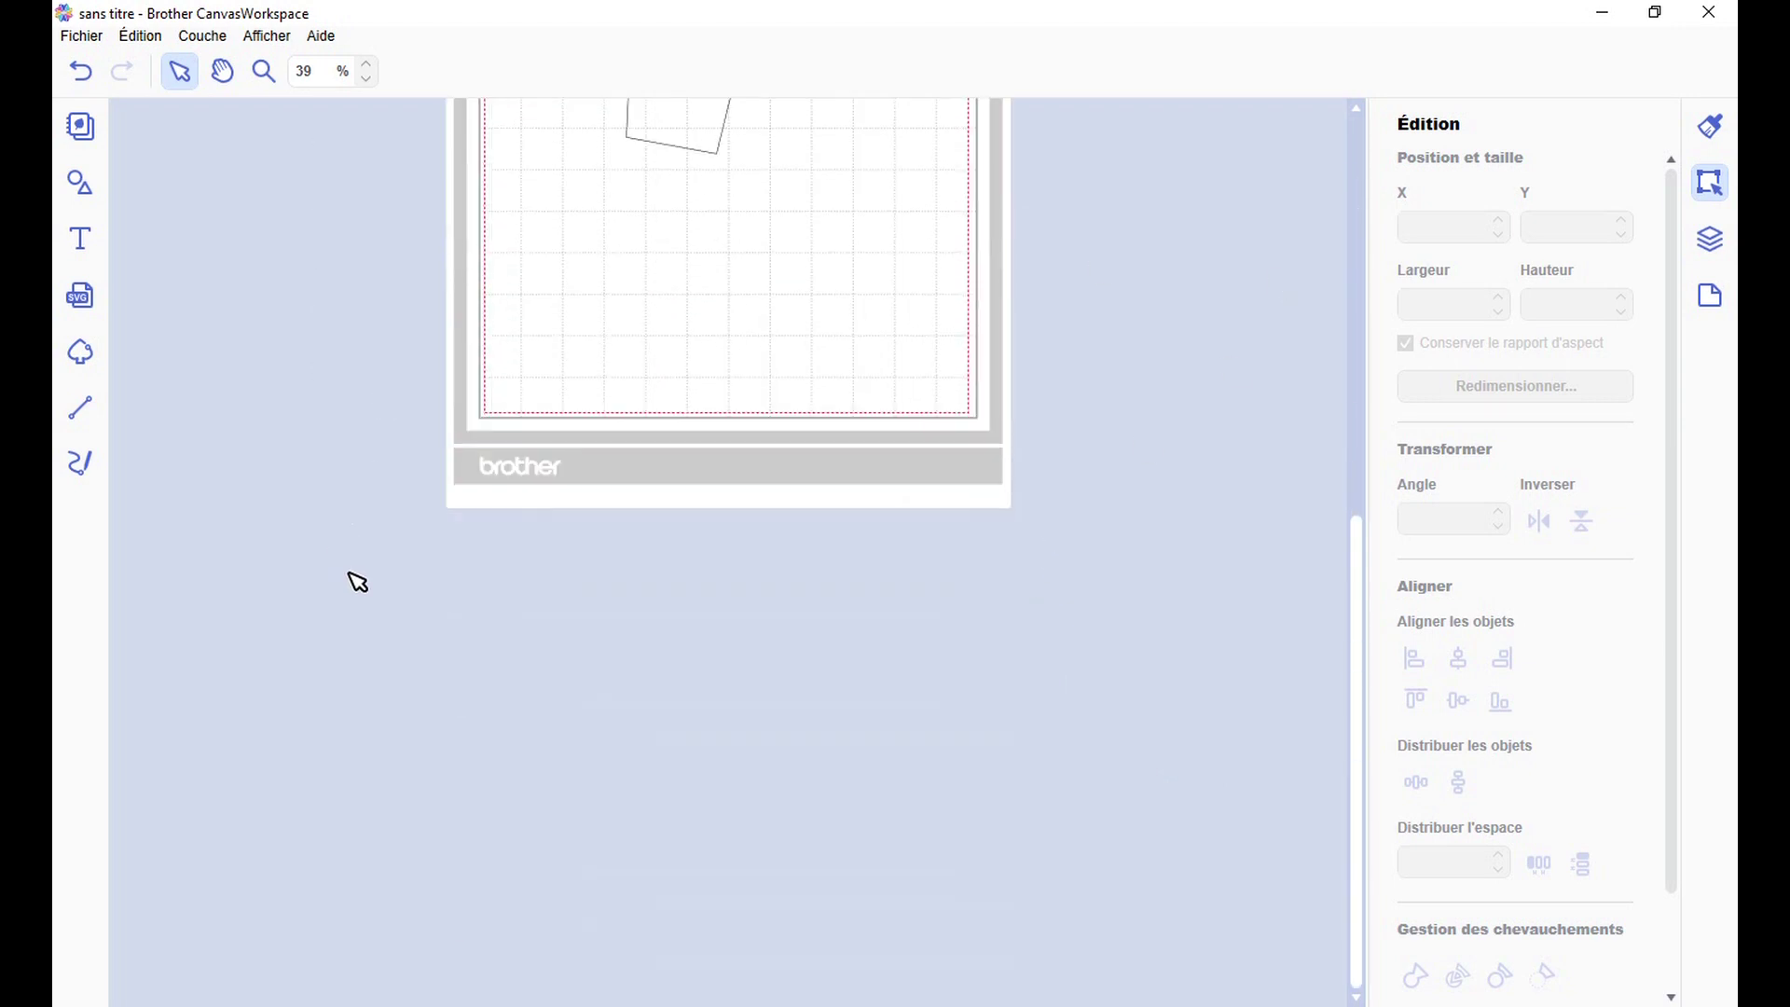
pyautogui.scroll(4, 360, 599)
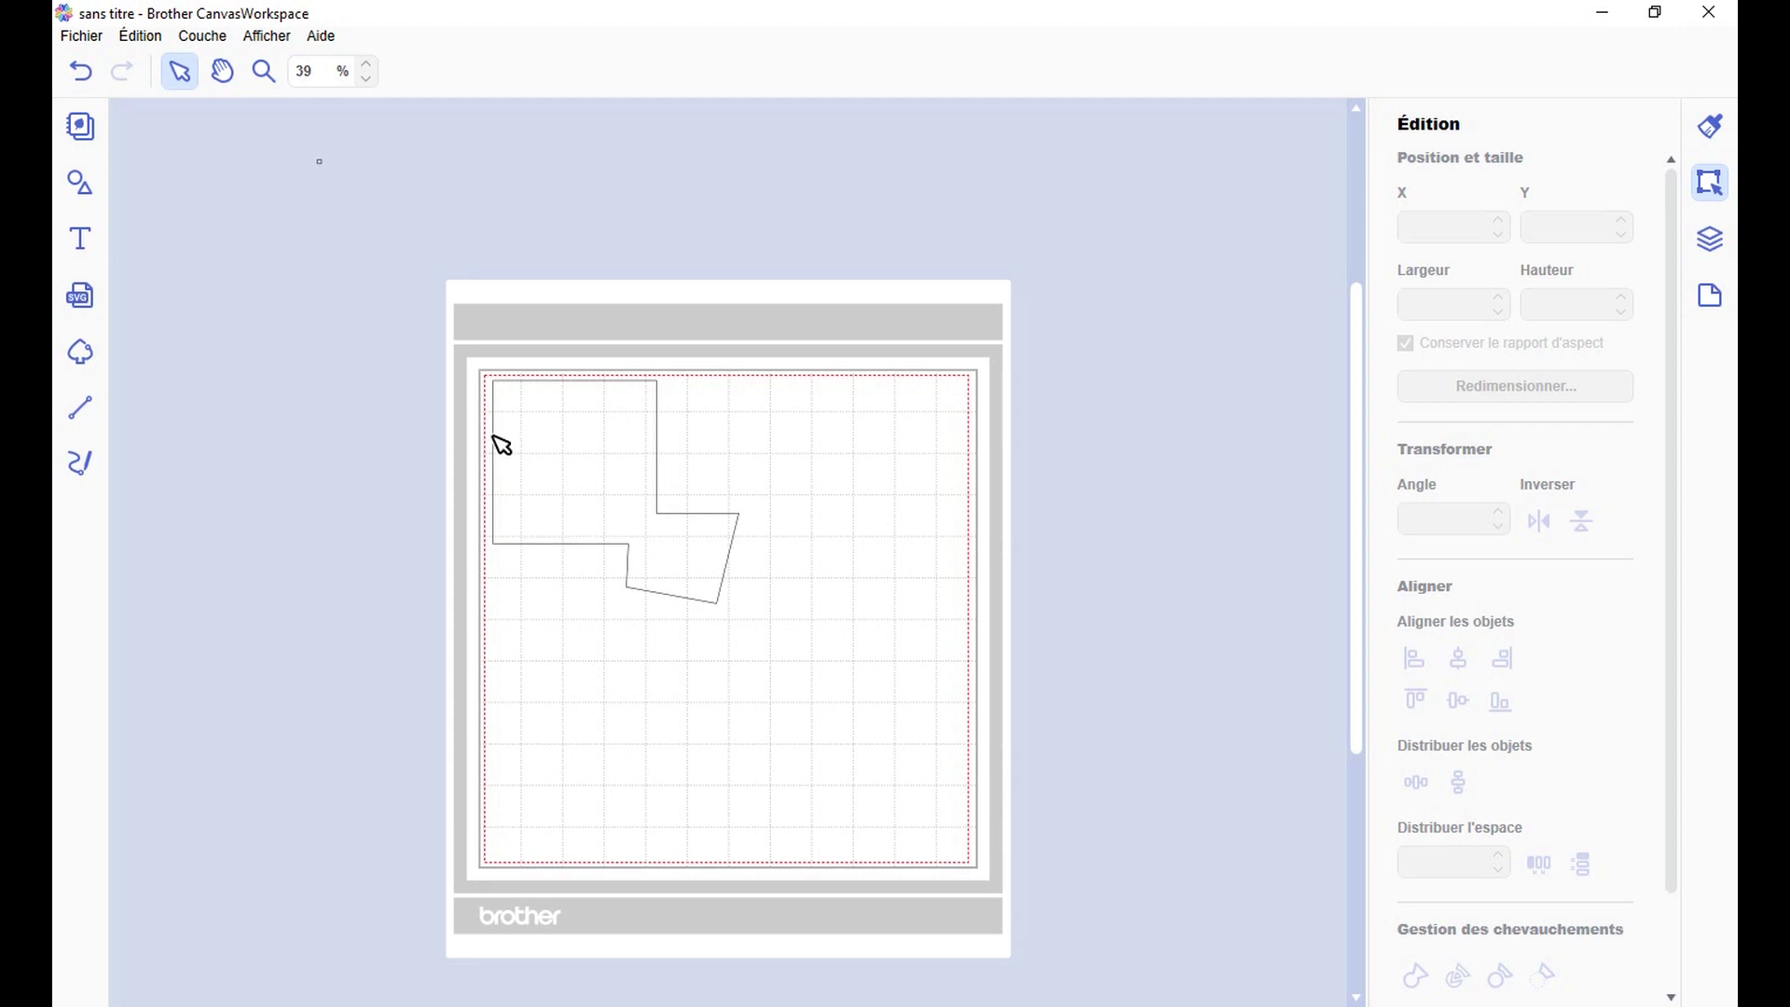
pyautogui.scroll(-2, 350, 393)
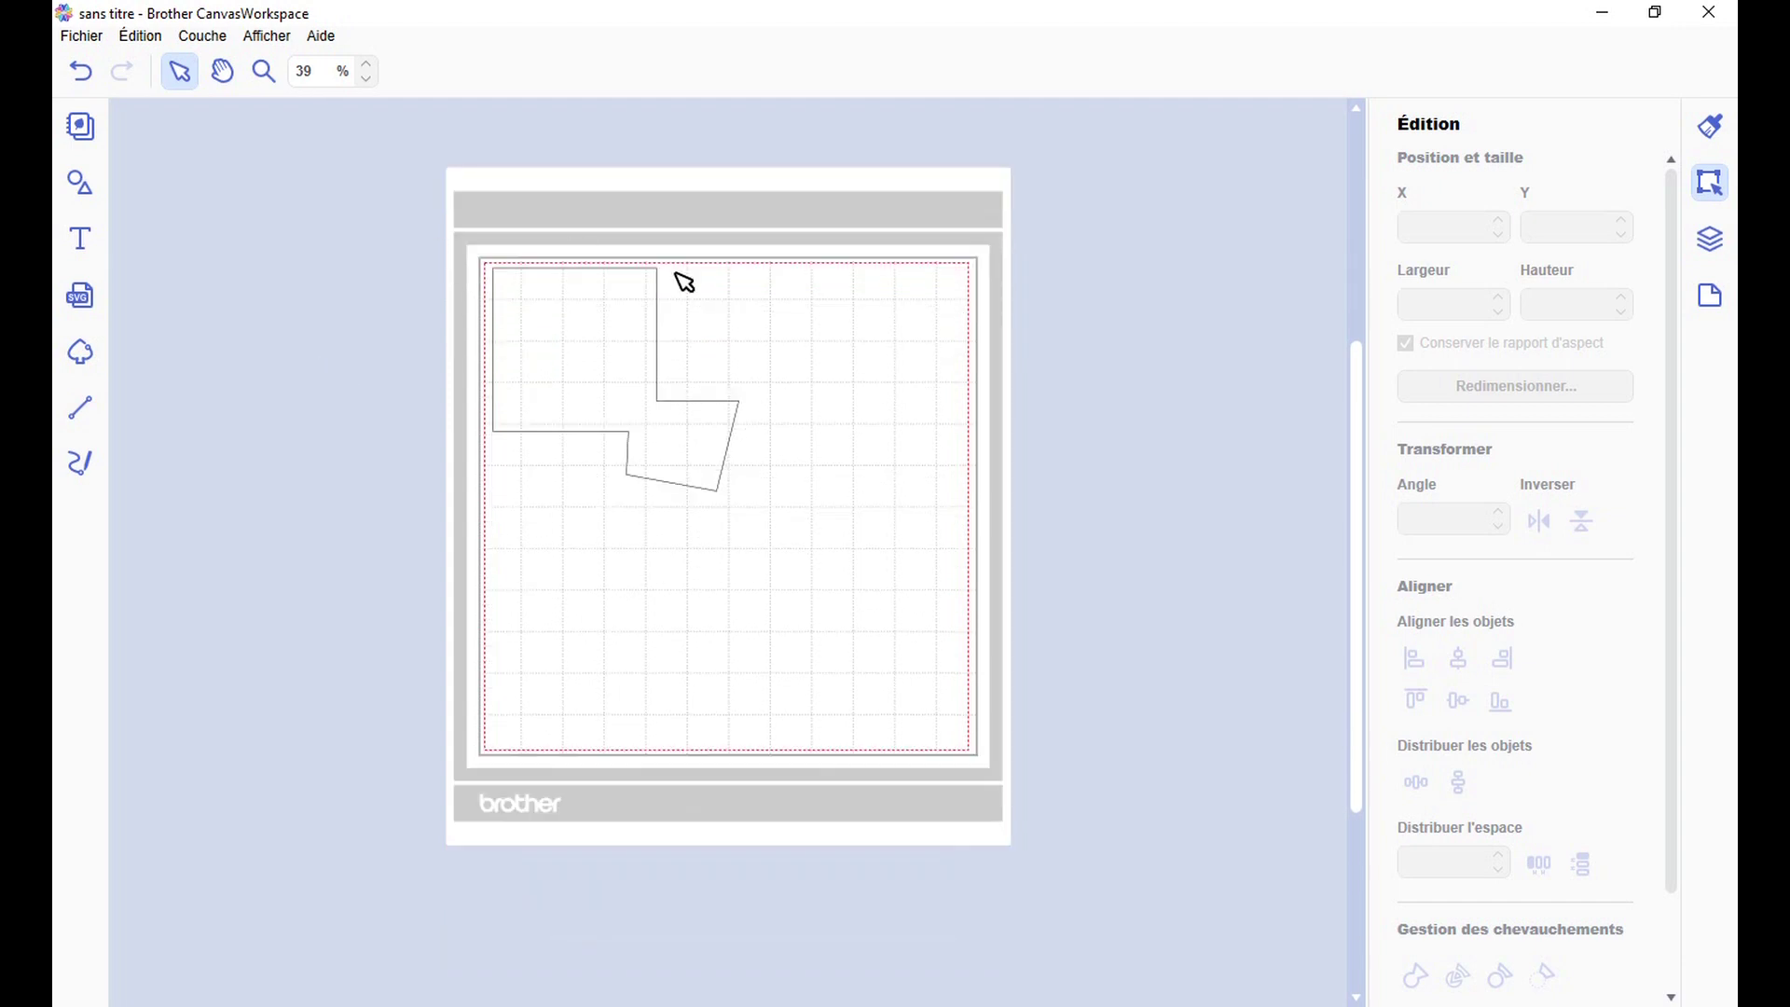
pyautogui.moveTo(645, 327); pyautogui.dragTo(754, 462)
pyautogui.click(611, 296)
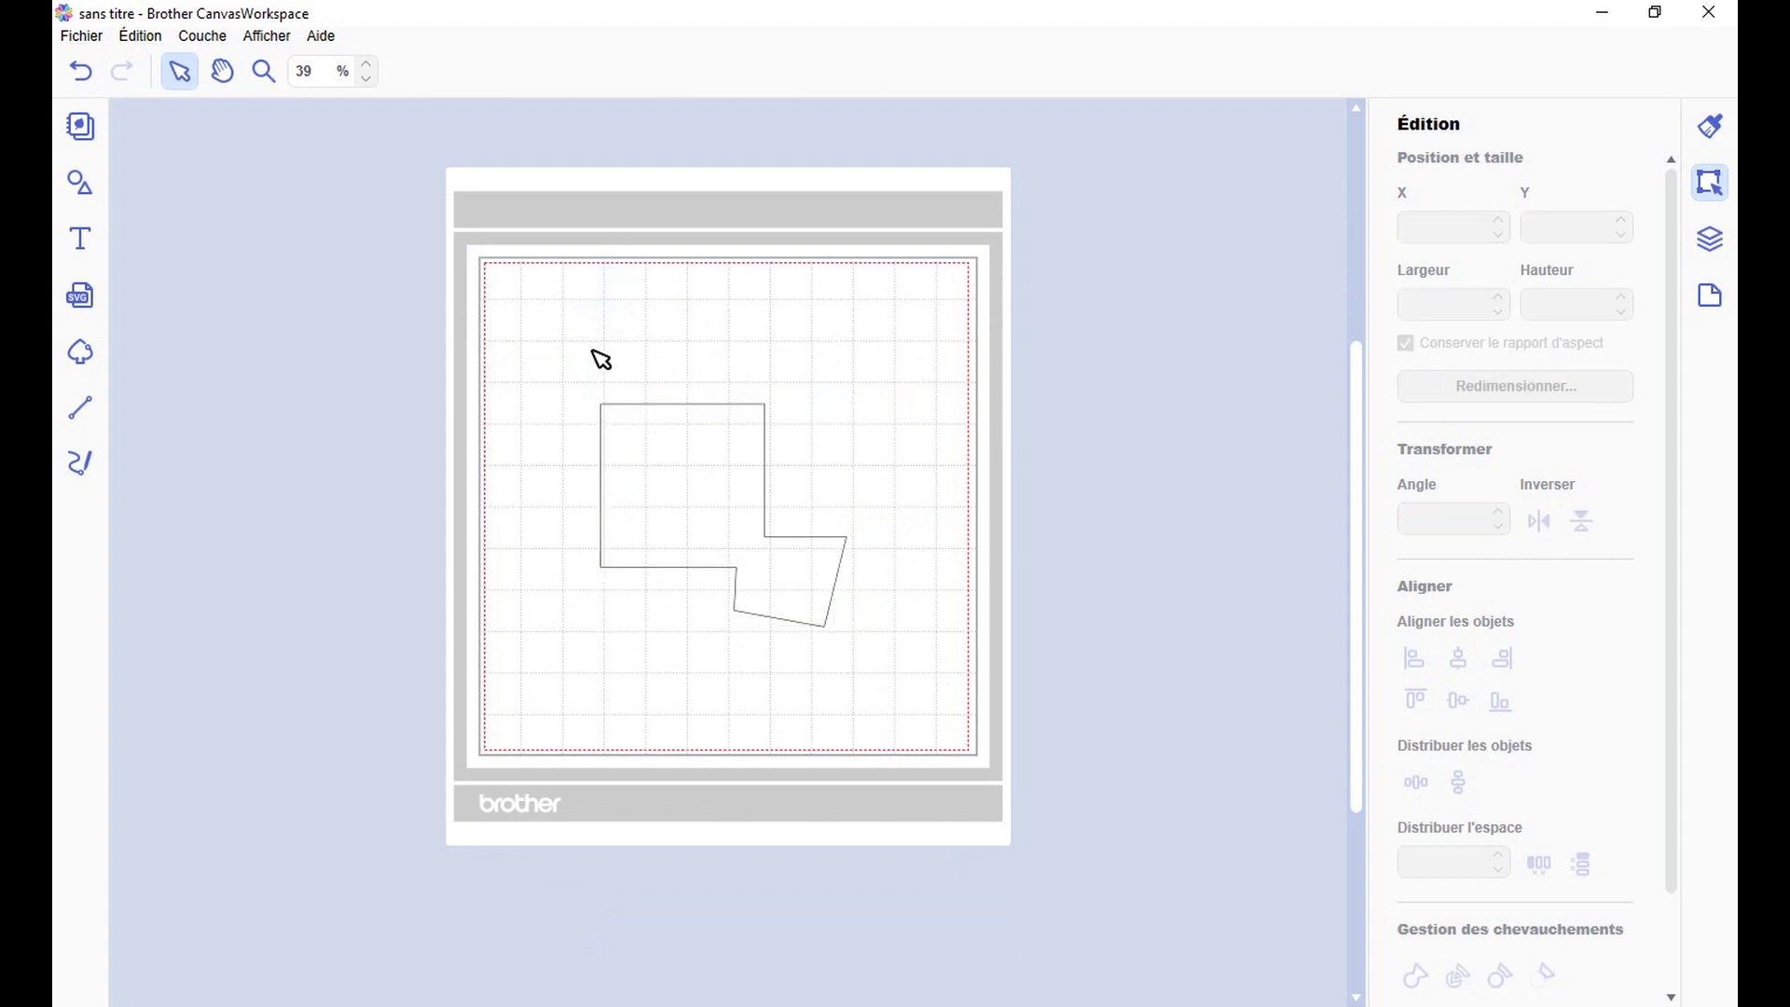
# Step: Show the layer list and duplicate the polygon eight times
pyautogui.click(1710, 244)
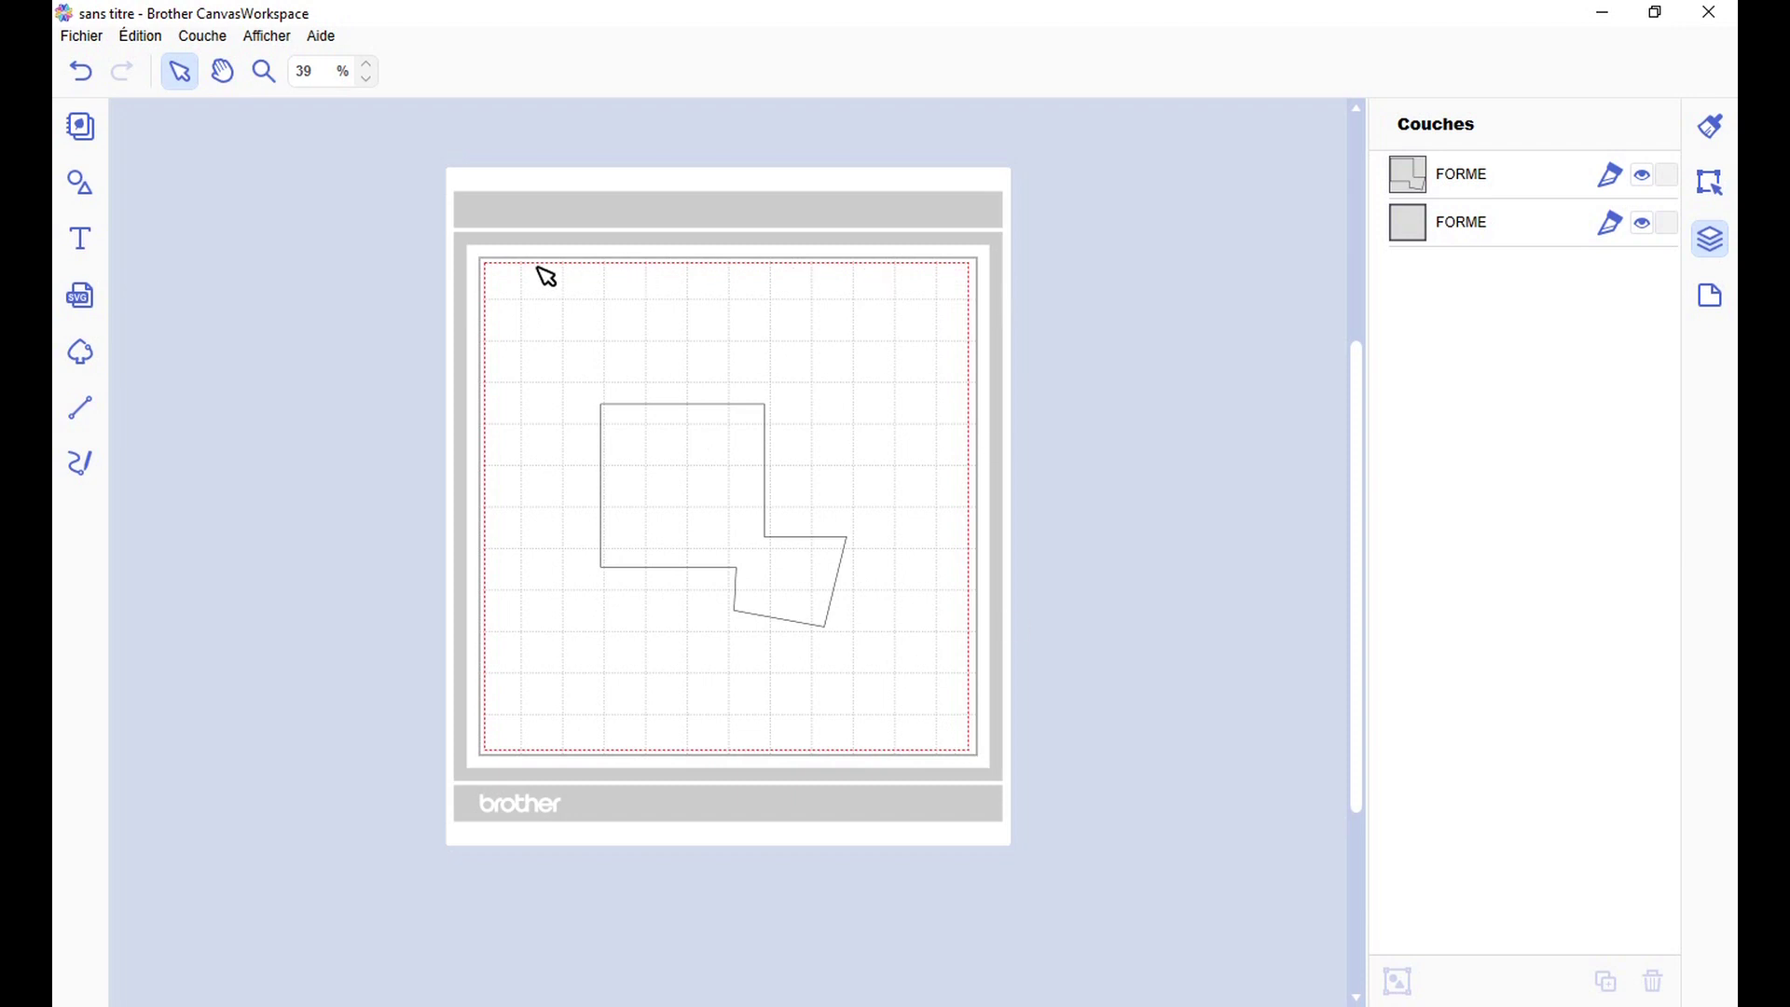
pyautogui.click(669, 492)
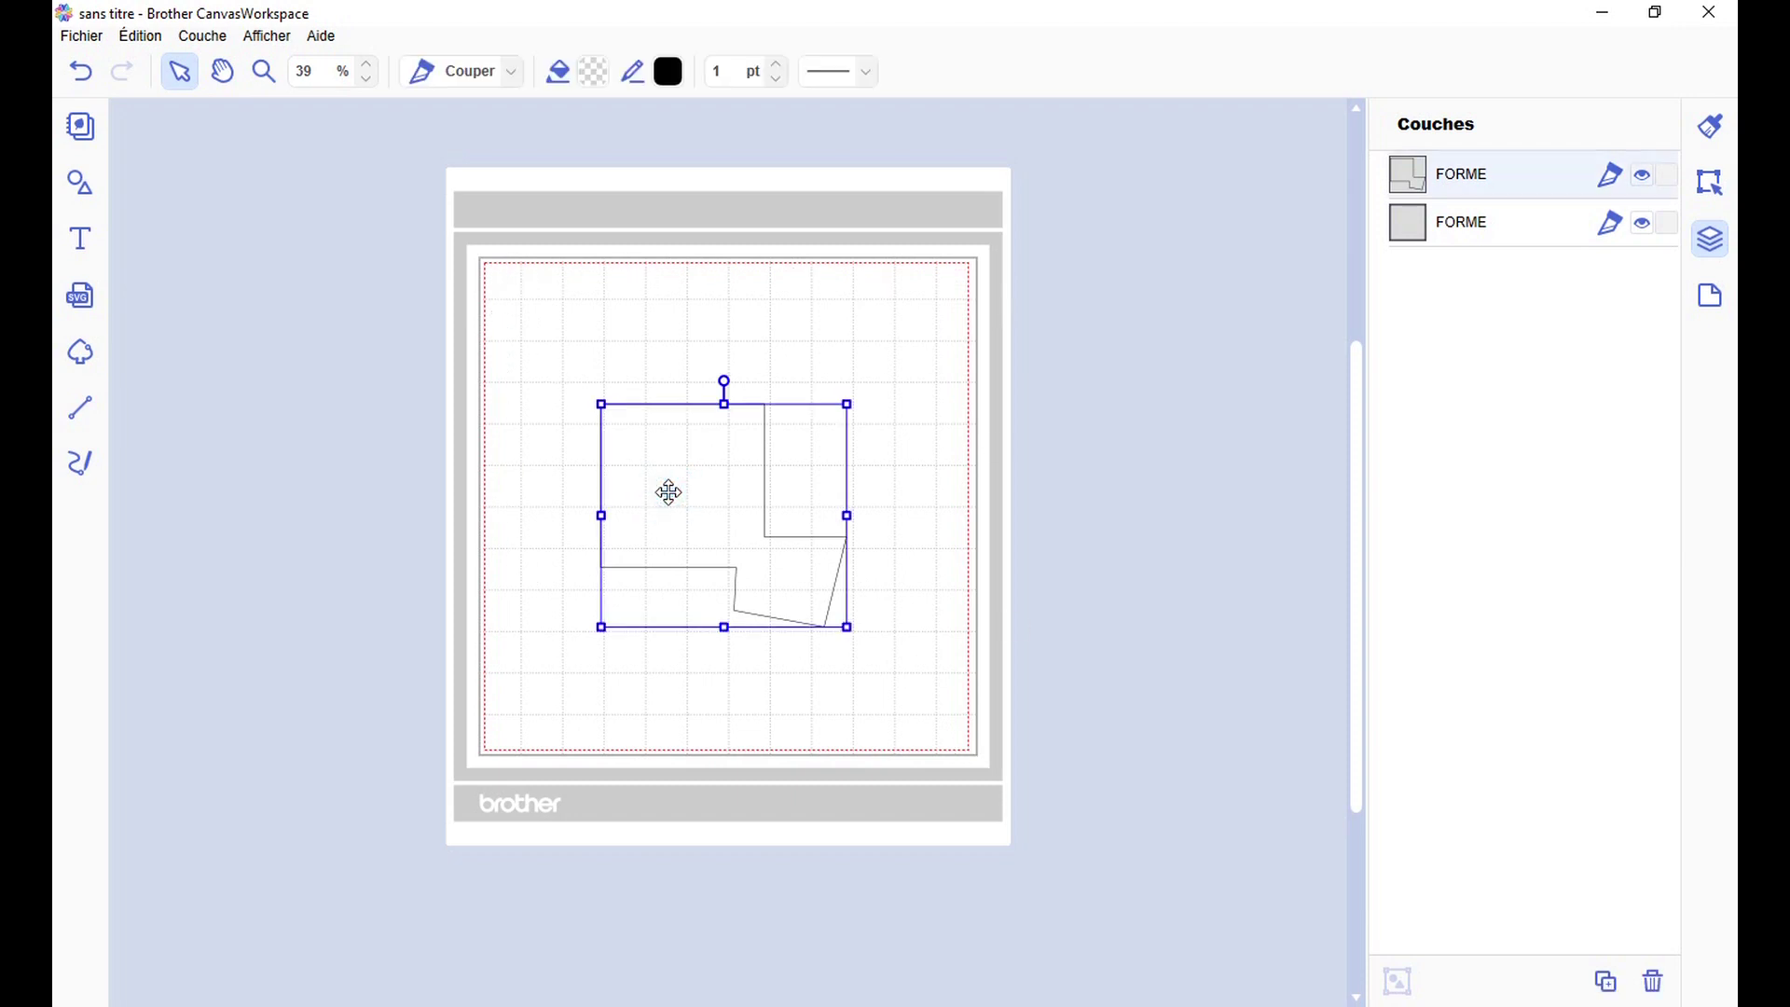
pyautogui.hotkey('ctrl', 'd')
pyautogui.hotkey('ctrl', 'd')
pyautogui.hotkey('ctrl', 'd')
pyautogui.hotkey('ctrl', 'd')
pyautogui.hotkey('ctrl', 'd')
pyautogui.hotkey('ctrl', 'd')
pyautogui.hotkey('ctrl', 'd')
pyautogui.hotkey('ctrl', 'd')
pyautogui.hotkey('ctrl', 'd')
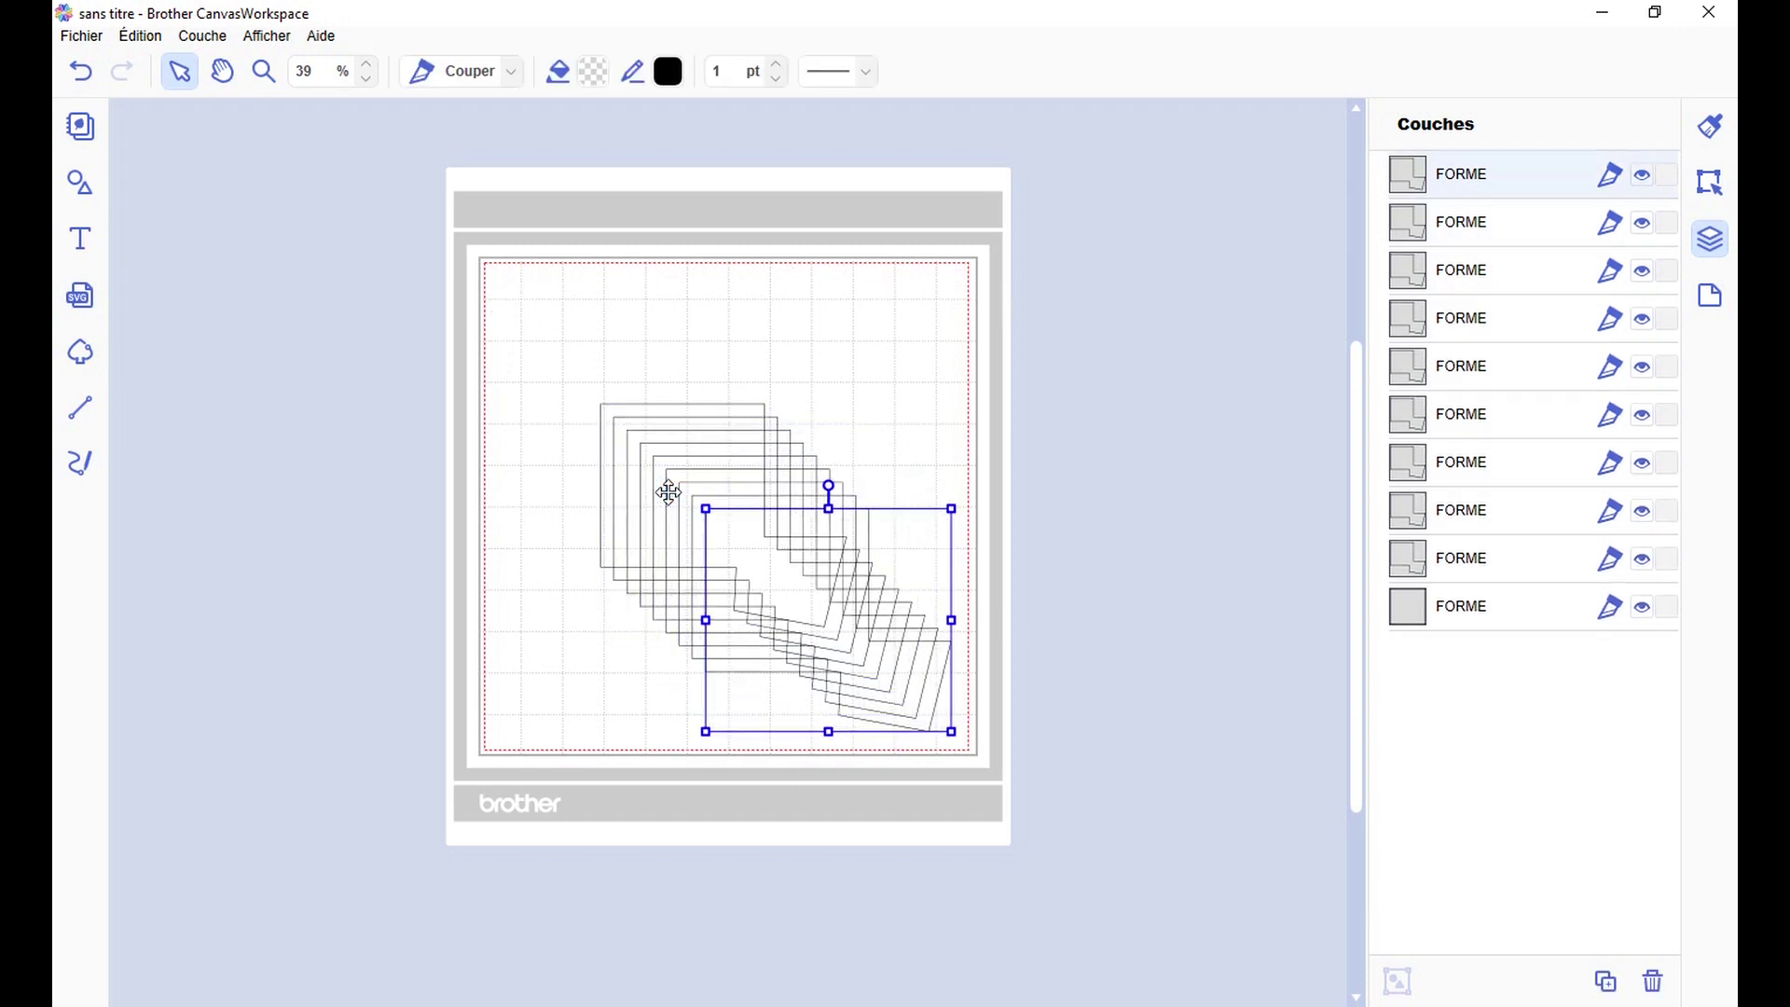
# Step: Move the stack of polygon copies to the mat's upper-left corner and duplicate the polygon nine more times
pyautogui.moveTo(672, 299); pyautogui.dragTo(745, 463)
pyautogui.hotkey('ctrl', 'd')
pyautogui.hotkey('ctrl', 'd')
pyautogui.hotkey('ctrl', 'd')
pyautogui.hotkey('ctrl', 'd')
pyautogui.hotkey('ctrl', 'd')
pyautogui.hotkey('ctrl', 'd')
pyautogui.hotkey('ctrl', 'd')
pyautogui.hotkey('ctrl', 'd')
pyautogui.hotkey('ctrl', 'd')
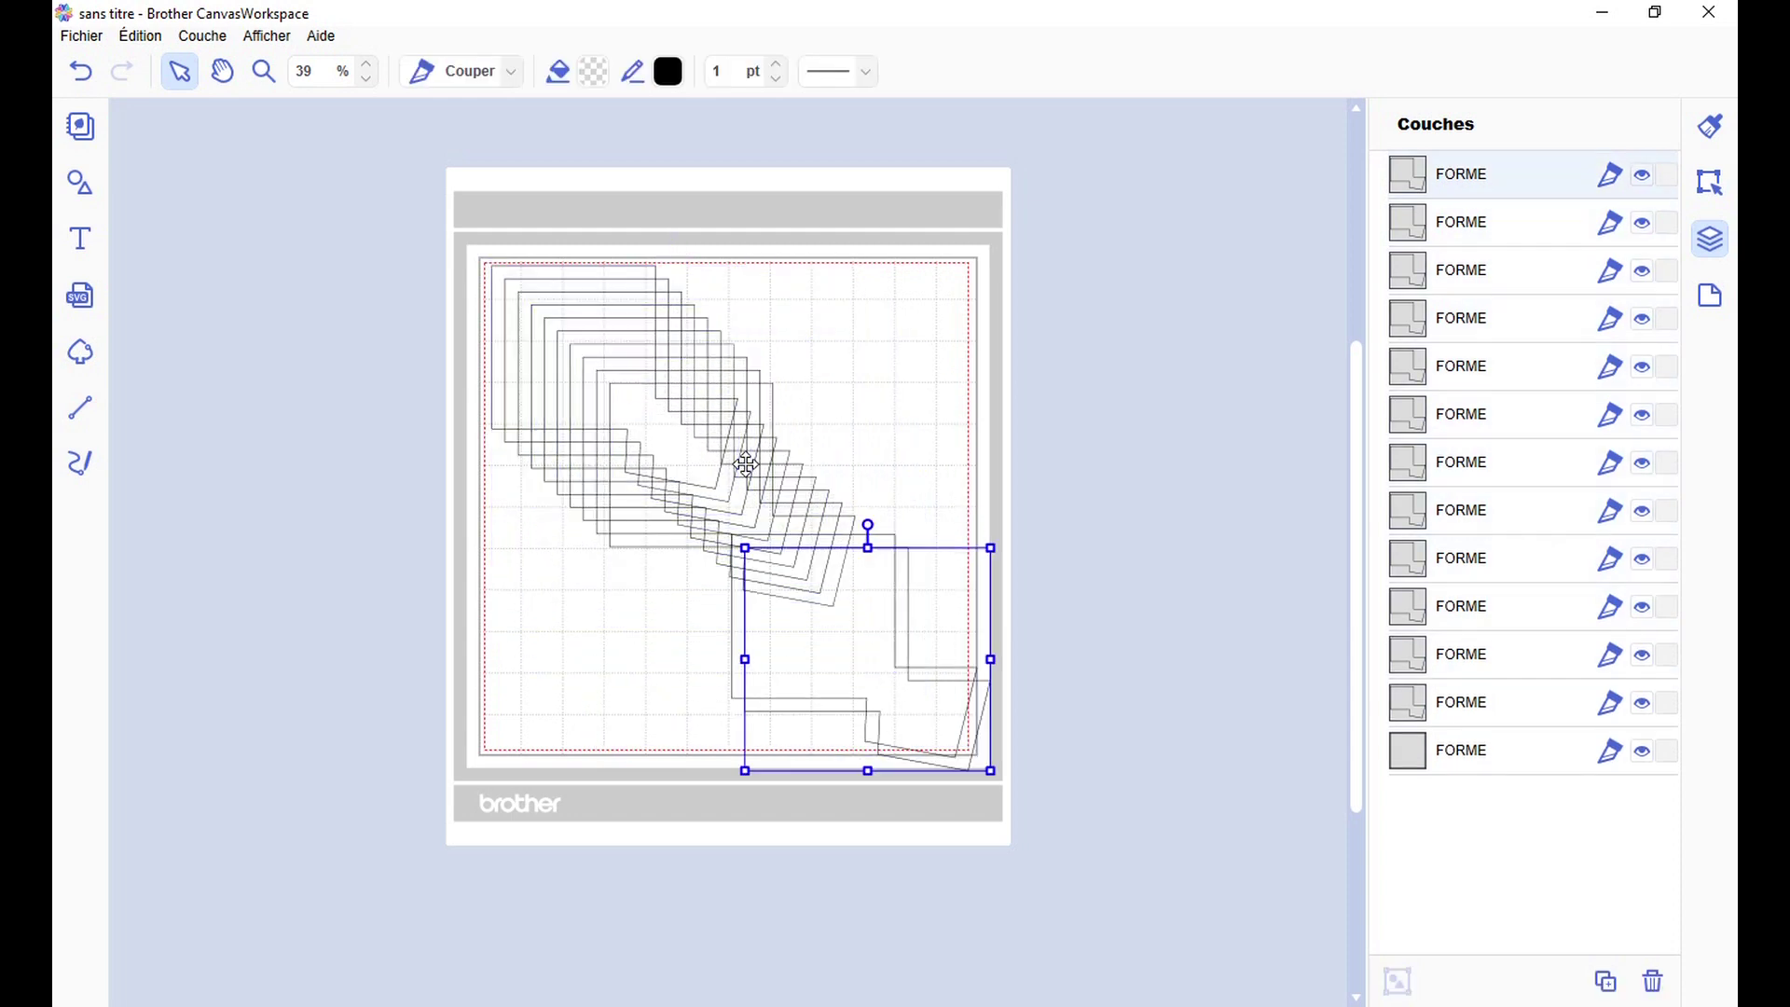
# Step: Select the eight lowest polygon copies and move them together back inside the red dotted line
pyautogui.moveTo(1163, 822); pyautogui.dragTo(881, 586)
pyautogui.moveTo(907, 671); pyautogui.dragTo(810, 591)
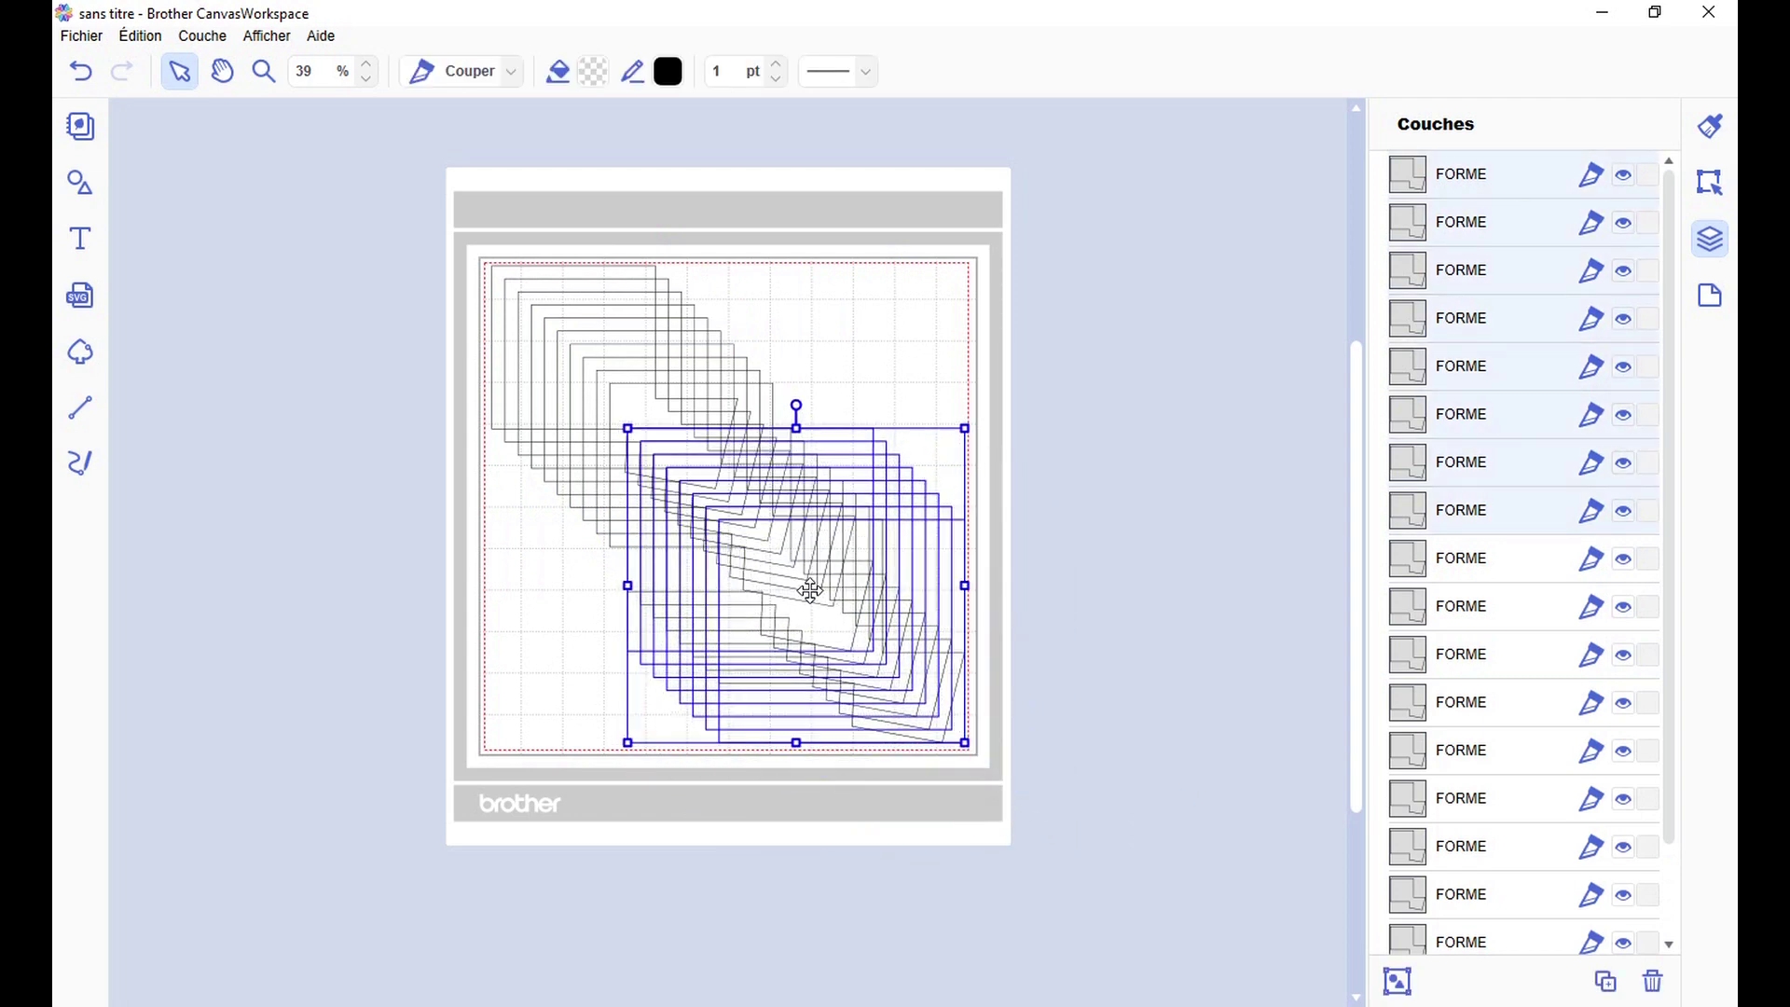
pyautogui.click(1031, 591)
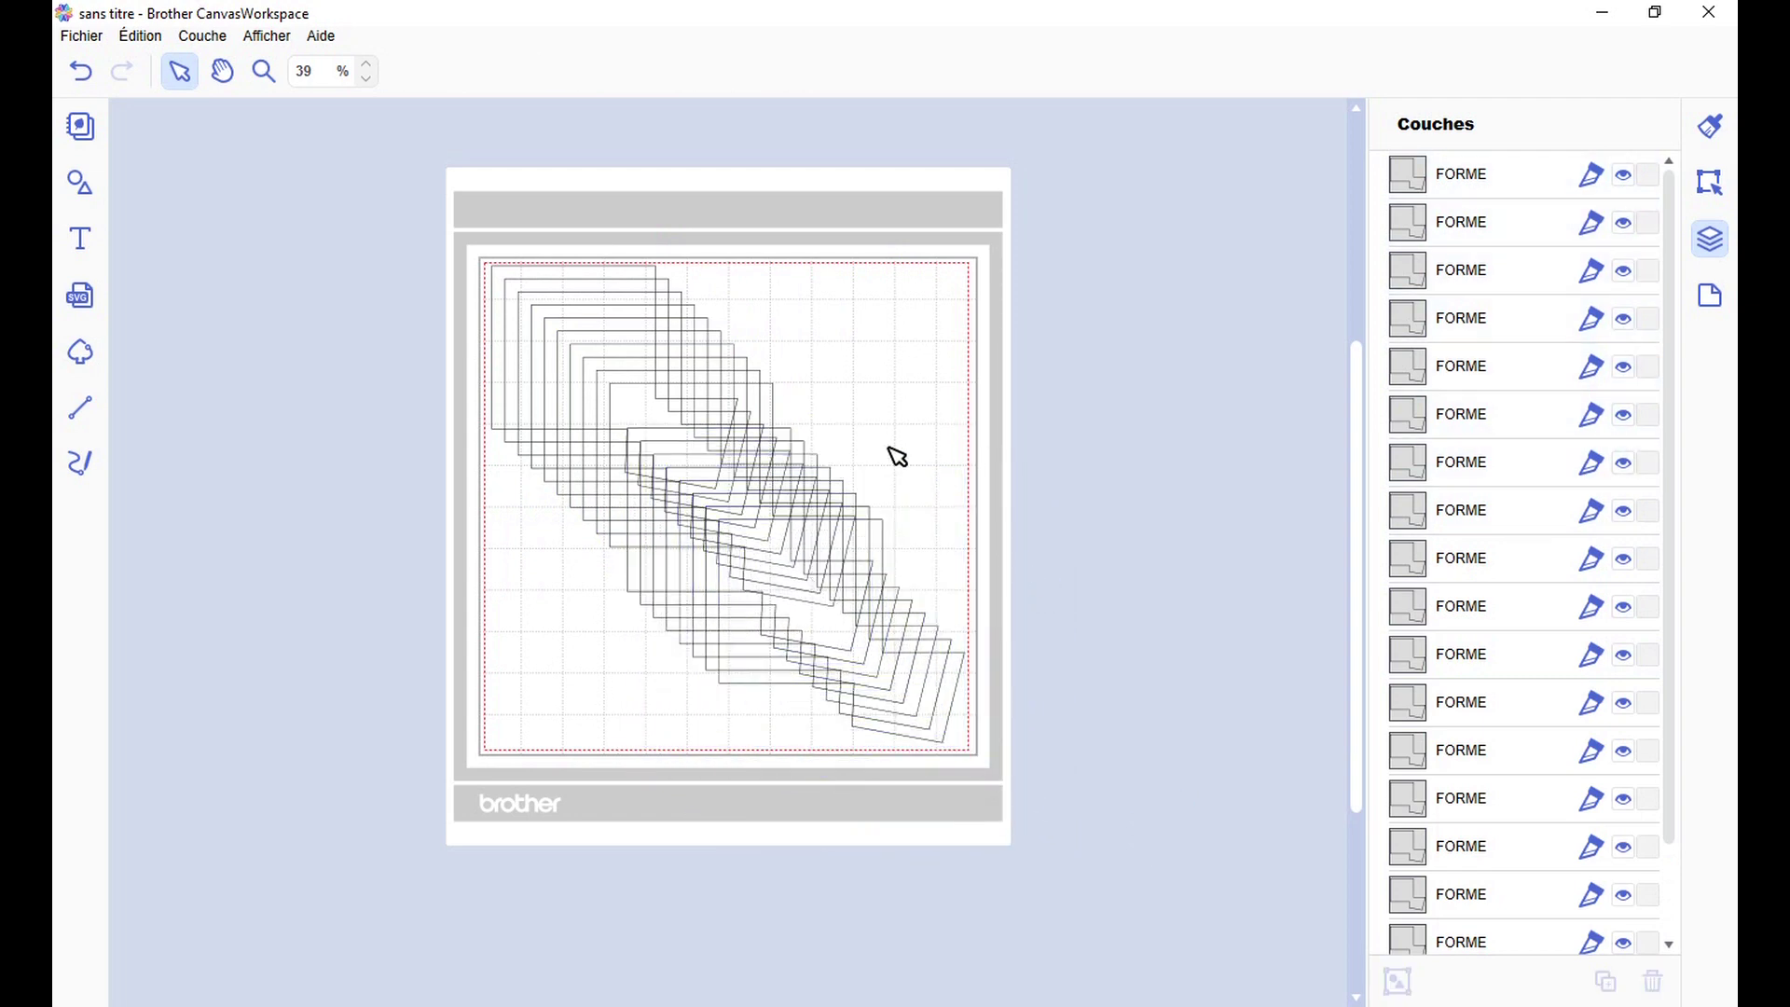
# Step: Select all polygons on the mat to isolate the stray object's layer, select that layer and locate the tiny square above the mat
pyautogui.moveTo(486, 266)
pyautogui.mouseDown()
pyautogui.moveTo(631, 360)
pyautogui.moveTo(491, 299)
pyautogui.mouseUp()
pyautogui.click(495, 276)
pyautogui.moveTo(495, 276); pyautogui.dragTo(964, 743)
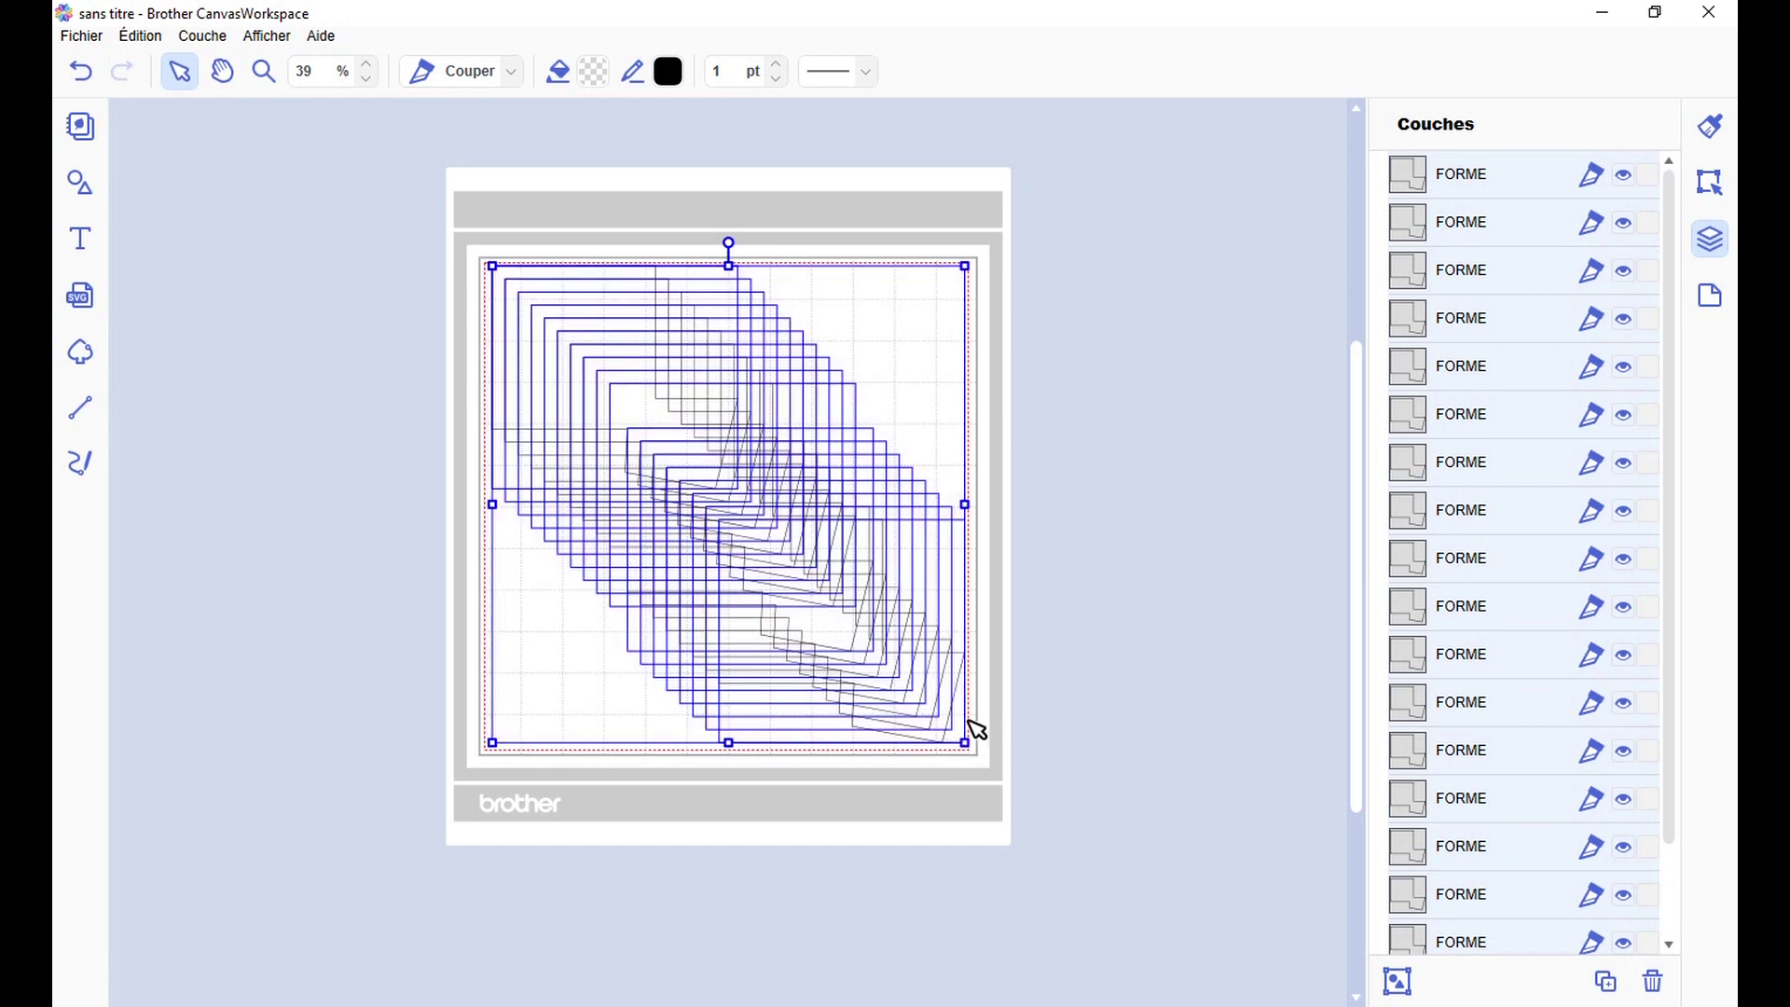
pyautogui.scroll(-1, 1551, 384)
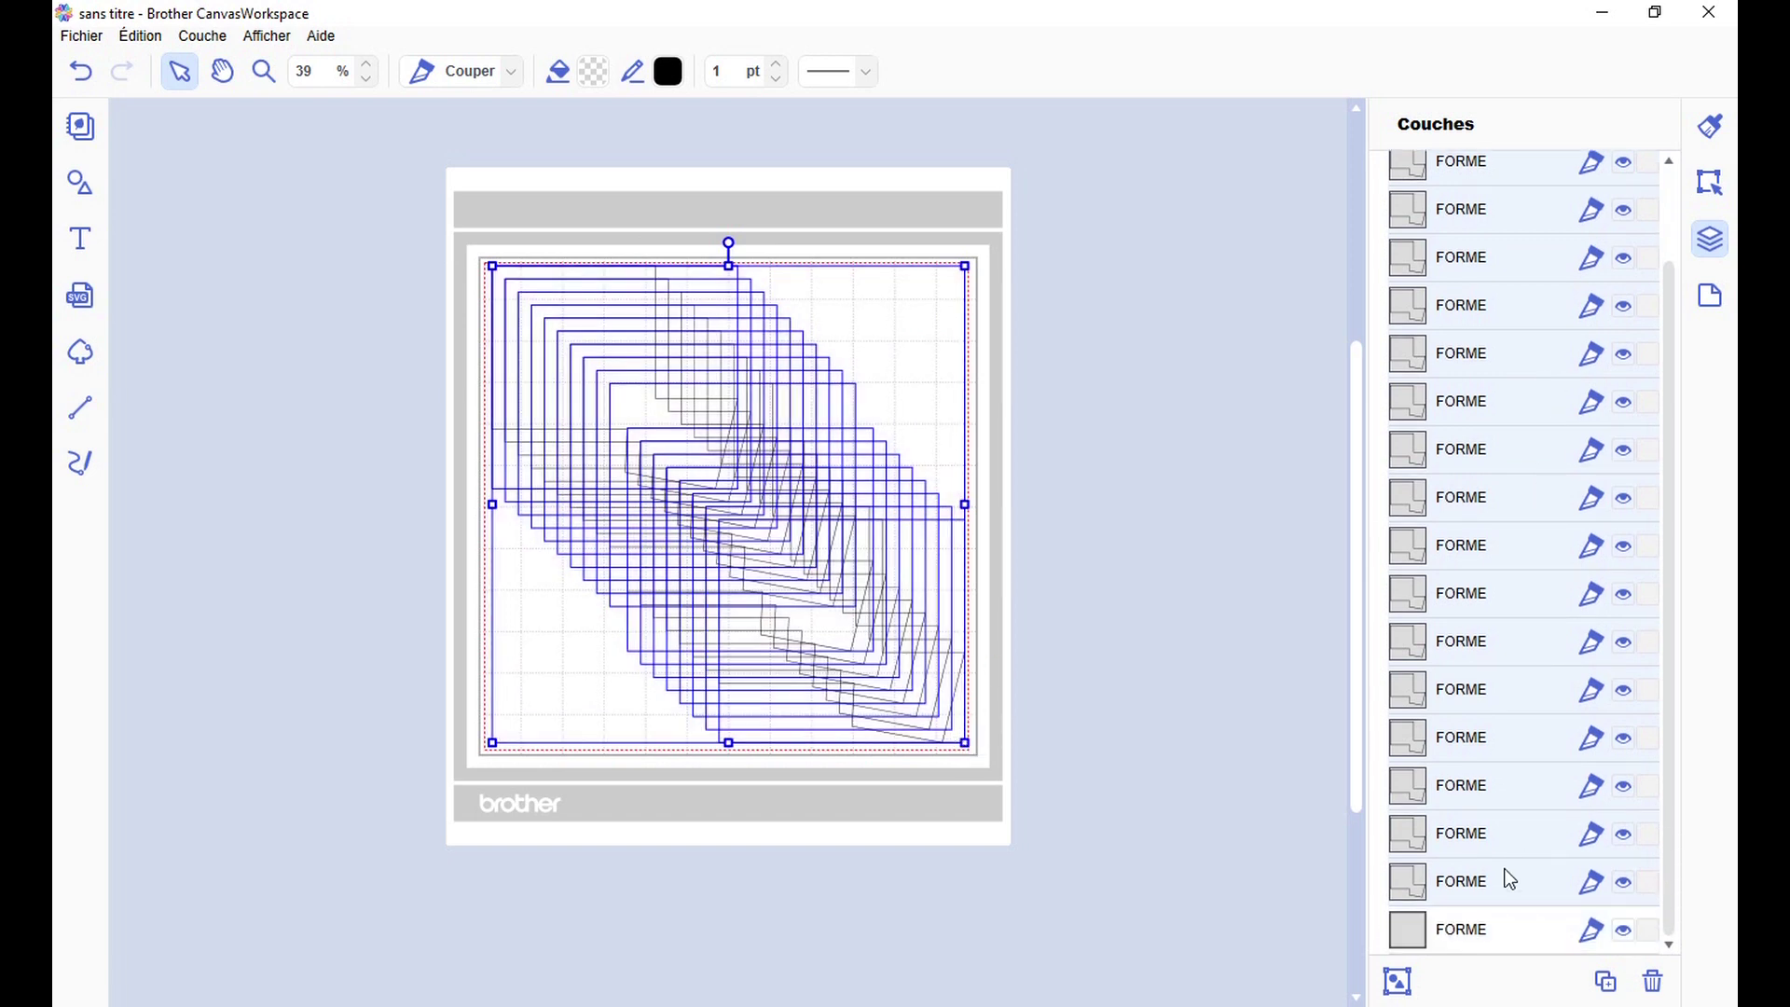
pyautogui.click(1454, 939)
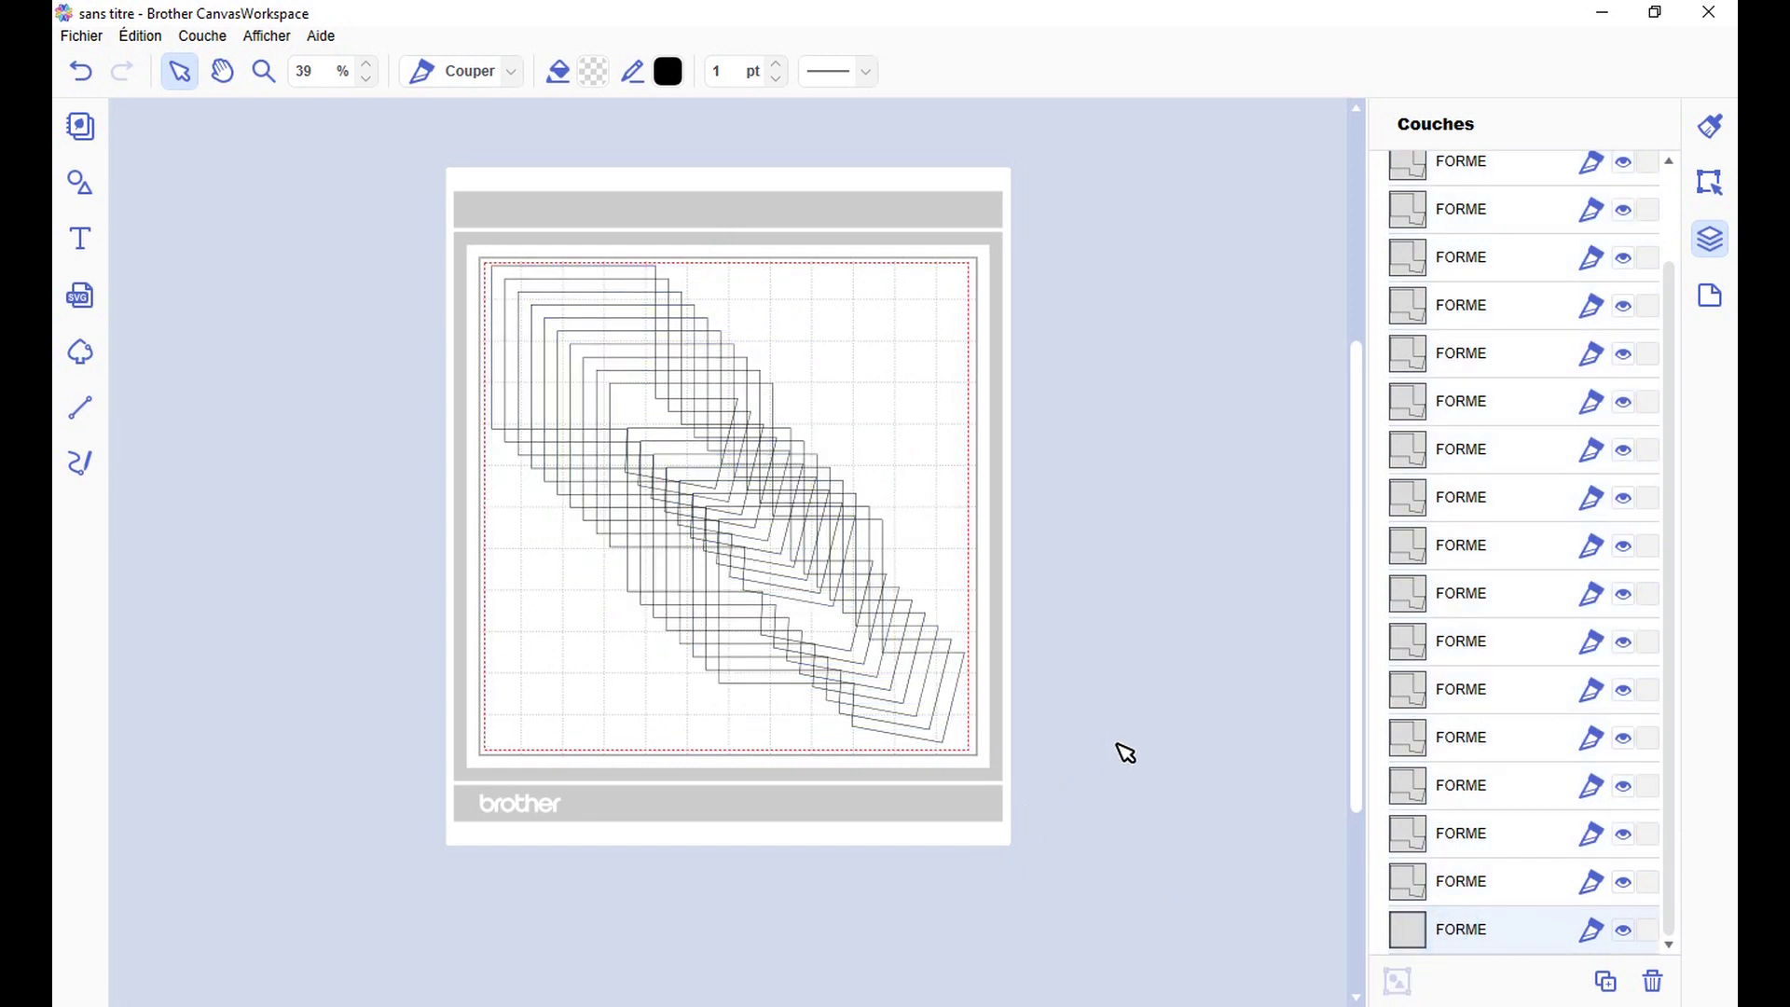
pyautogui.scroll(2, 508, 530)
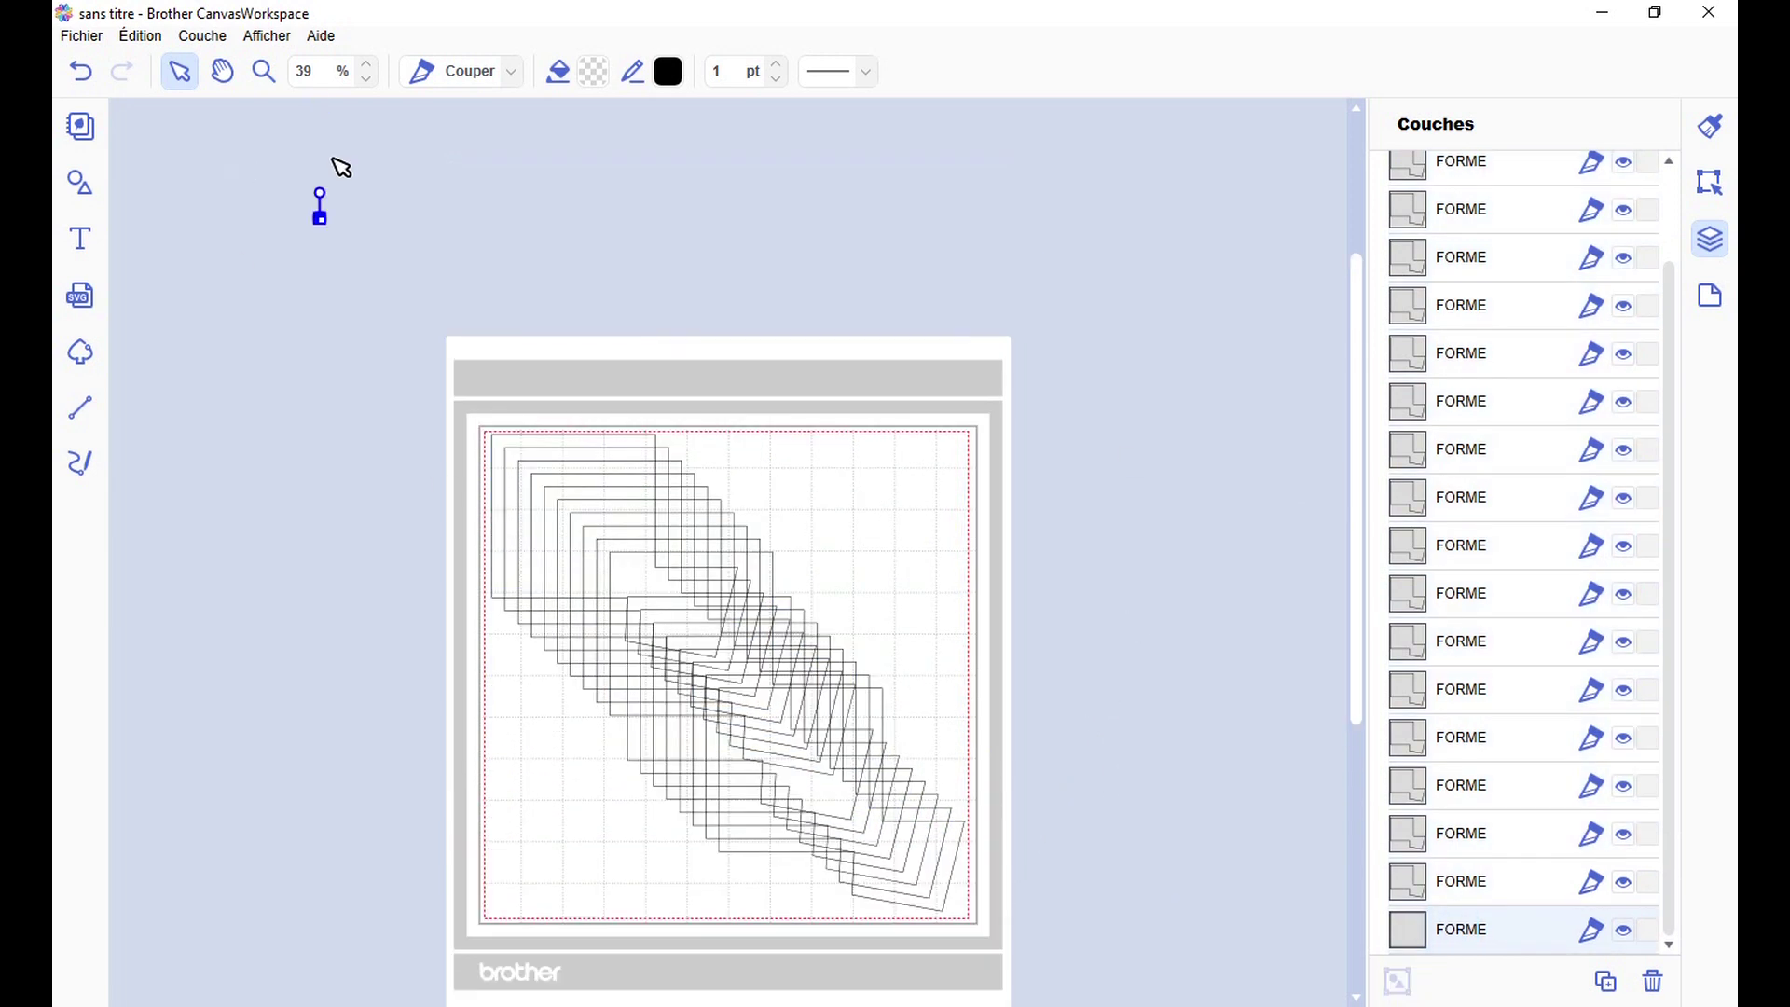
# Step: Select all the polygons on the mat to single out the stray square's layer, and delete that tiny square
pyautogui.scroll(-2, 303, 244)
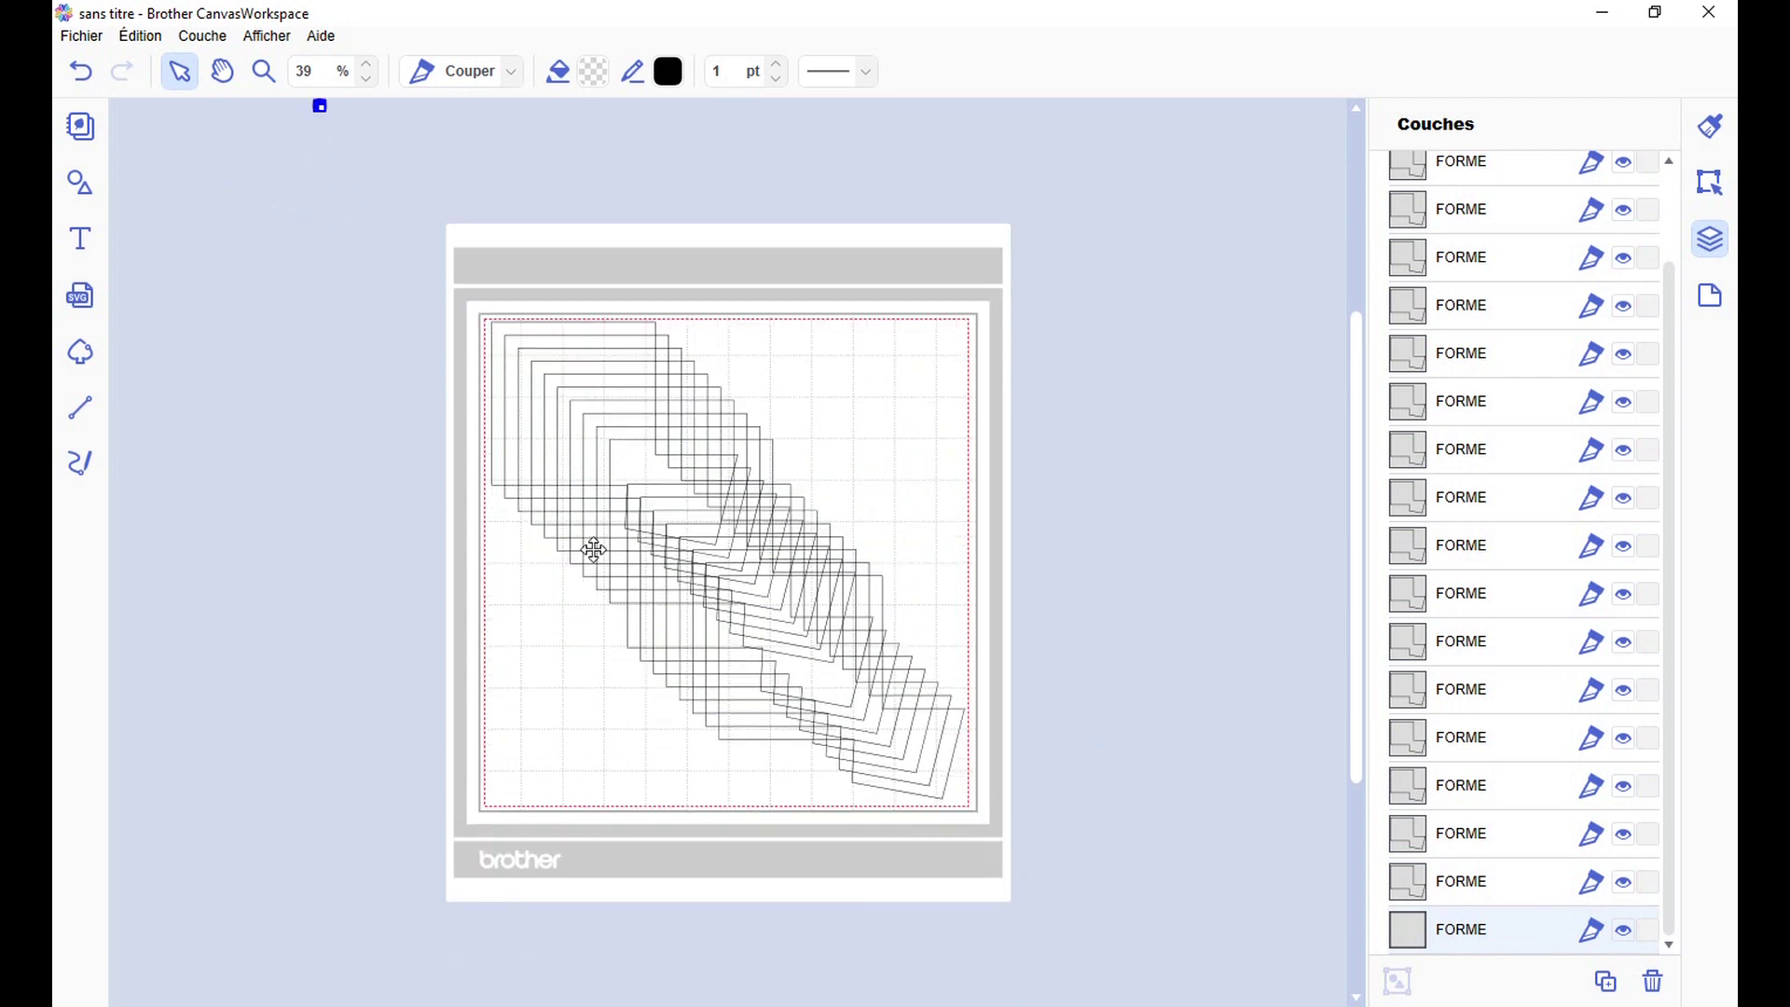
pyautogui.moveTo(492, 327); pyautogui.dragTo(965, 809)
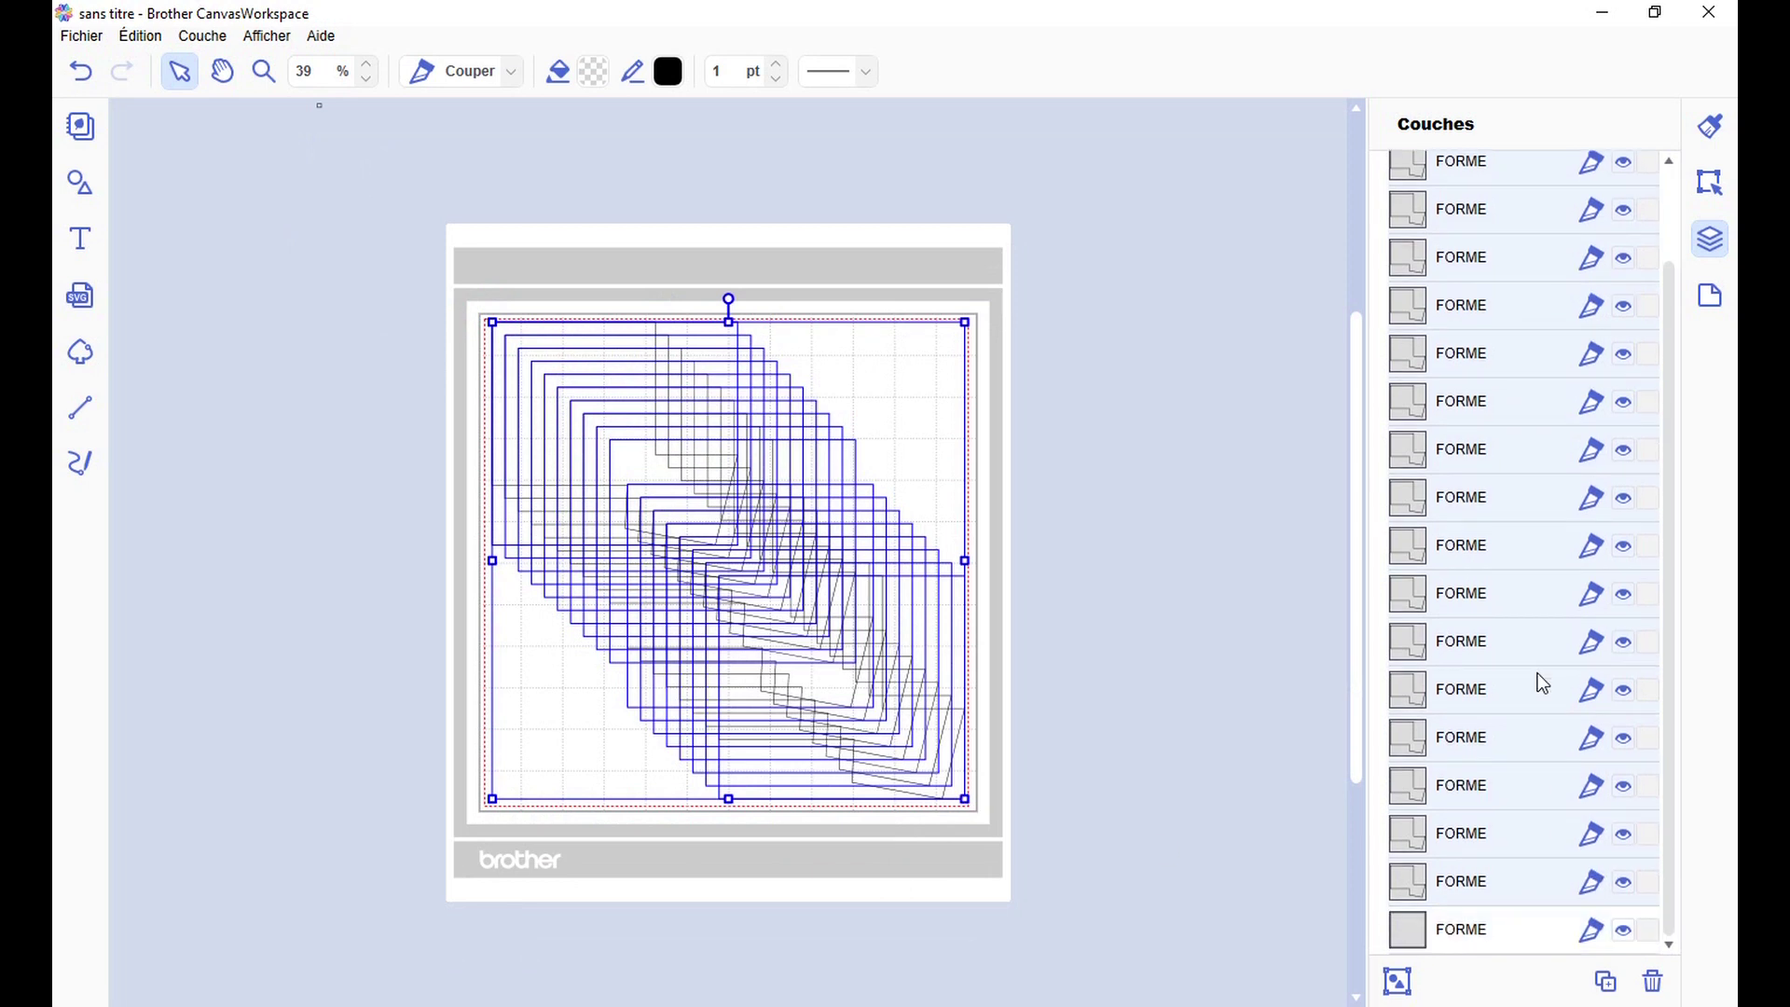
pyautogui.click(1496, 934)
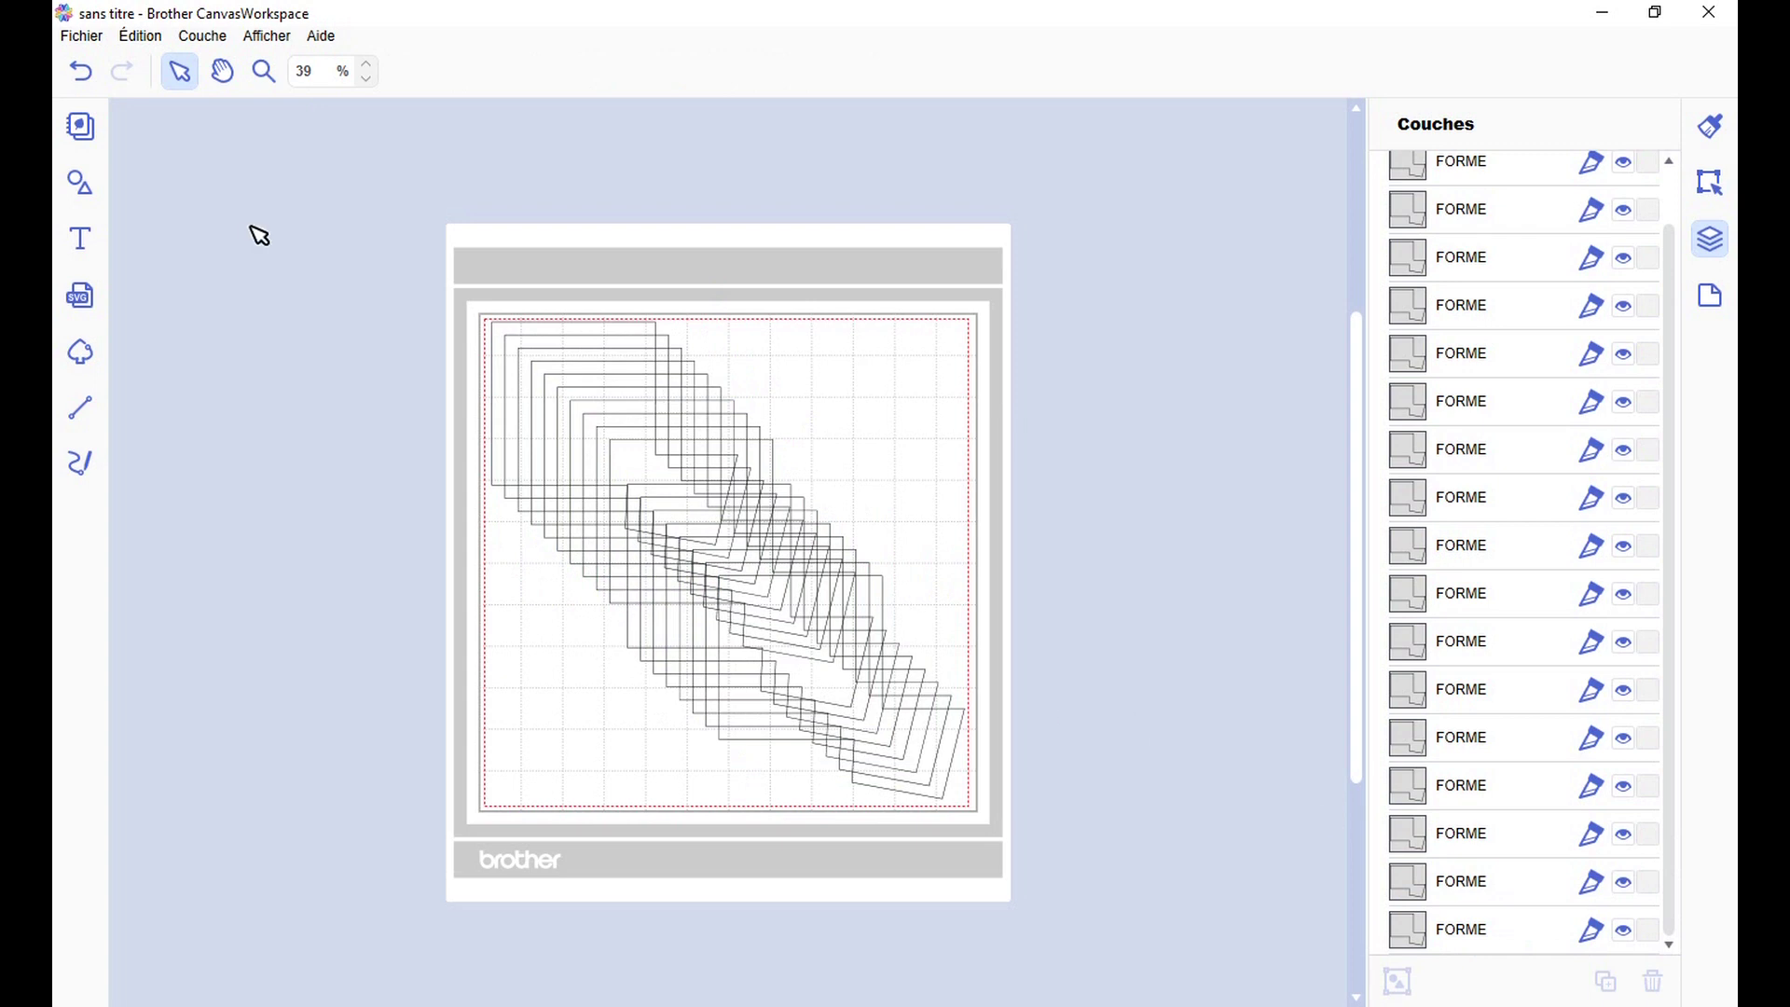
# Step: Retry the file command that raised error E10002 and close its window
pyautogui.click(77, 40)
pyautogui.click(152, 260)
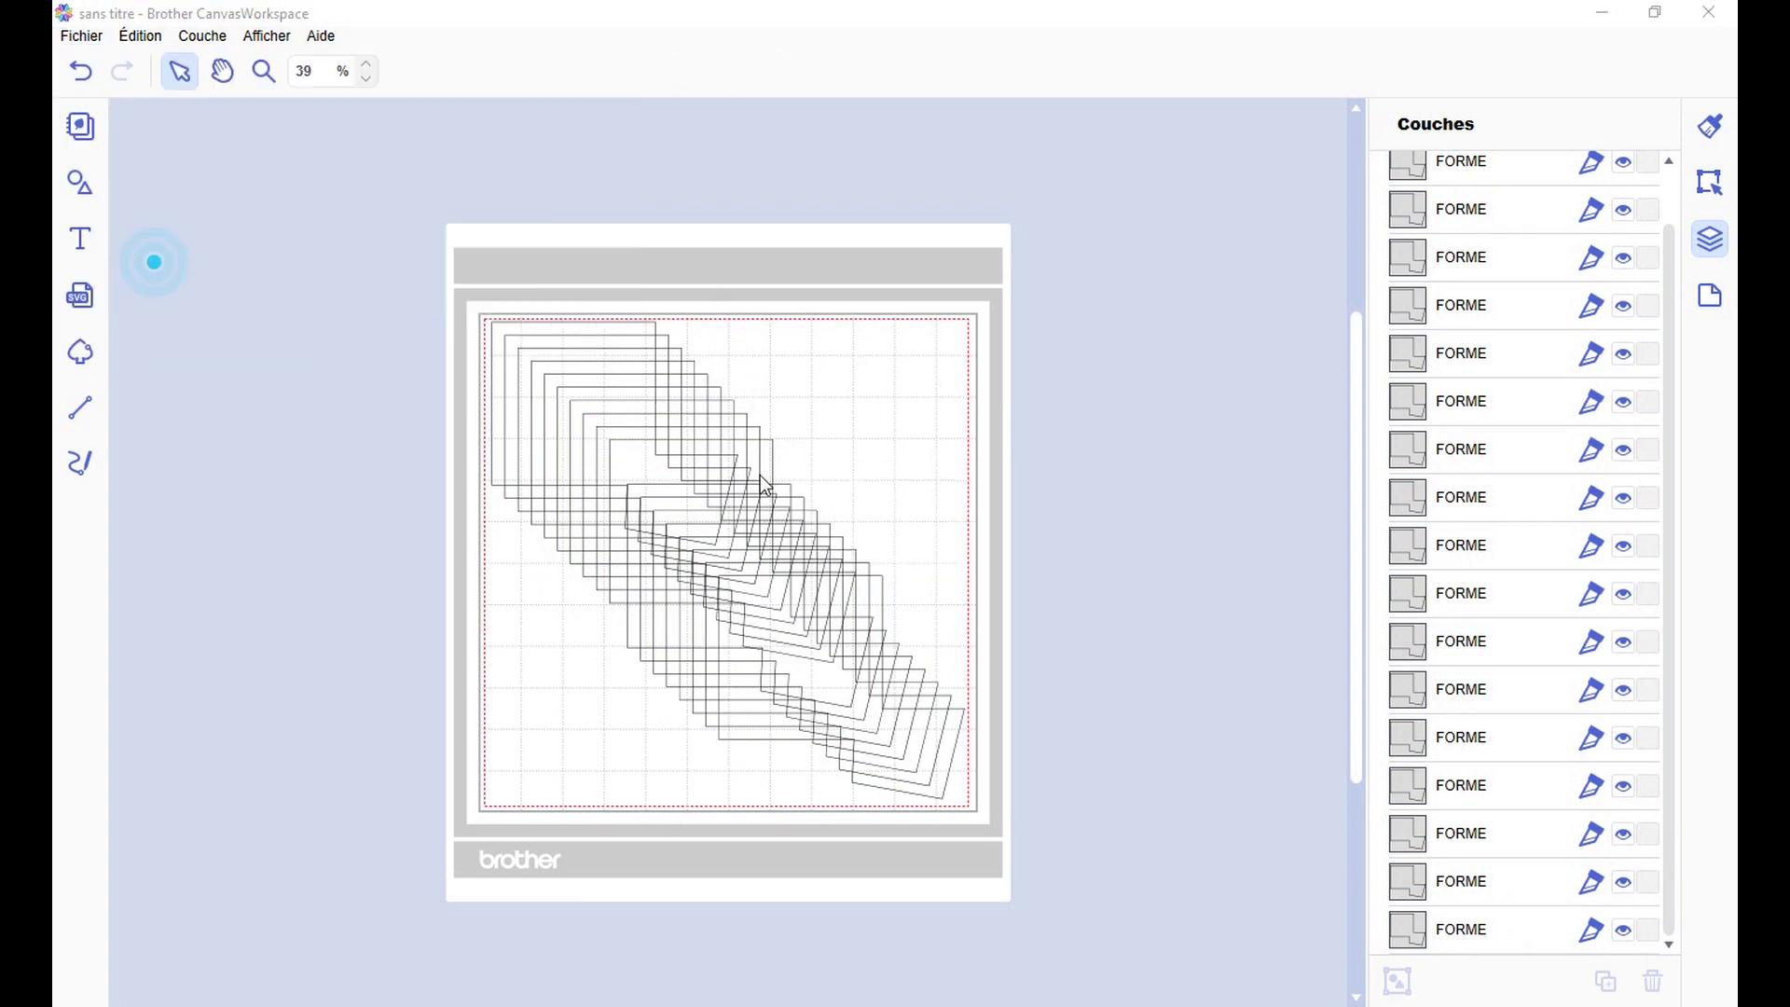
pyautogui.click(1028, 45)
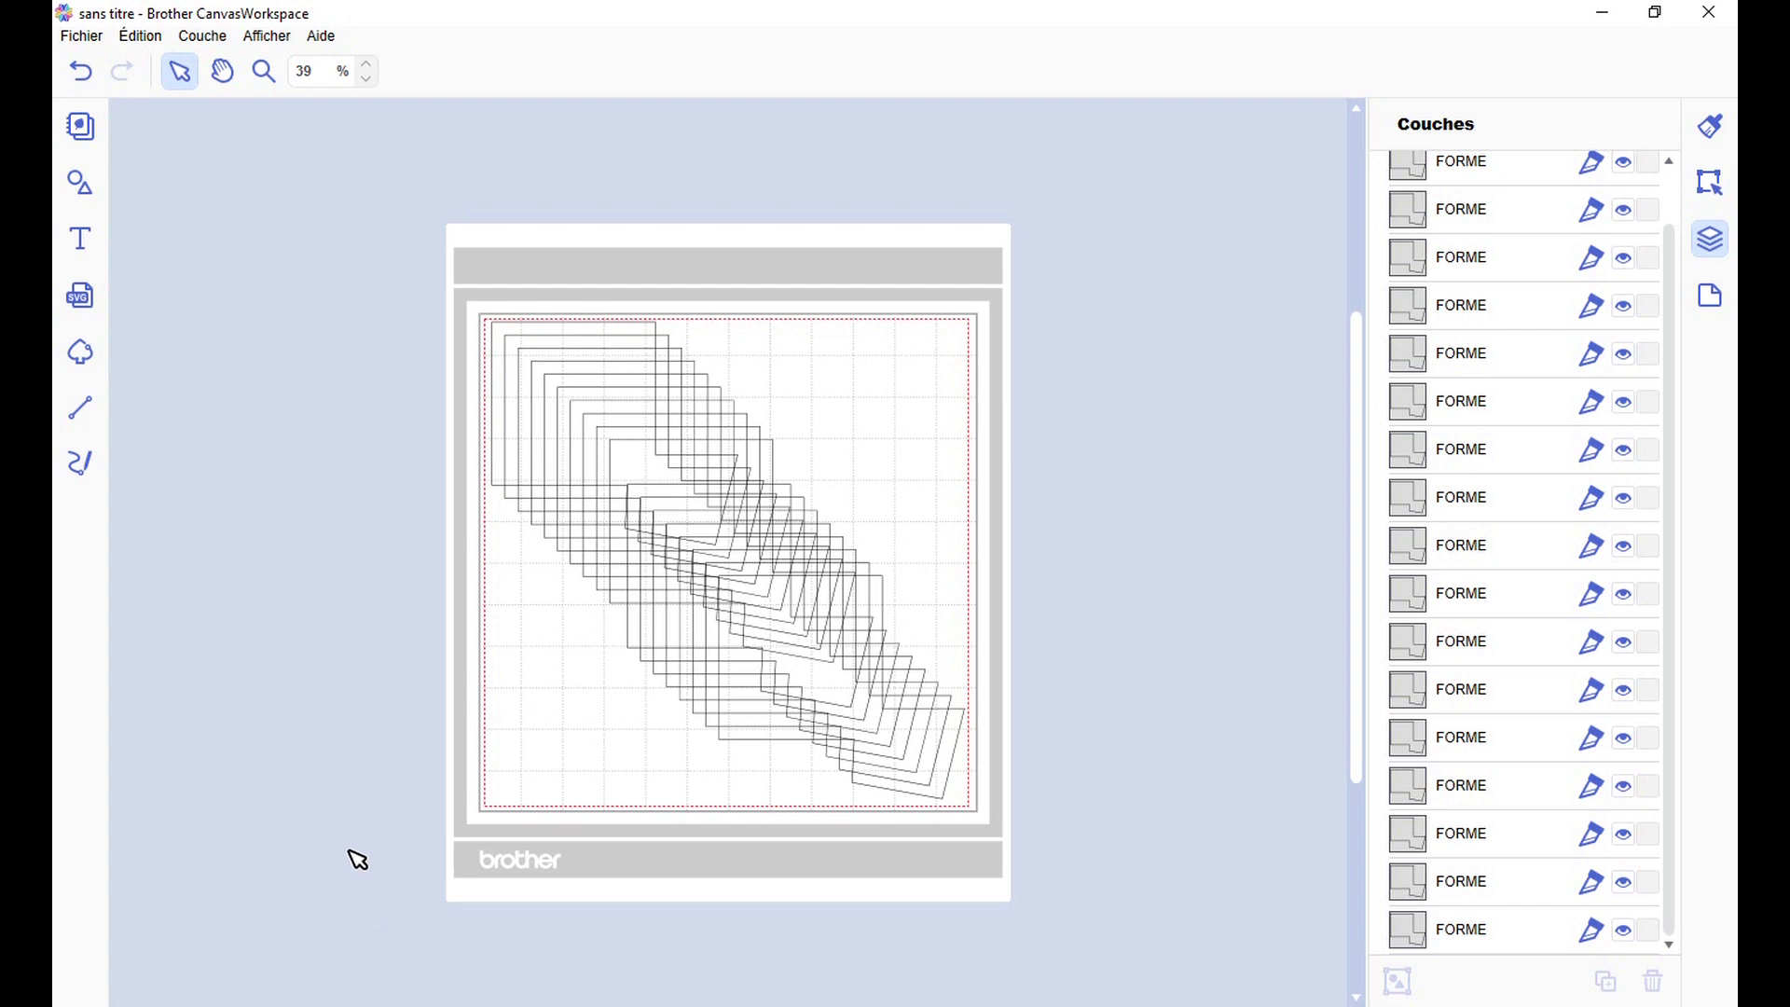
# Step: Select all the polygons on the mat and delete them
pyautogui.scroll(1, 419, 331)
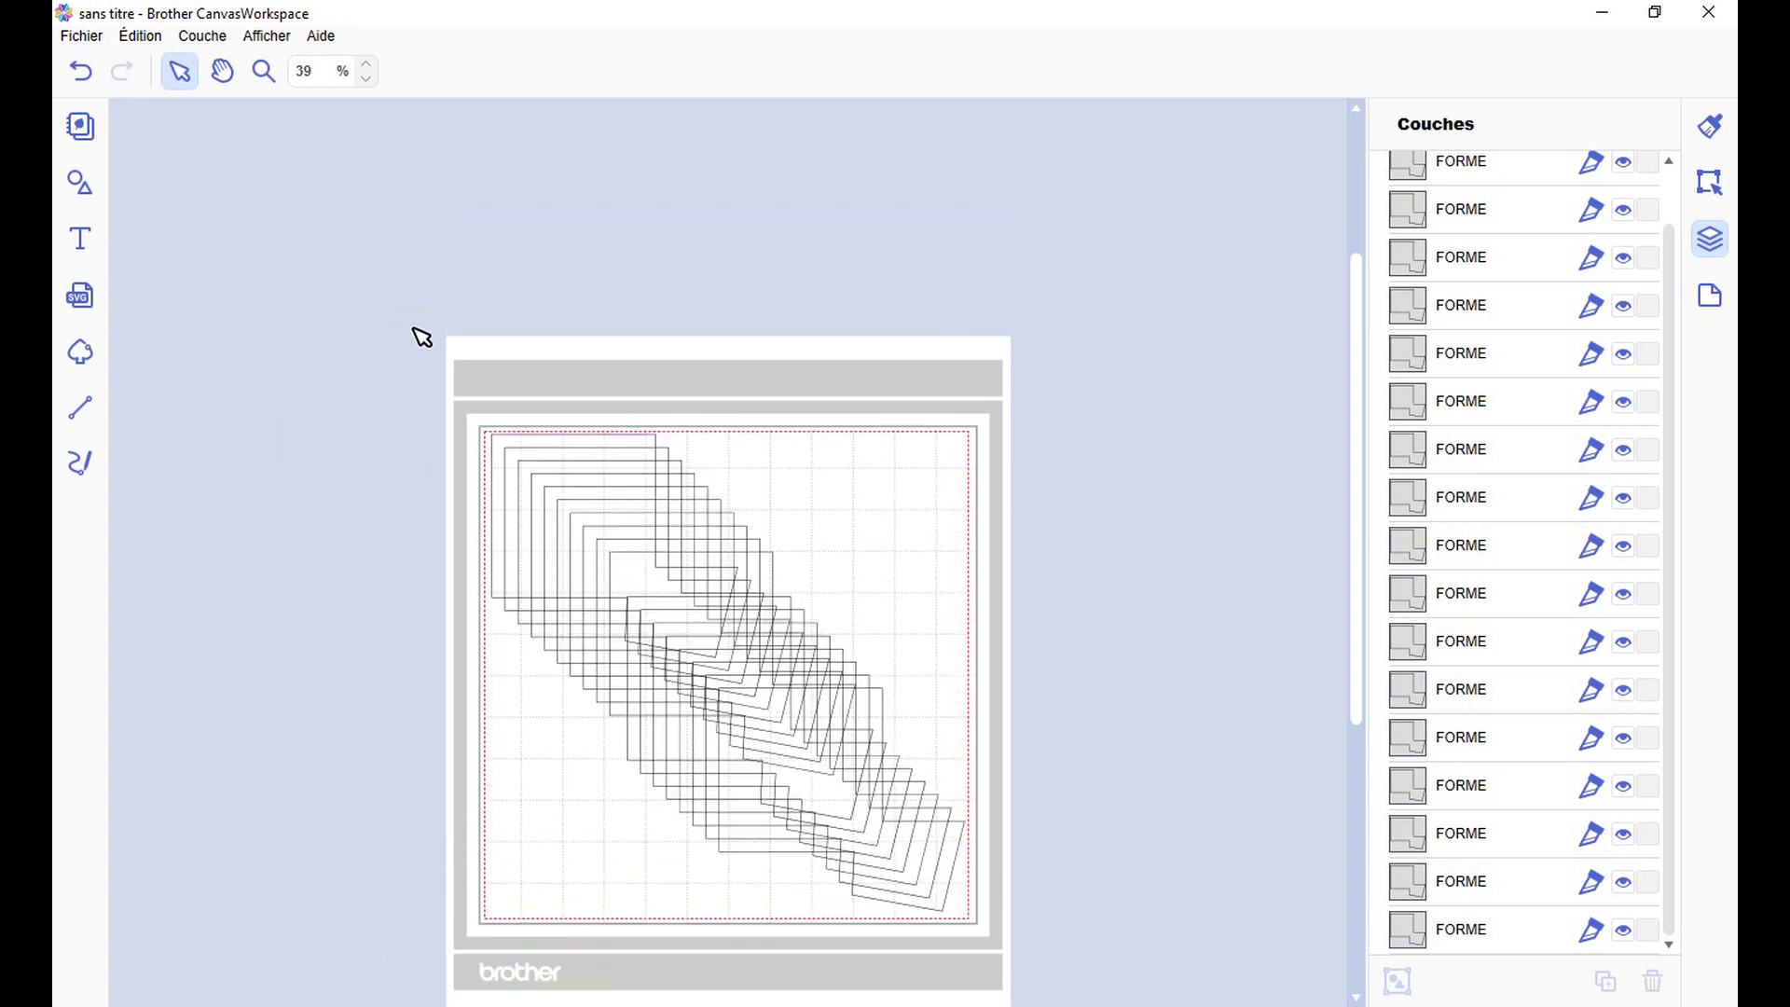
pyautogui.scroll(-1, 422, 337)
pyautogui.moveTo(455, 360); pyautogui.dragTo(999, 869)
pyautogui.press('Delete')
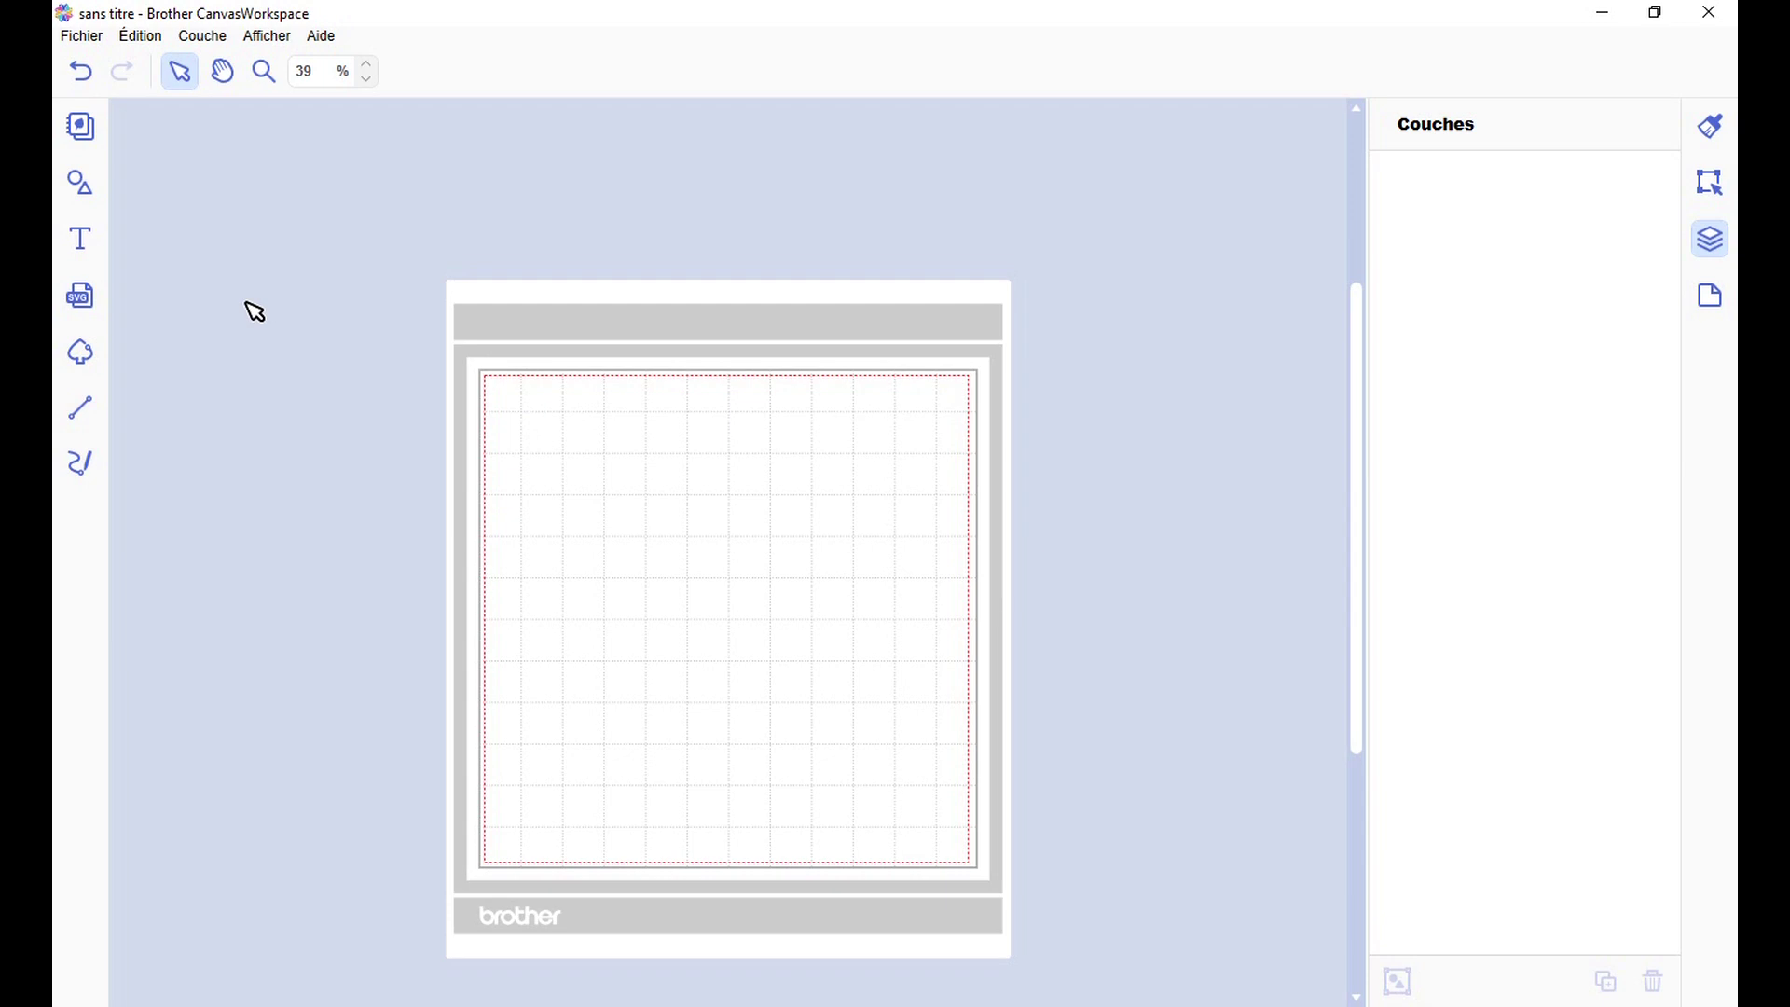
# Step: Add a plain square from the basic shapes and move it to the upper middle of the mat
pyautogui.click(80, 184)
pyautogui.click(237, 221)
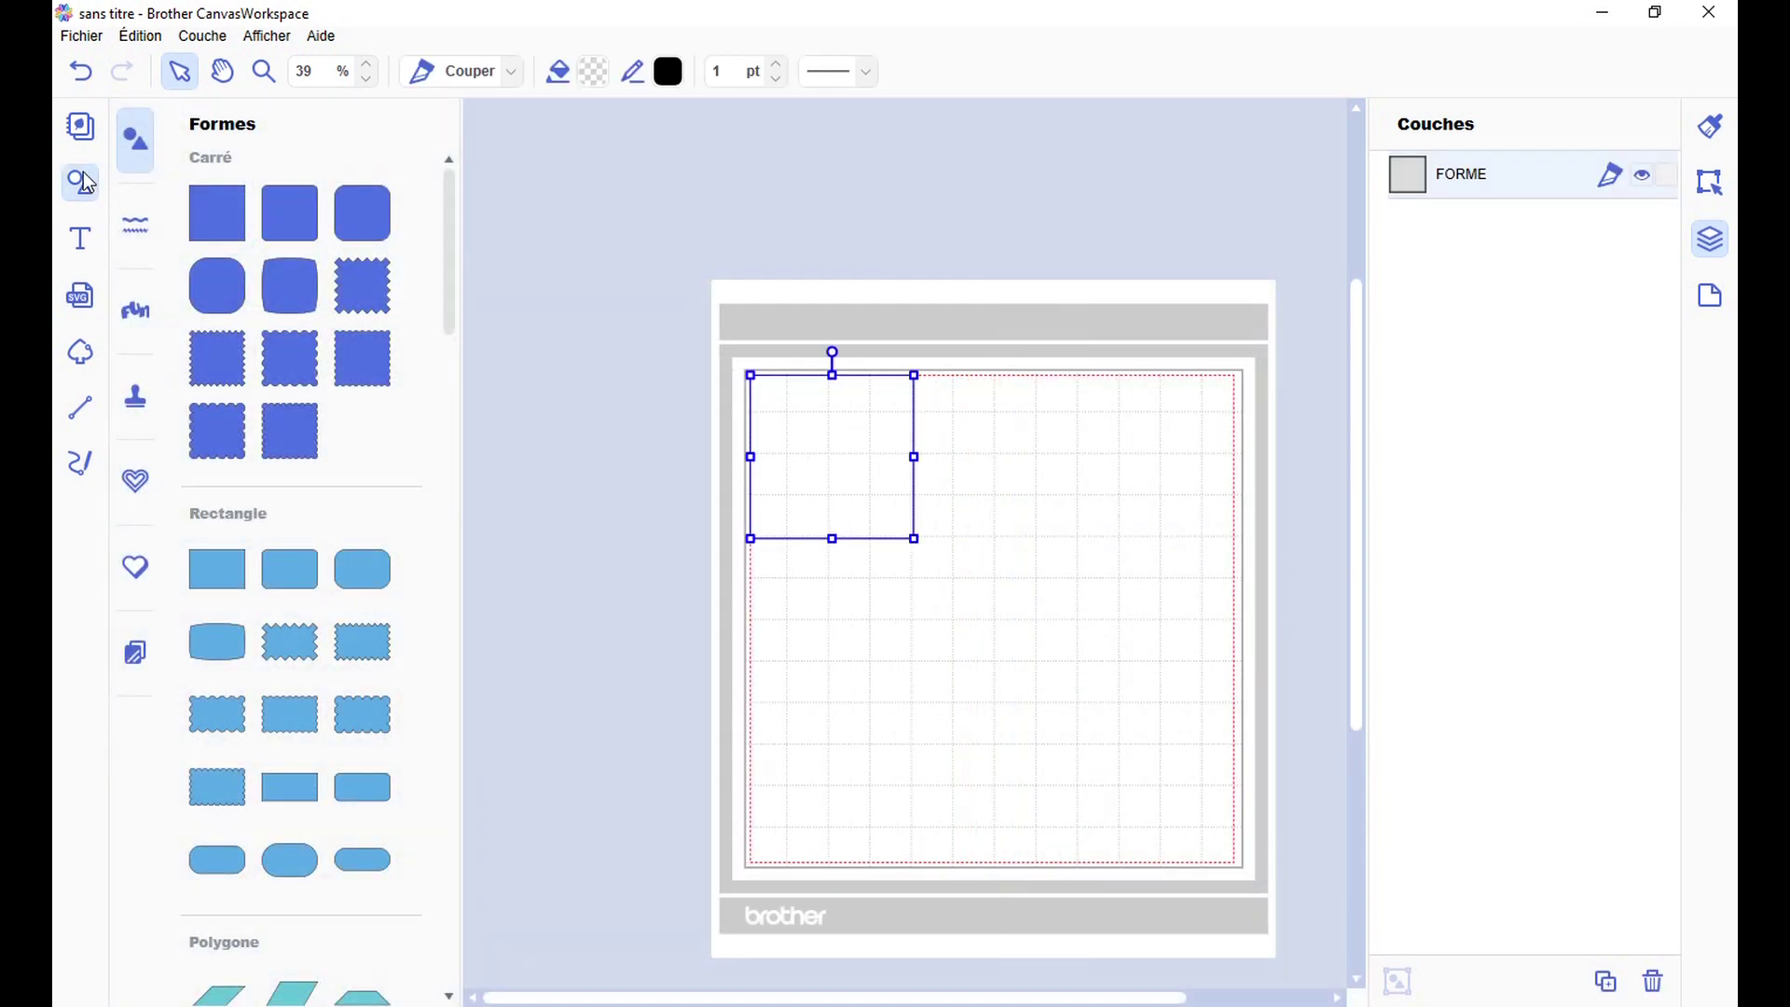
pyautogui.click(80, 180)
pyautogui.moveTo(593, 442); pyautogui.dragTo(727, 519)
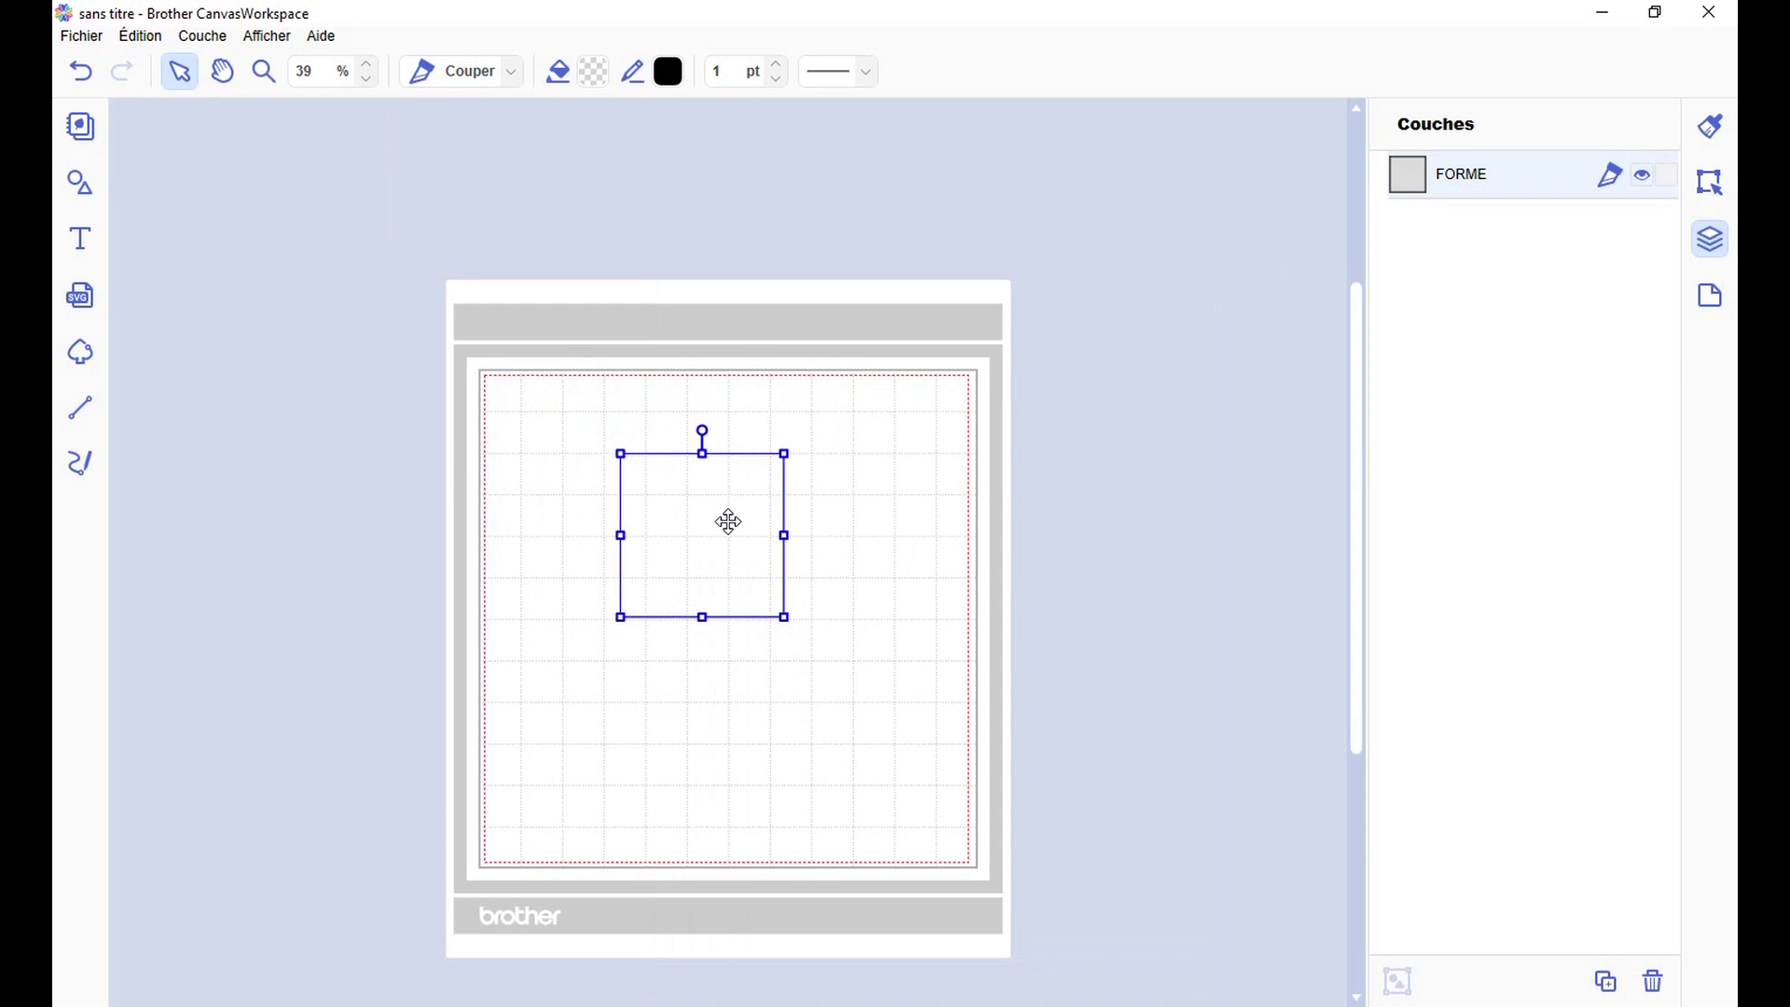
# Step: Edit the square's path, adding a point at the middle of its top edge and another at the middle of its bottom edge
pyautogui.click(820, 519)
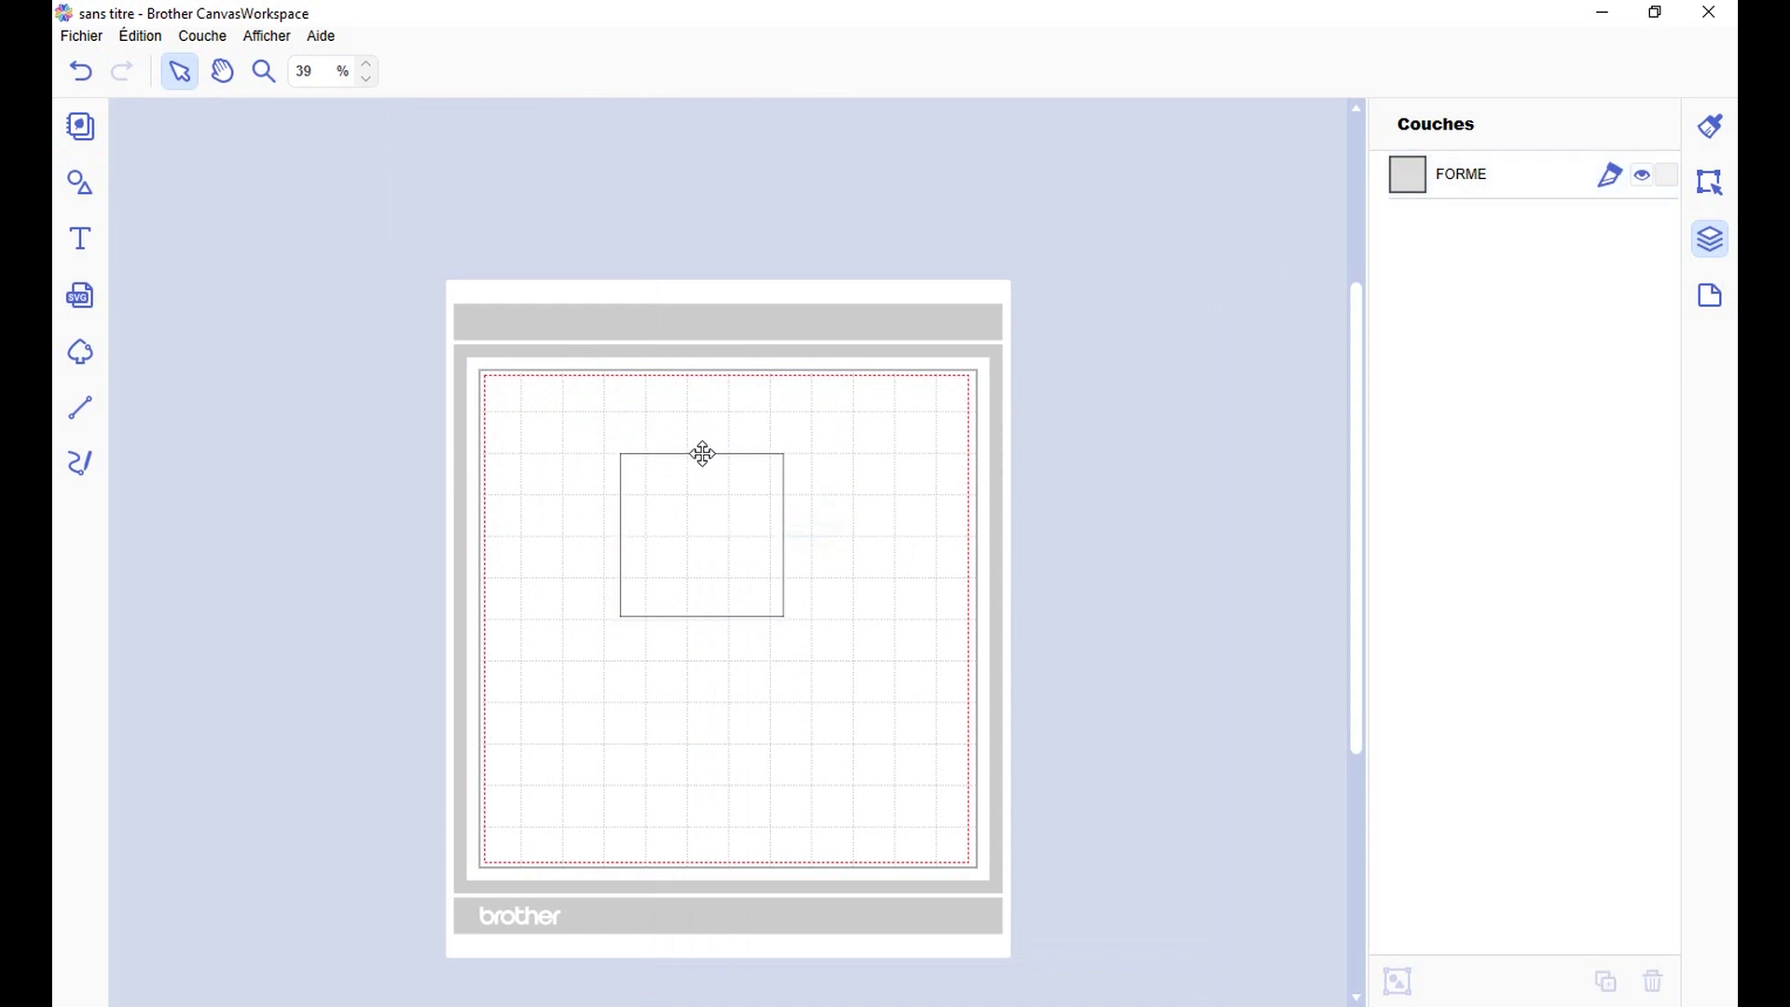
pyautogui.click(703, 568)
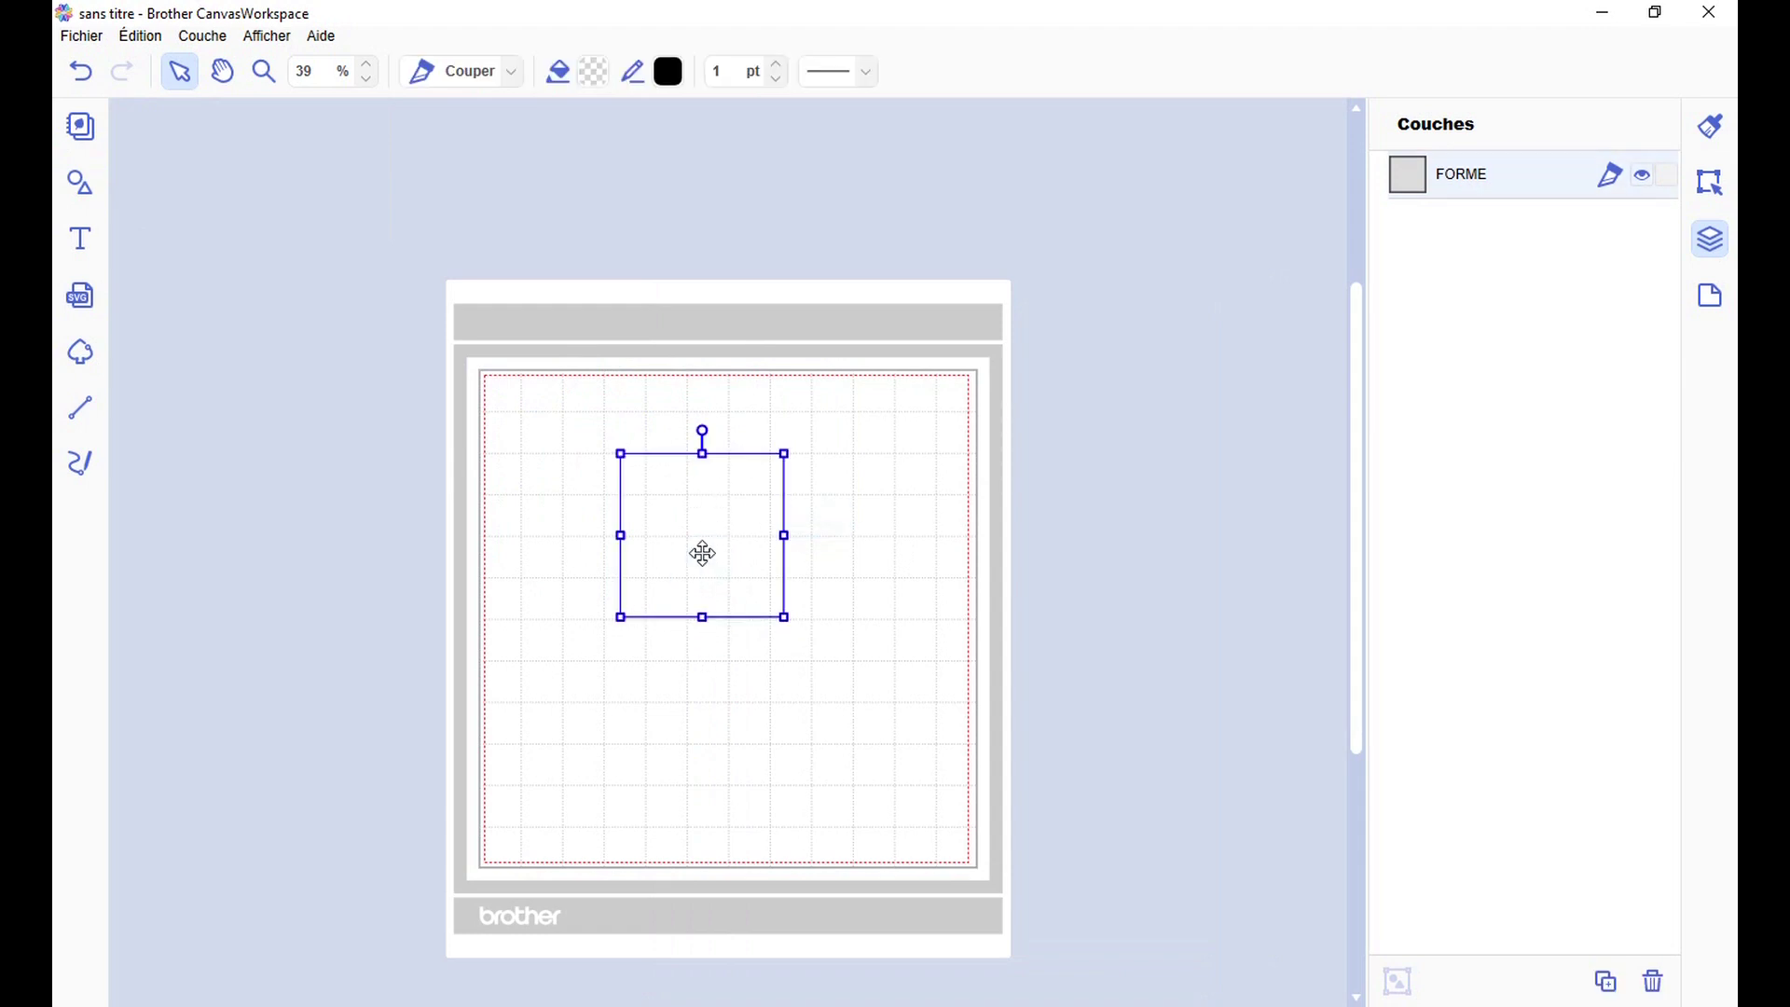
pyautogui.click(706, 549)
pyautogui.click(620, 454)
pyautogui.click(784, 454)
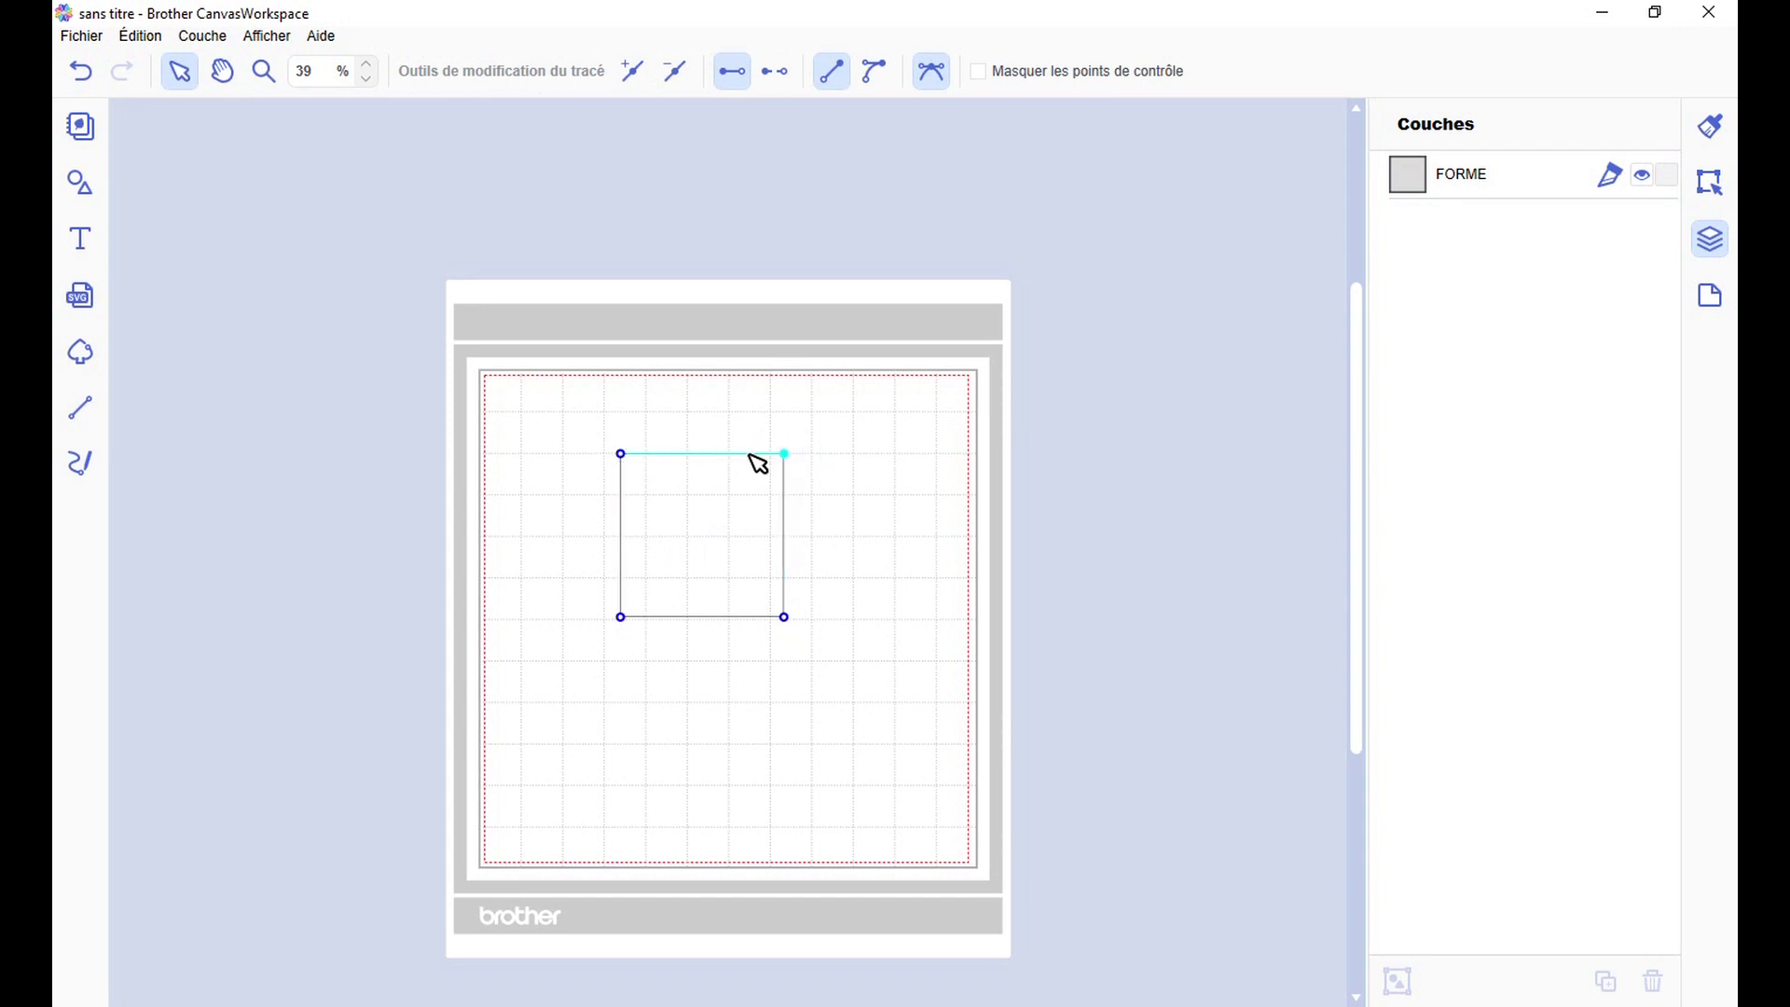
pyautogui.click(632, 71)
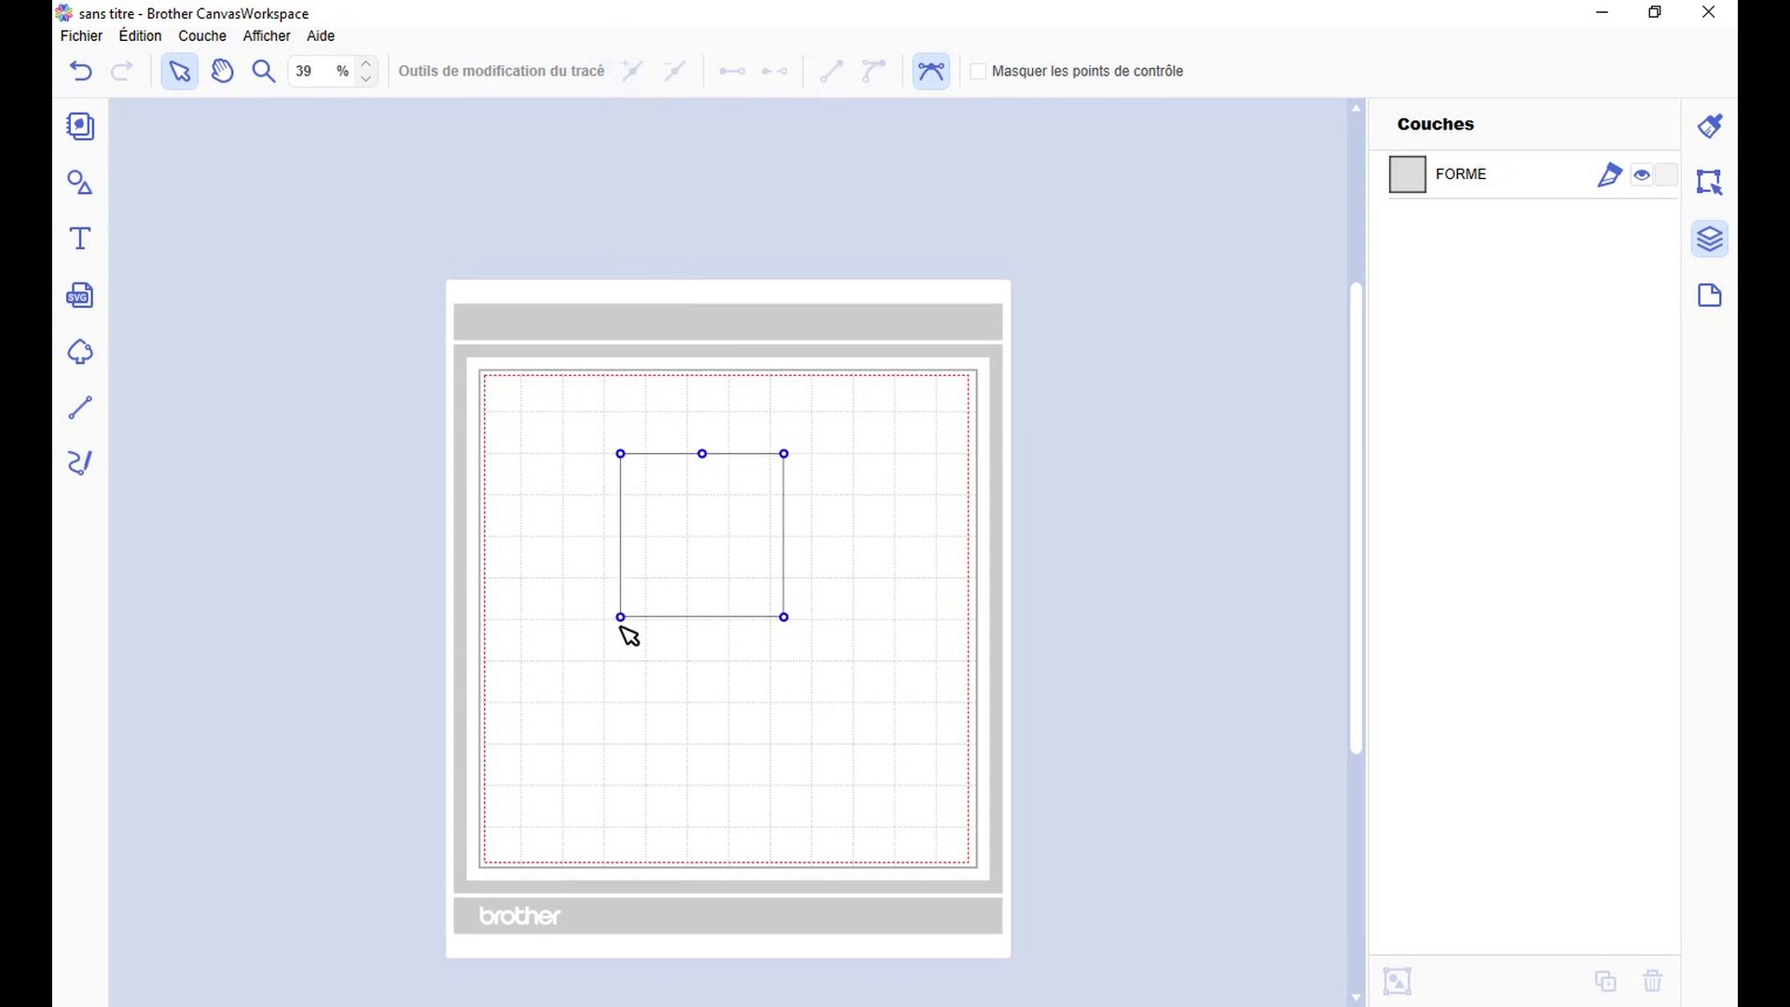
pyautogui.click(620, 617)
pyautogui.click(632, 71)
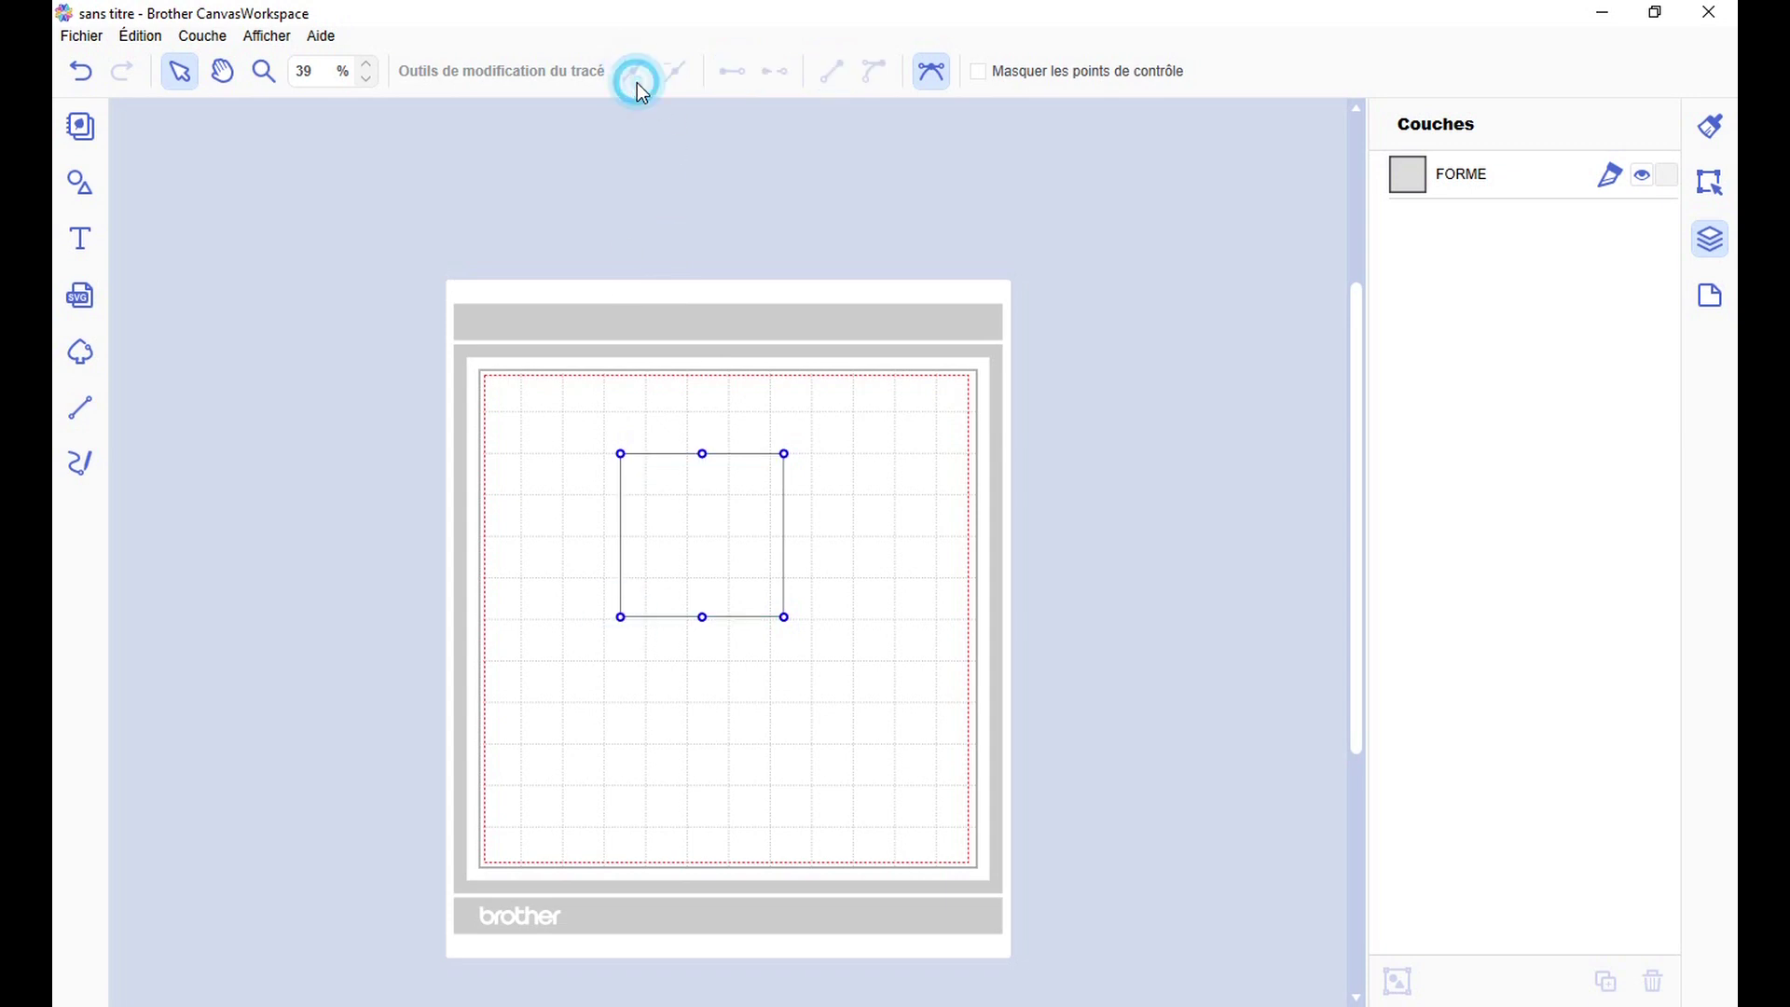
pyautogui.click(893, 604)
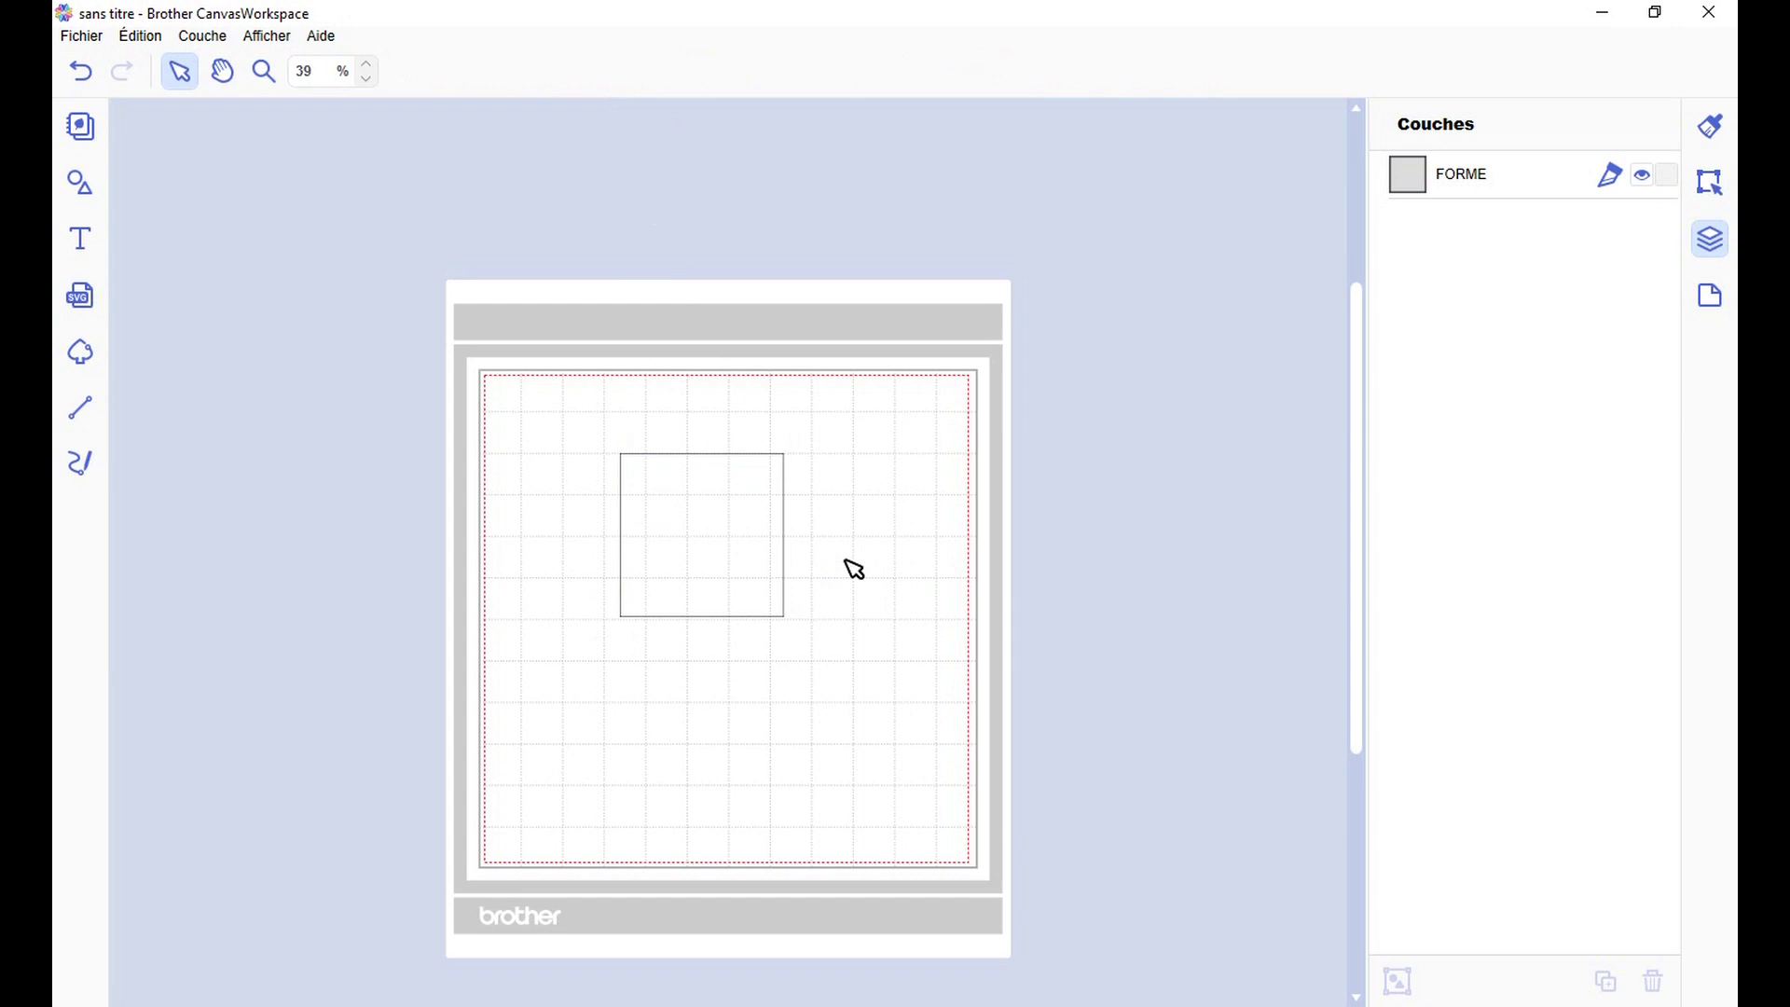
# Step: Draw a vertical line joining the midpoints of the square's top and bottom edges
pyautogui.click(80, 407)
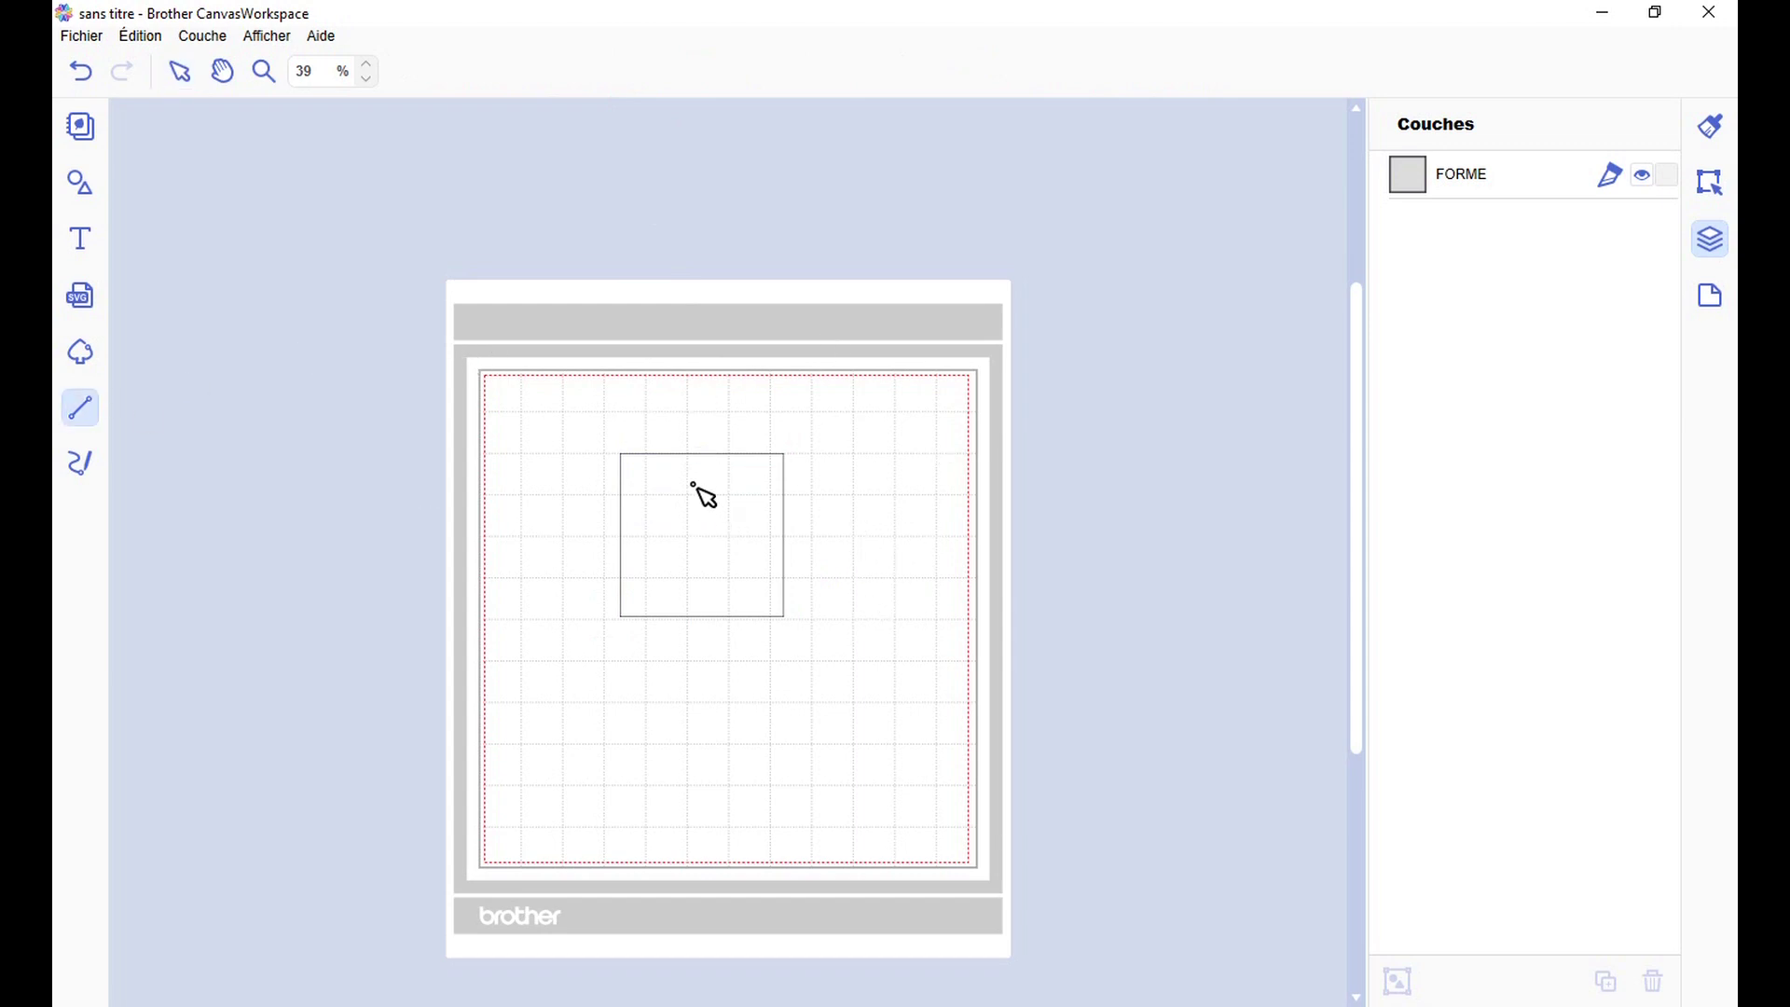
pyautogui.moveTo(702, 454); pyautogui.dragTo(705, 625)
pyautogui.click(898, 631)
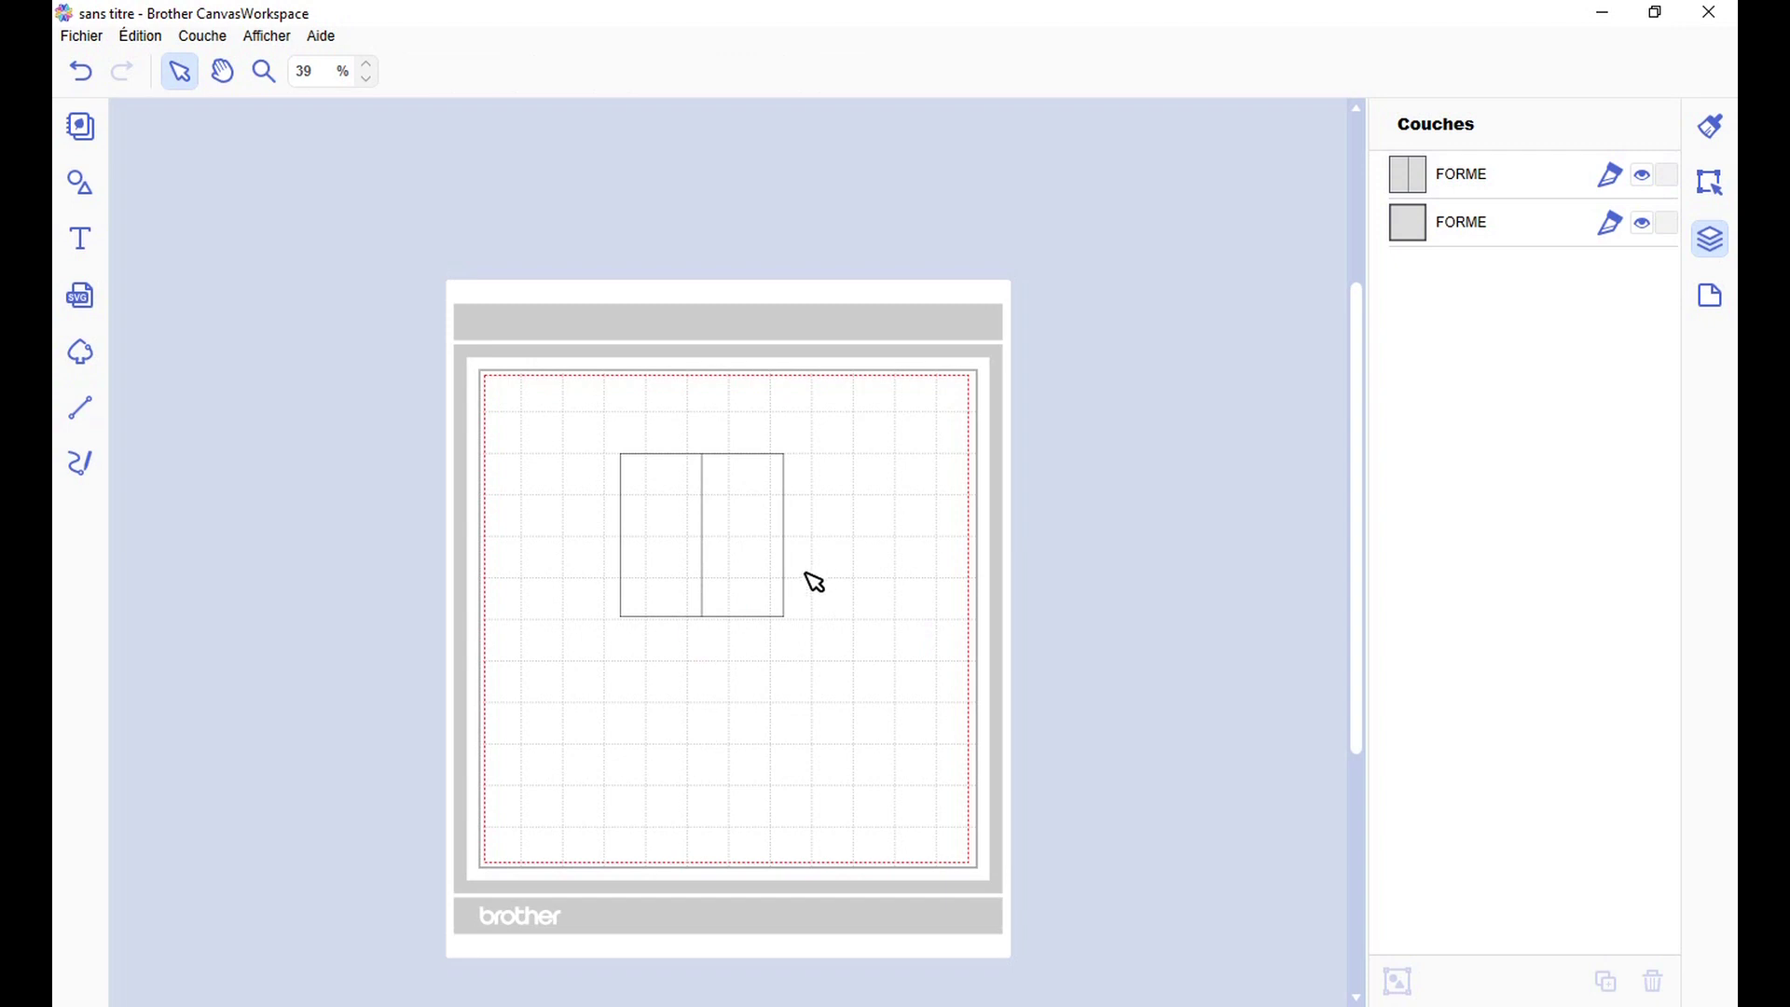
# Step: Edit the square's path and add a point halfway between its top-left corner and the top edge's midpoint
pyautogui.scroll(5, 727, 519)
pyautogui.scroll(1, 605, 509)
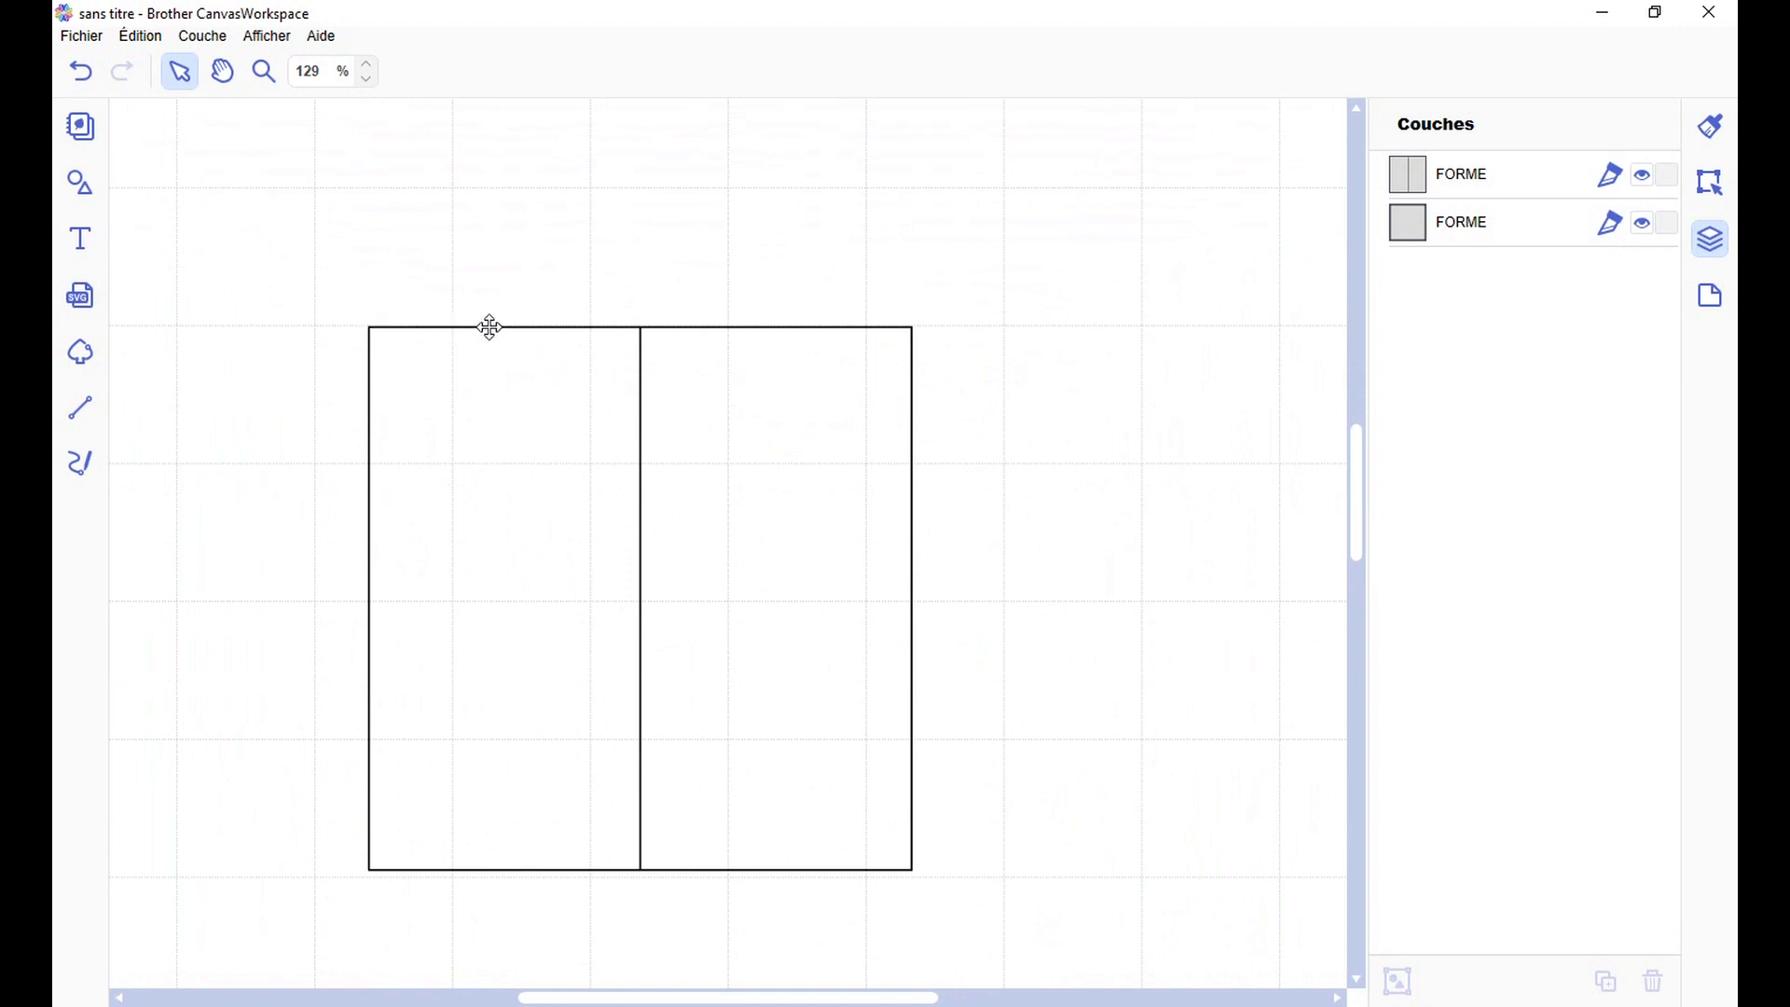
pyautogui.doubleClick(500, 380)
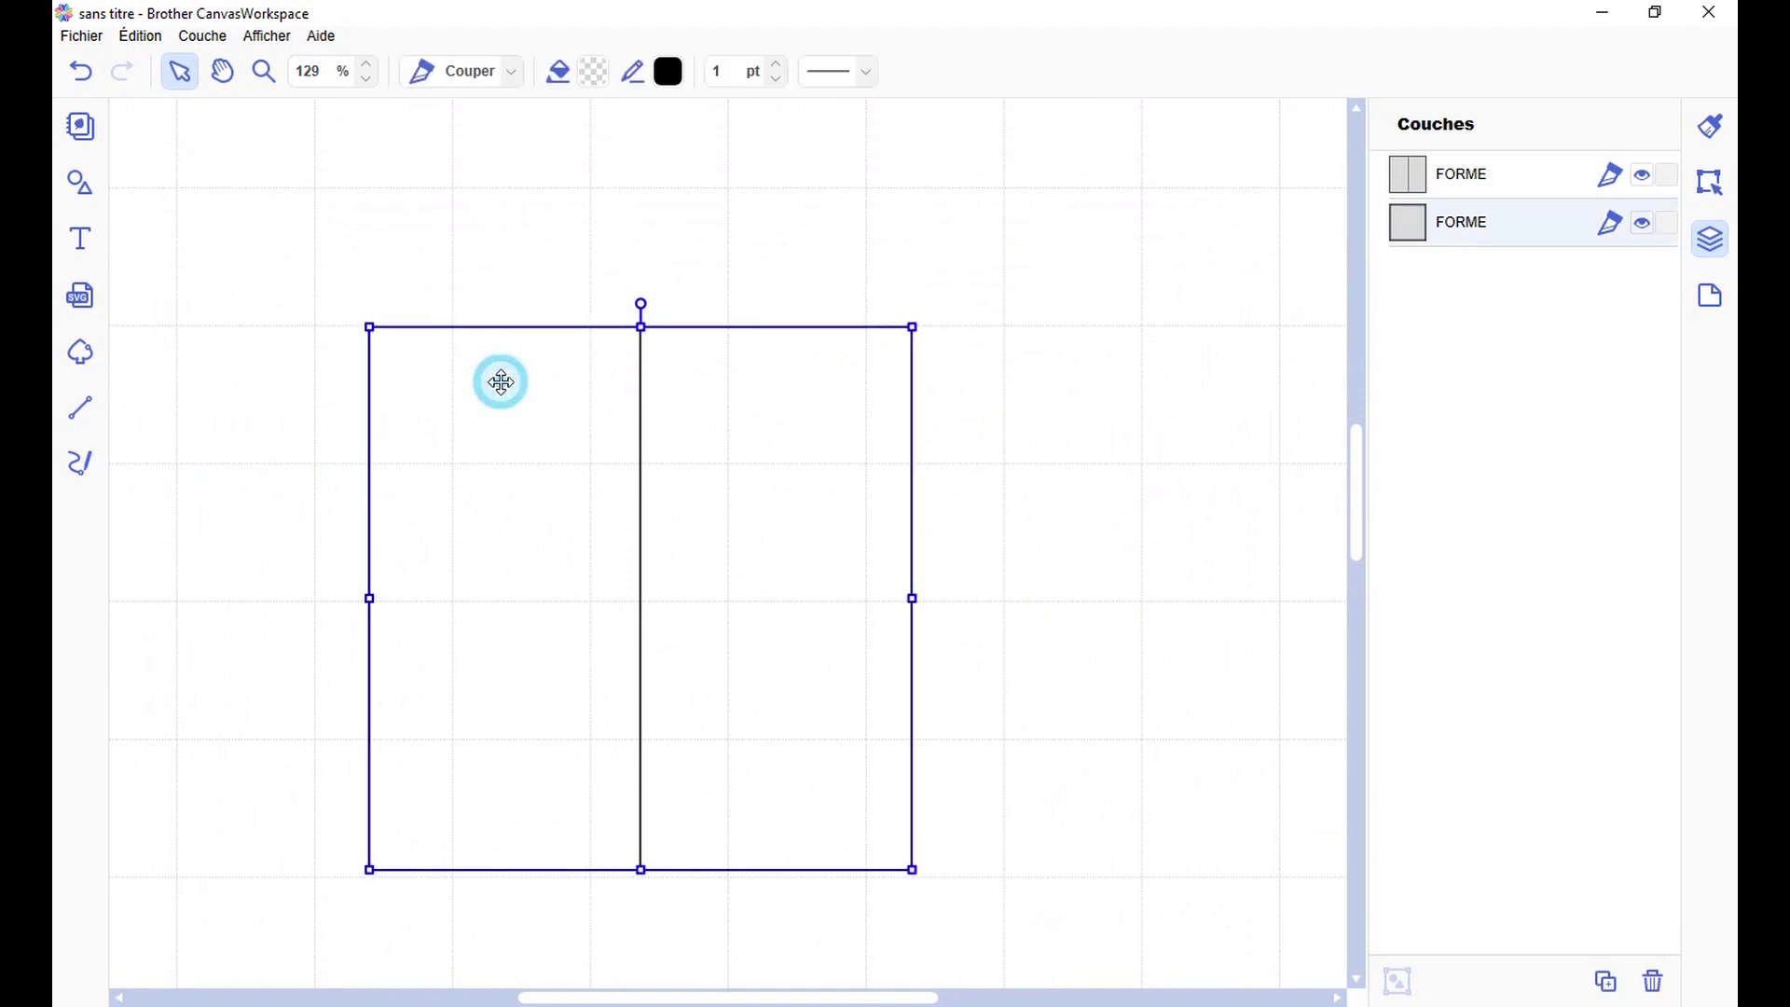
pyautogui.click(641, 326)
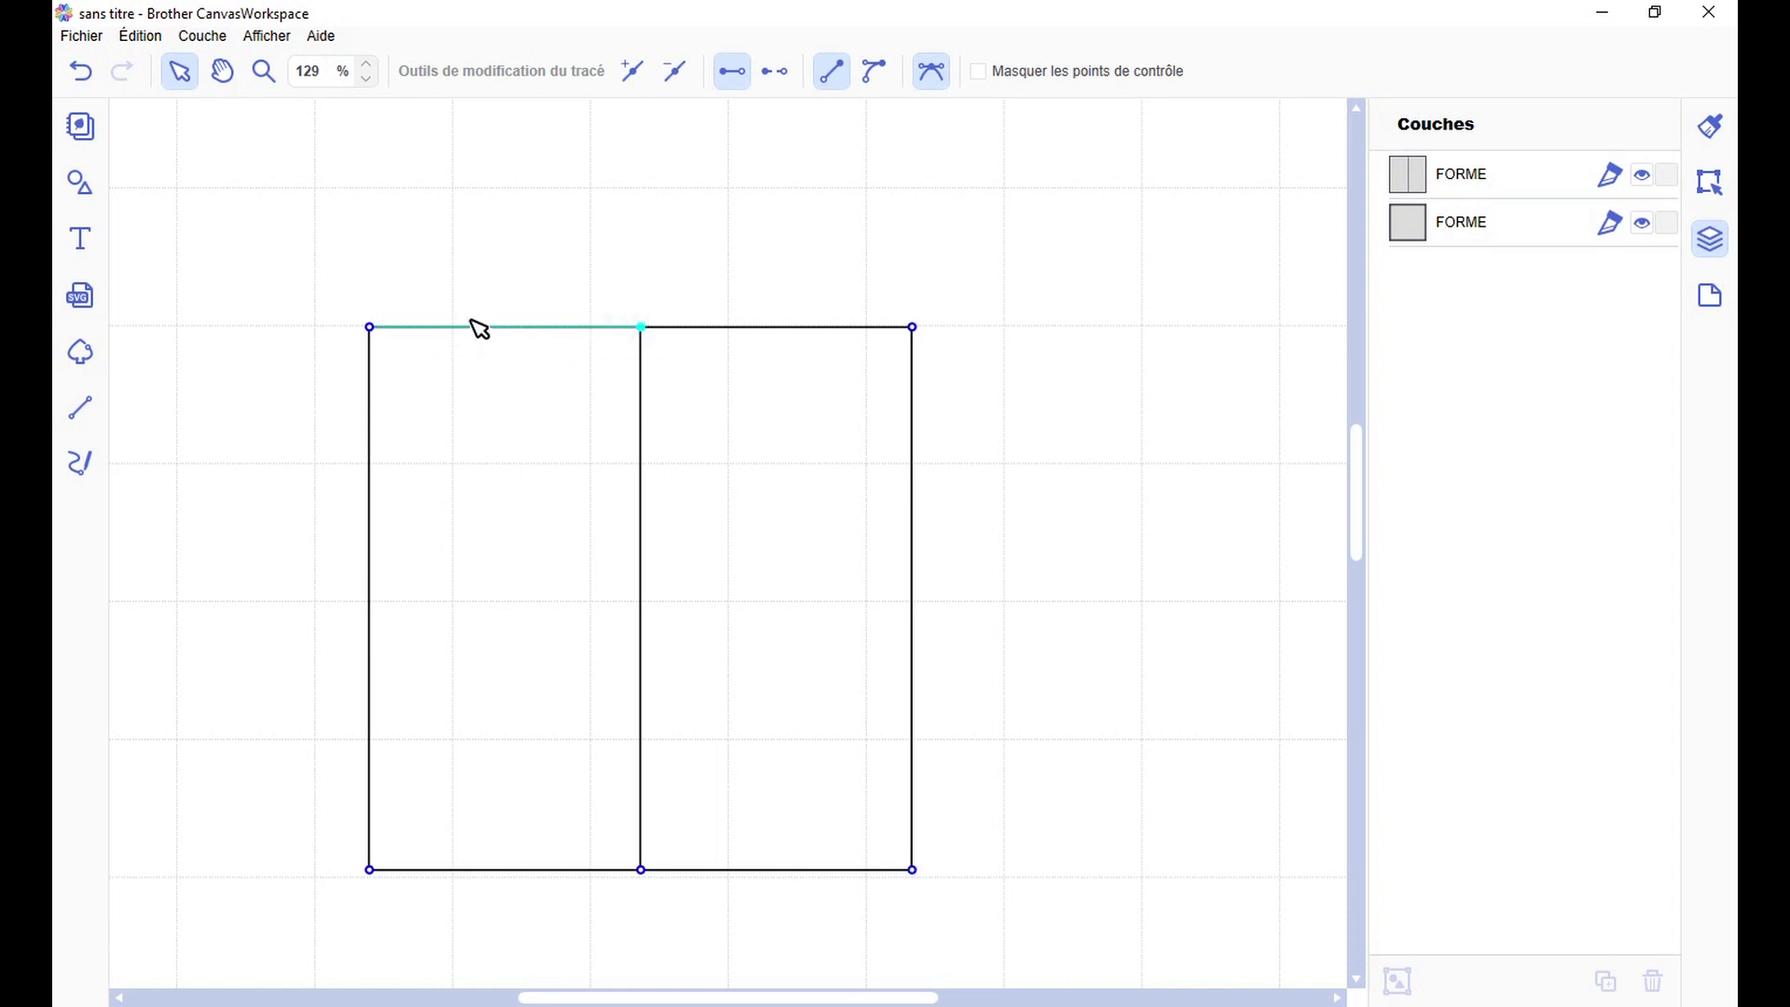
pyautogui.click(487, 280)
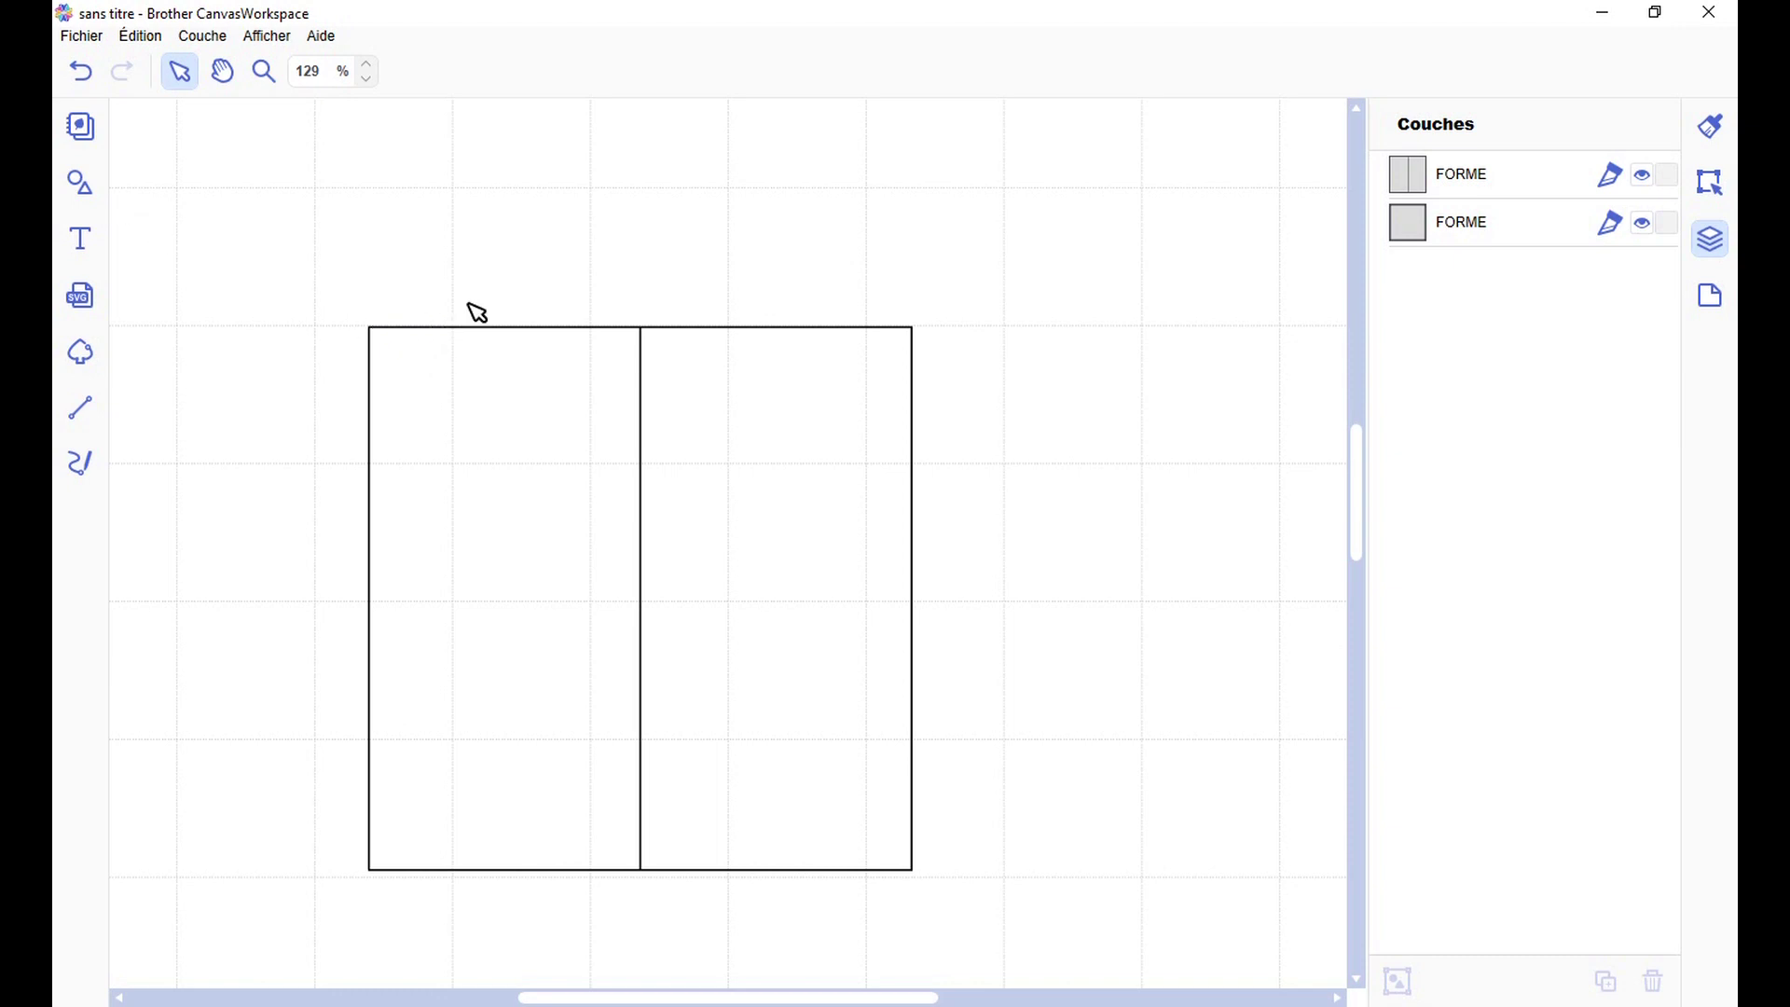
pyautogui.click(386, 327)
pyautogui.click(370, 329)
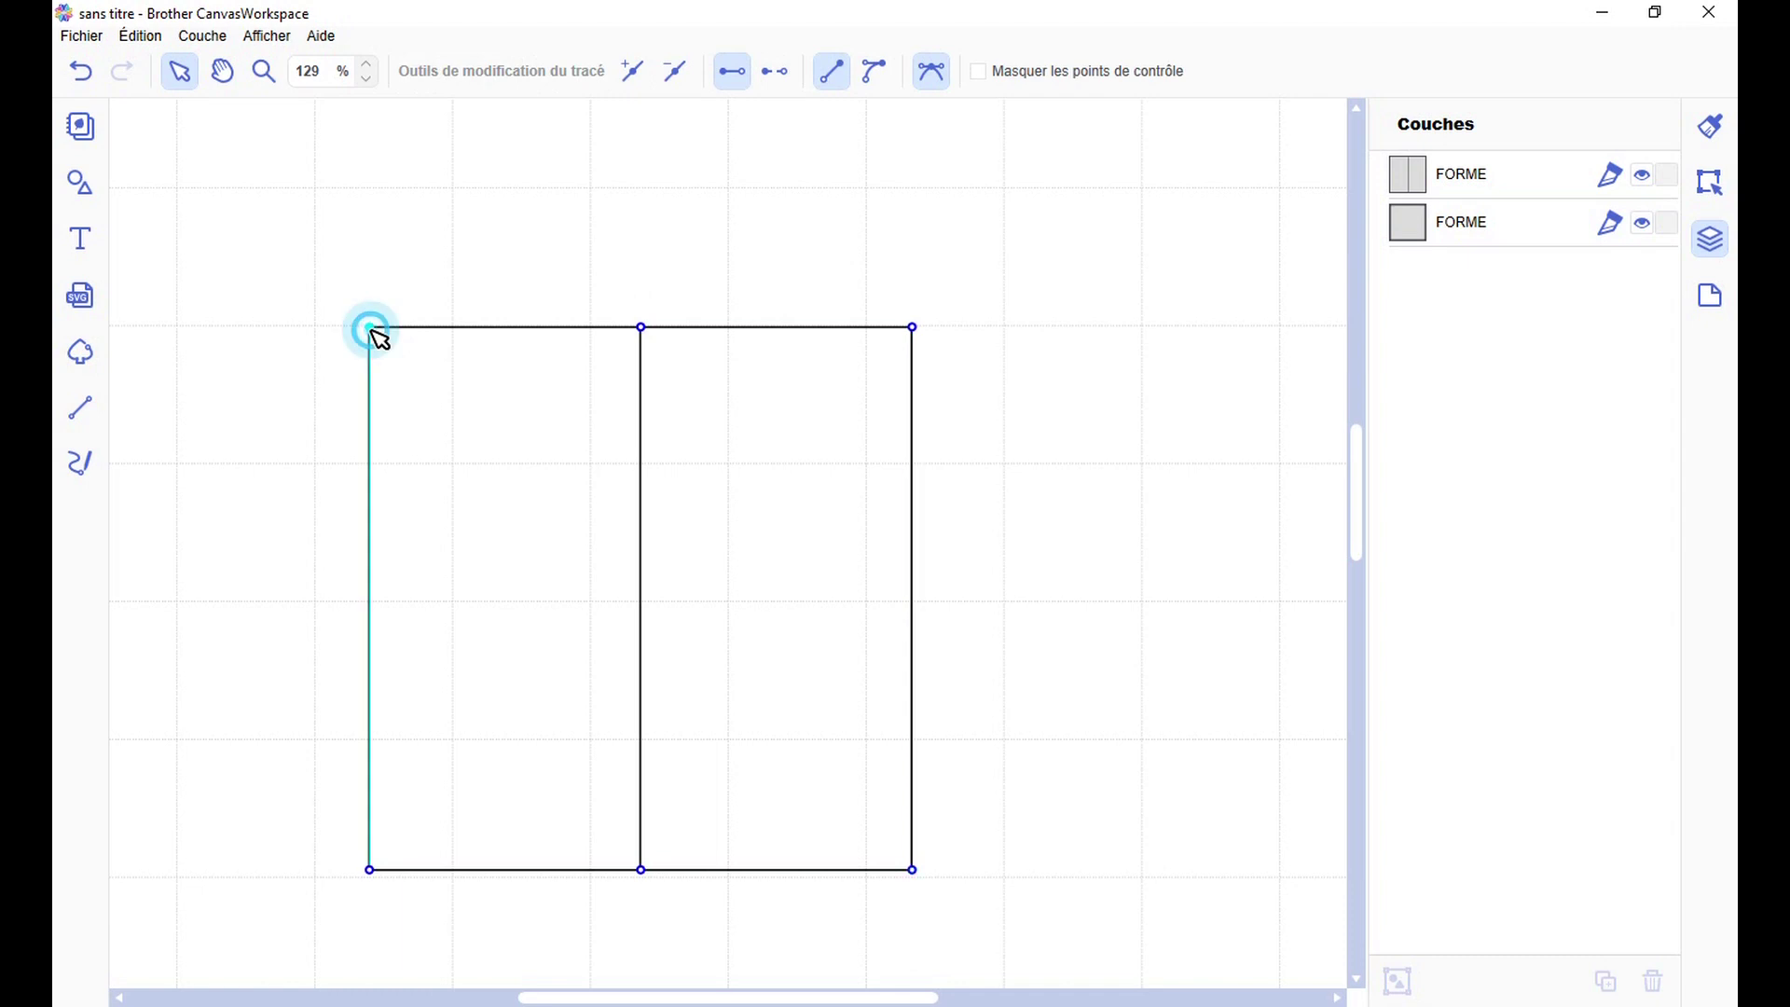
pyautogui.click(642, 328)
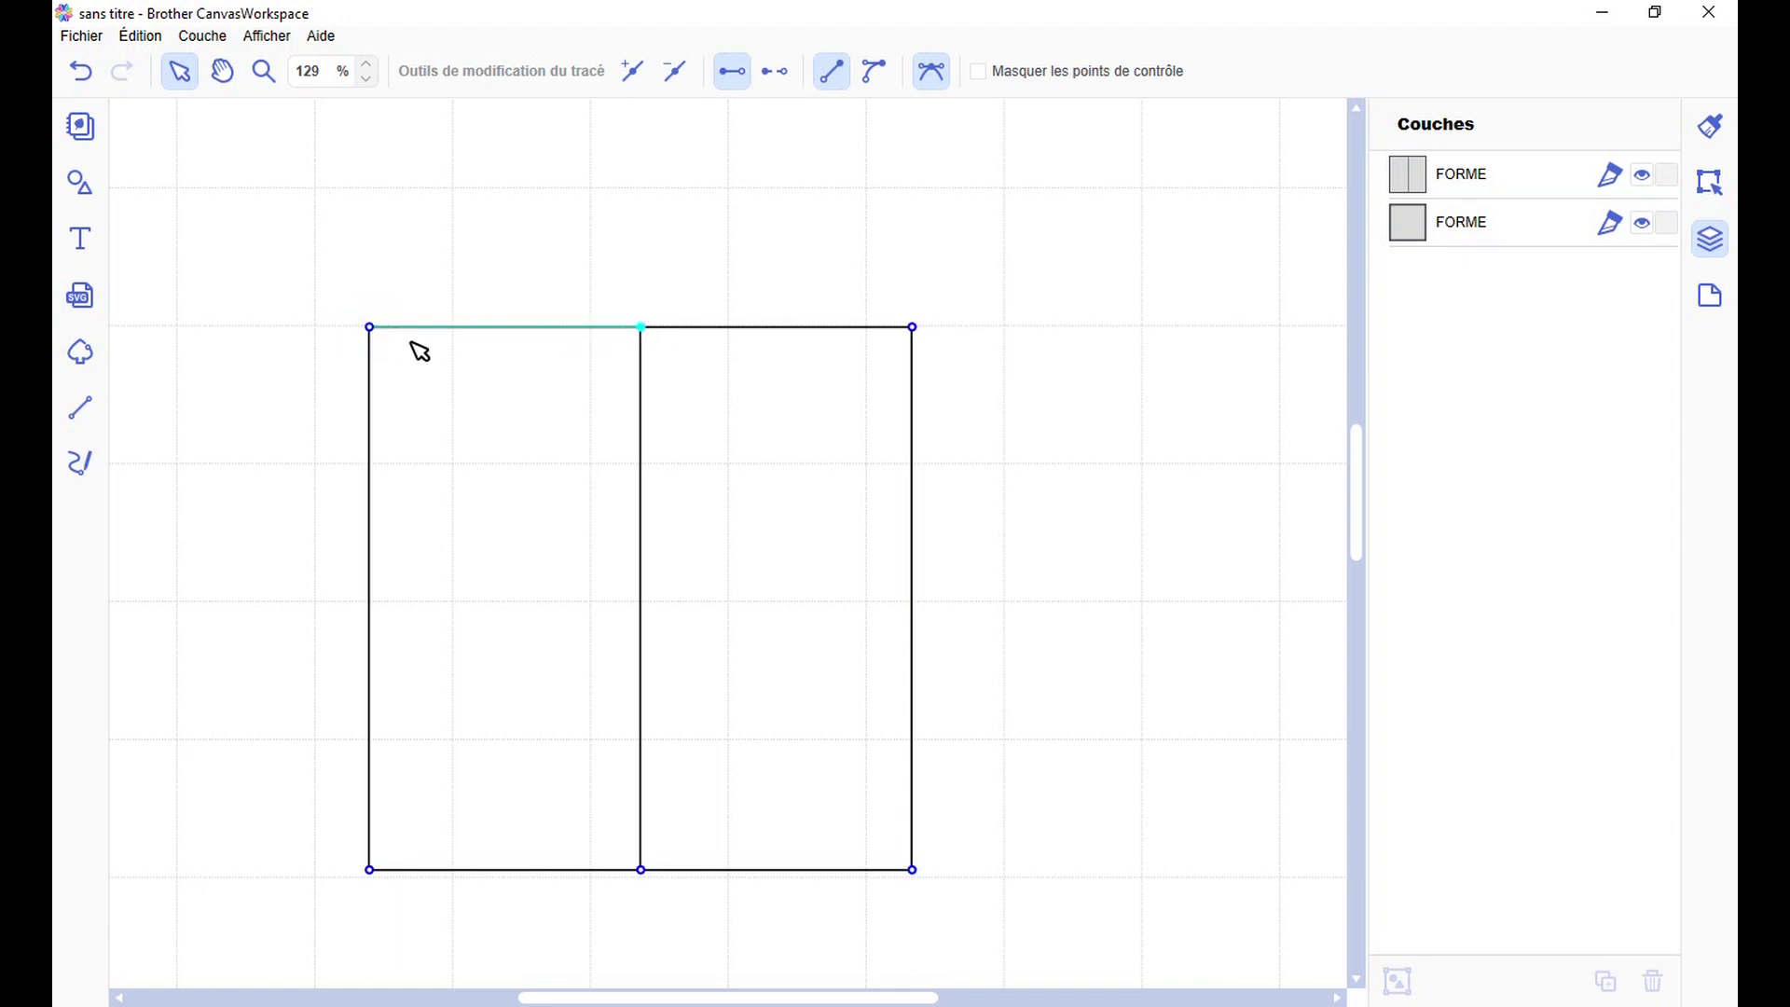
pyautogui.click(632, 74)
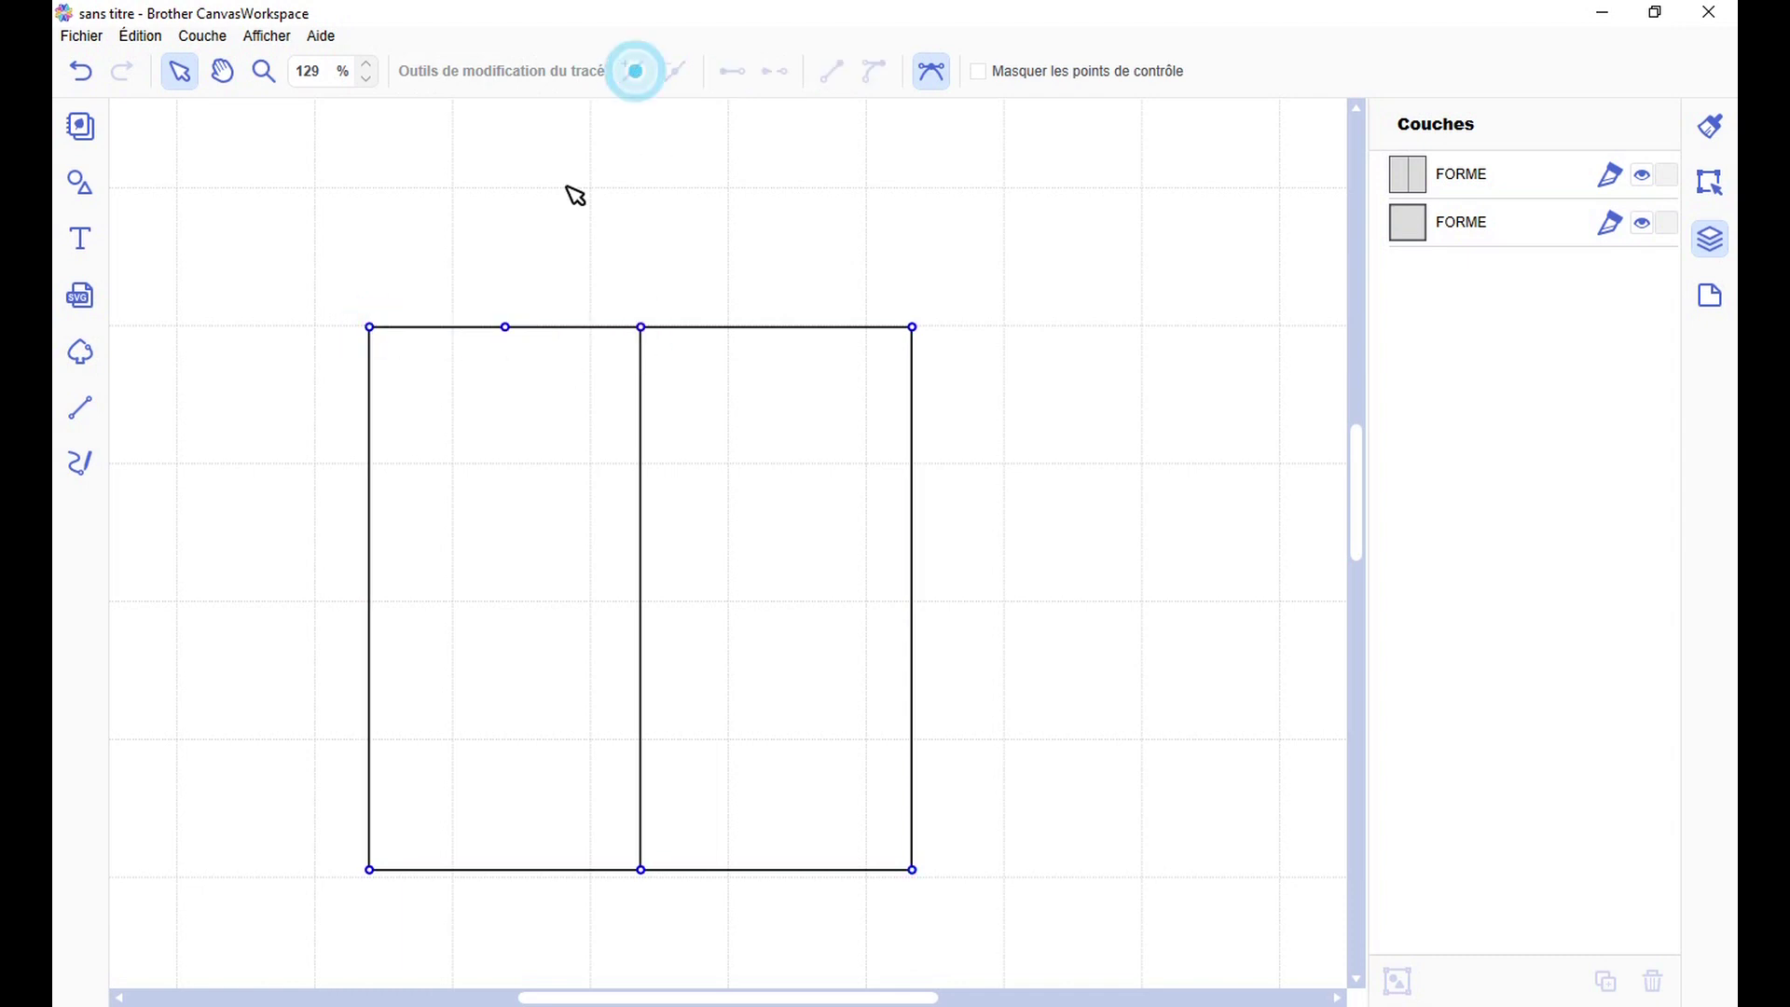
# Step: Add another path point halfway between the square's top-left corner and the nearest point on its top edge
pyautogui.click(503, 326)
pyautogui.click(496, 327)
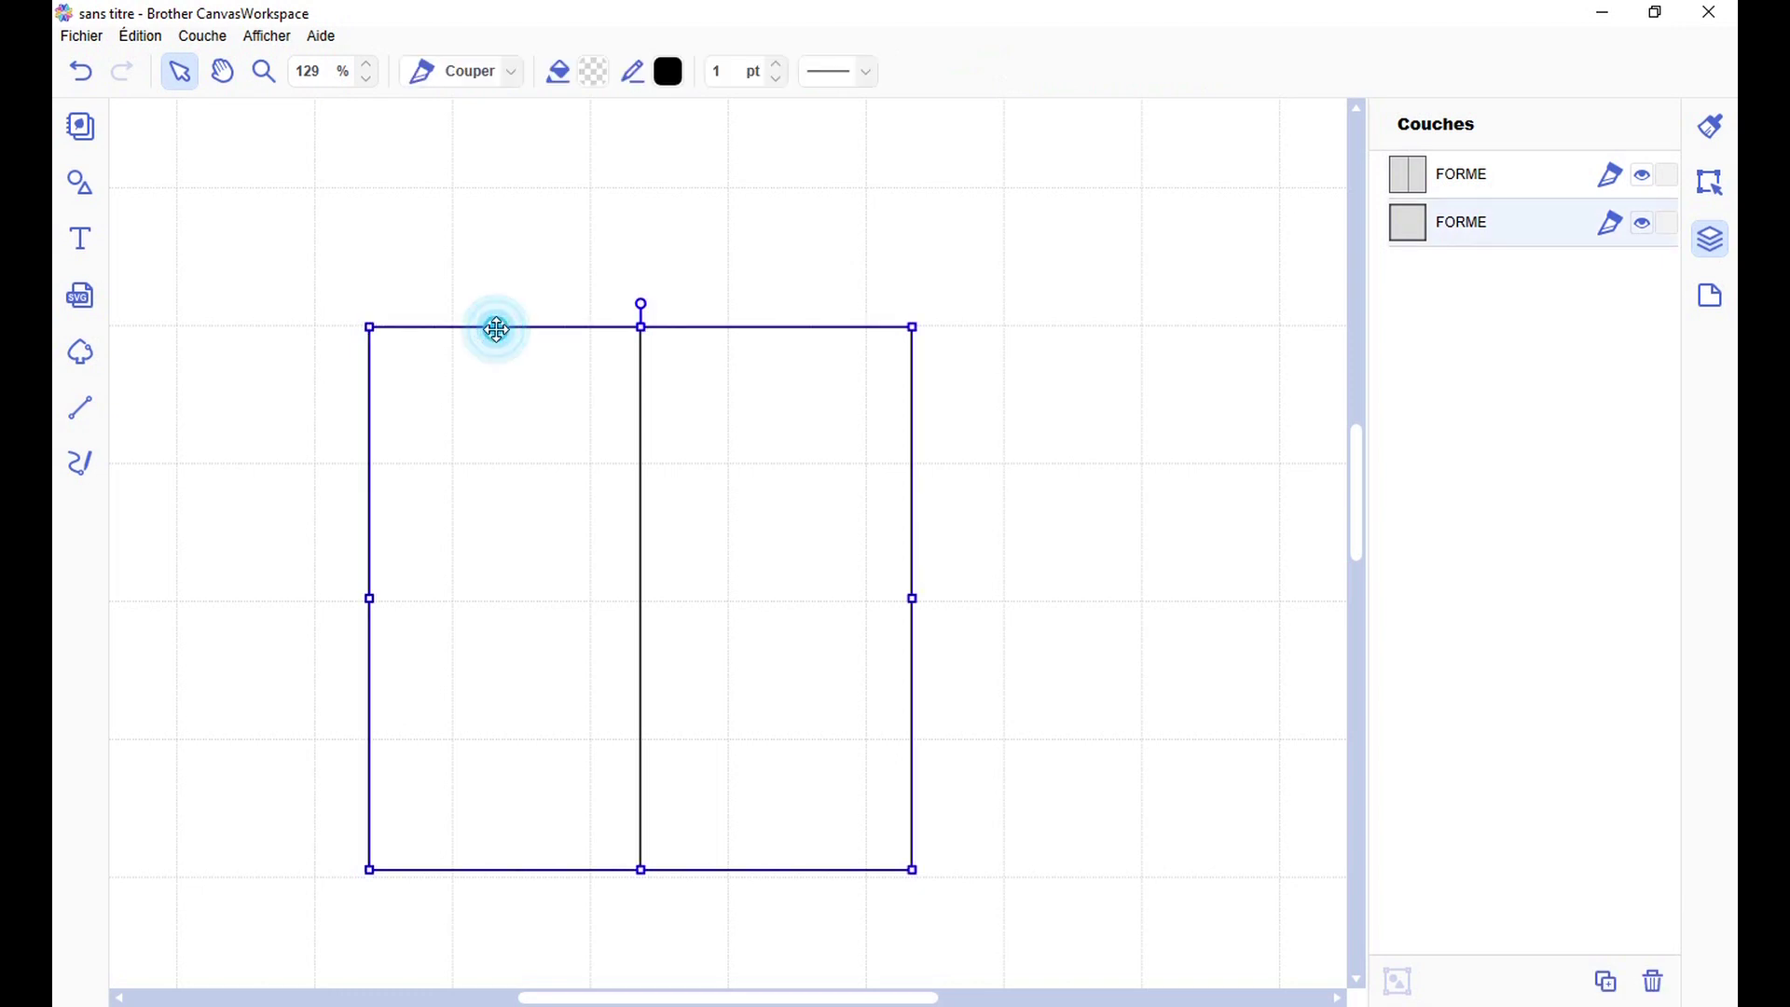
pyautogui.click(508, 331)
pyautogui.click(504, 326)
pyautogui.click(644, 75)
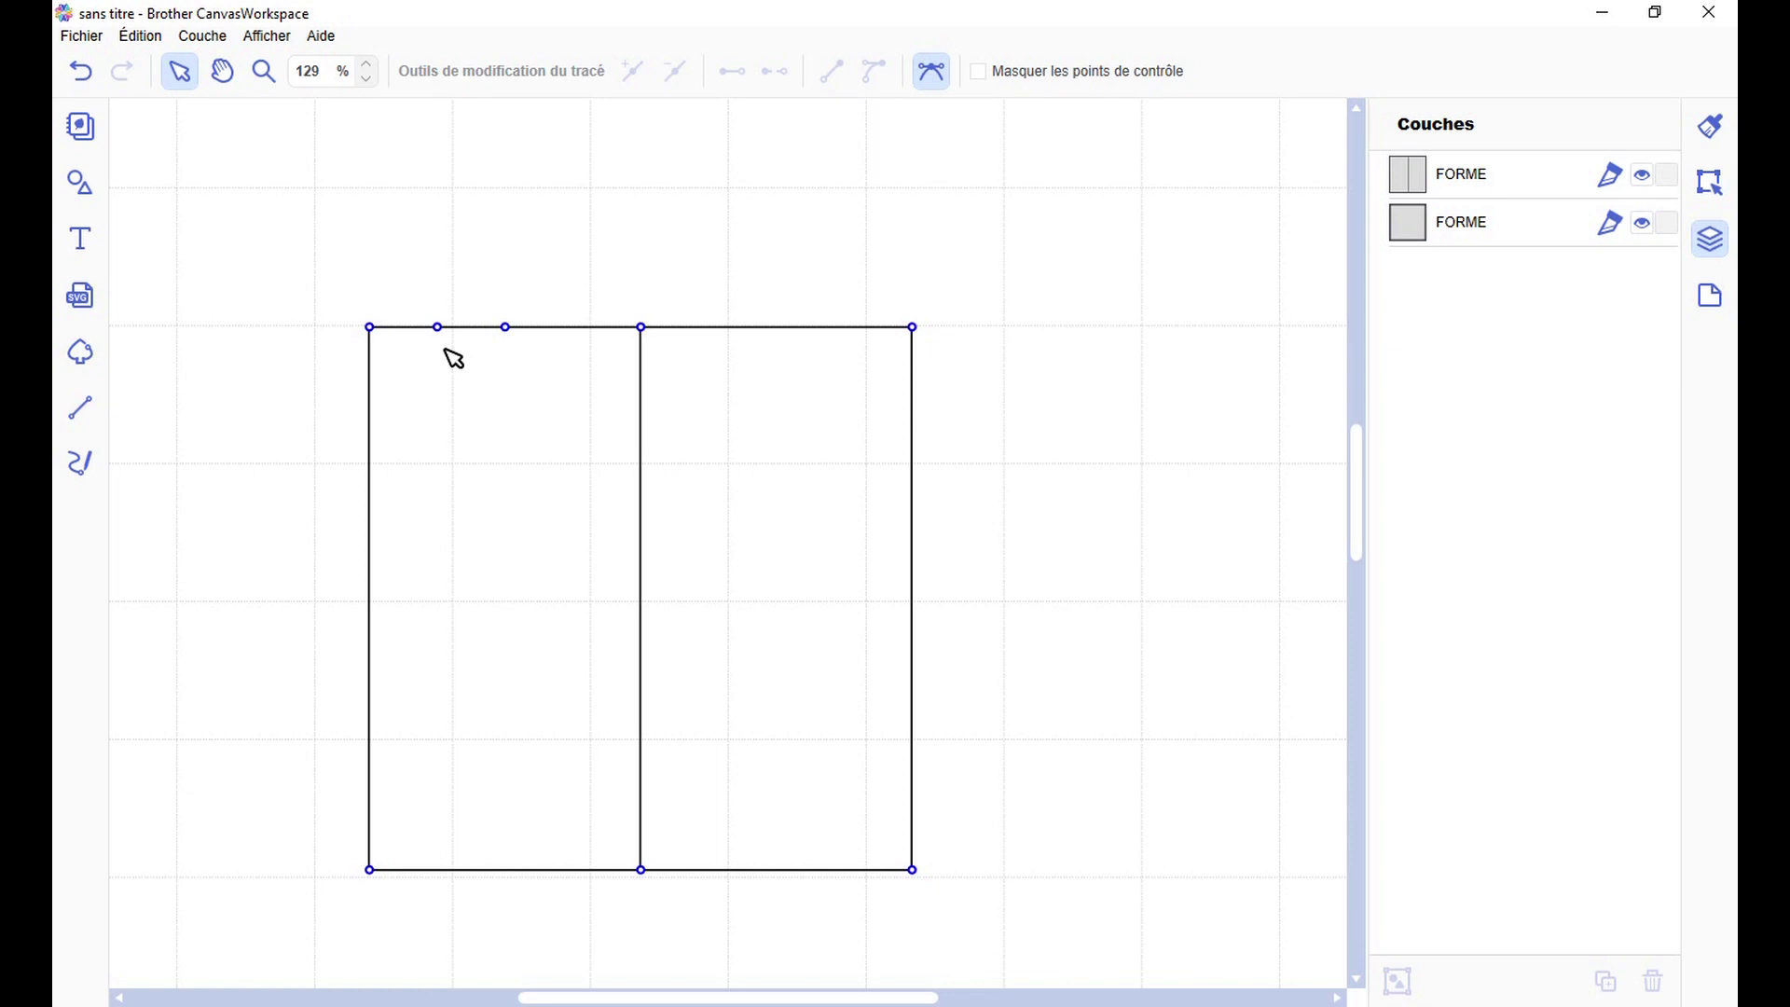
pyautogui.click(538, 266)
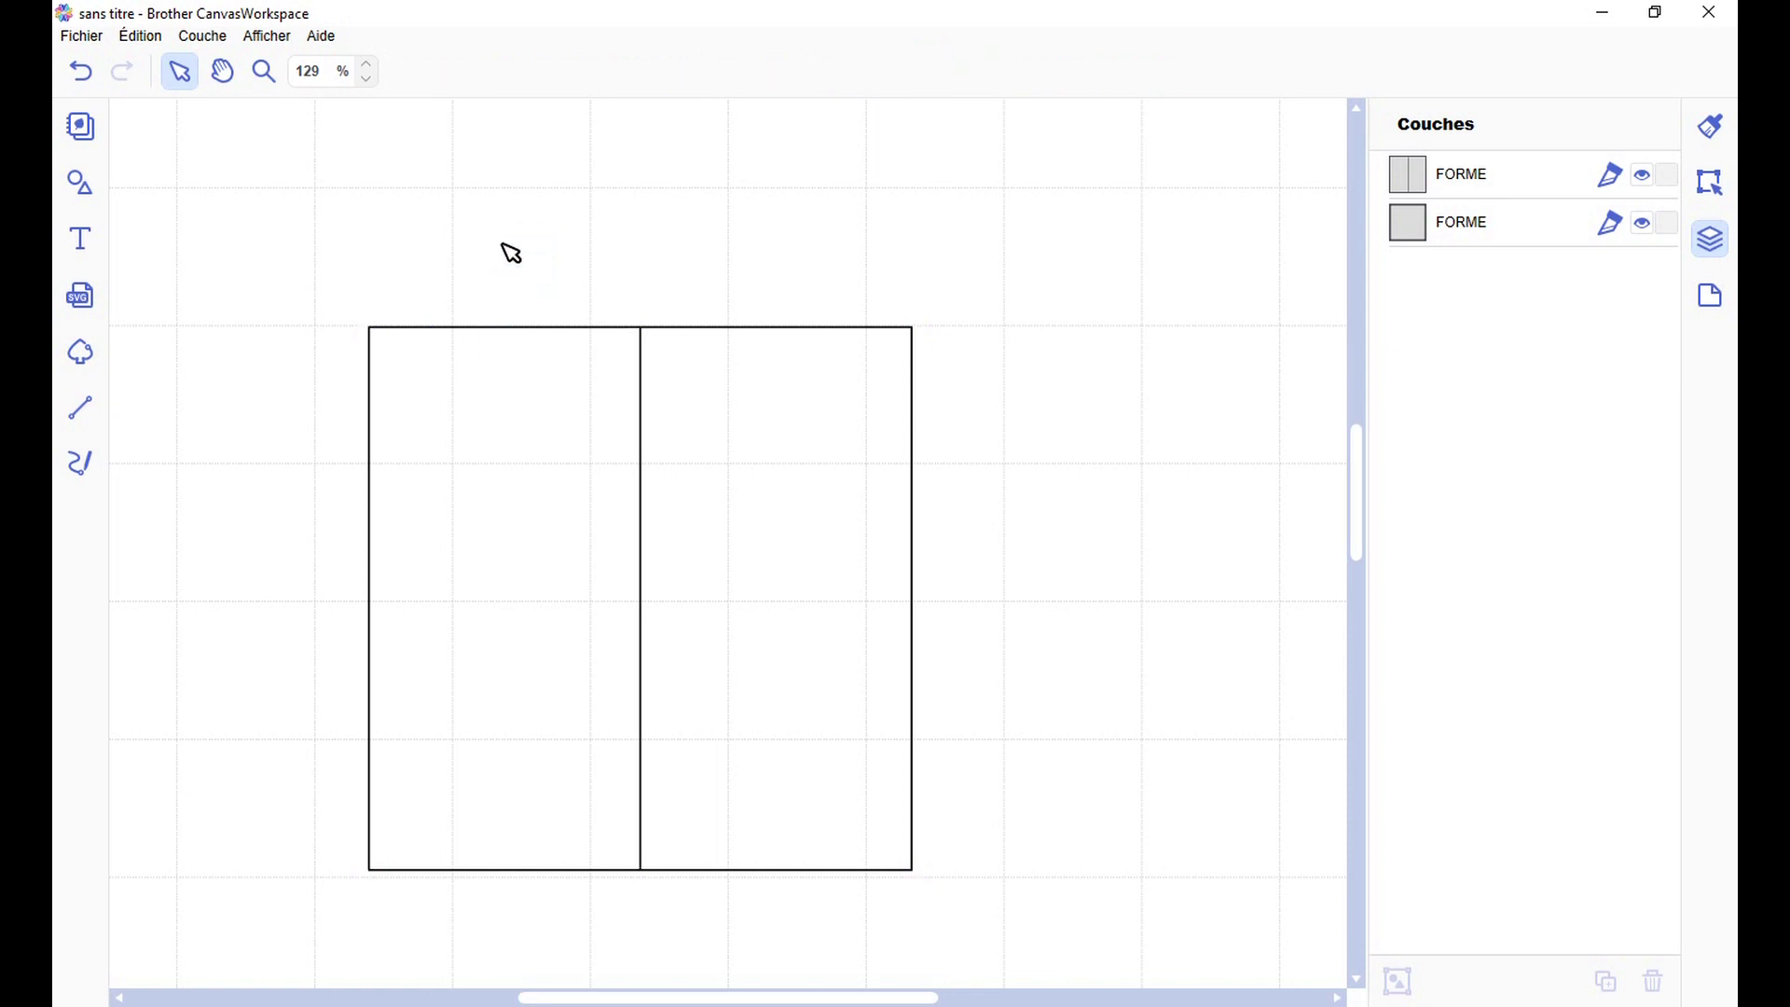
# Step: Draw a straight horizontal line about 96 mm long just above the square
pyautogui.scroll(-2, 492, 250)
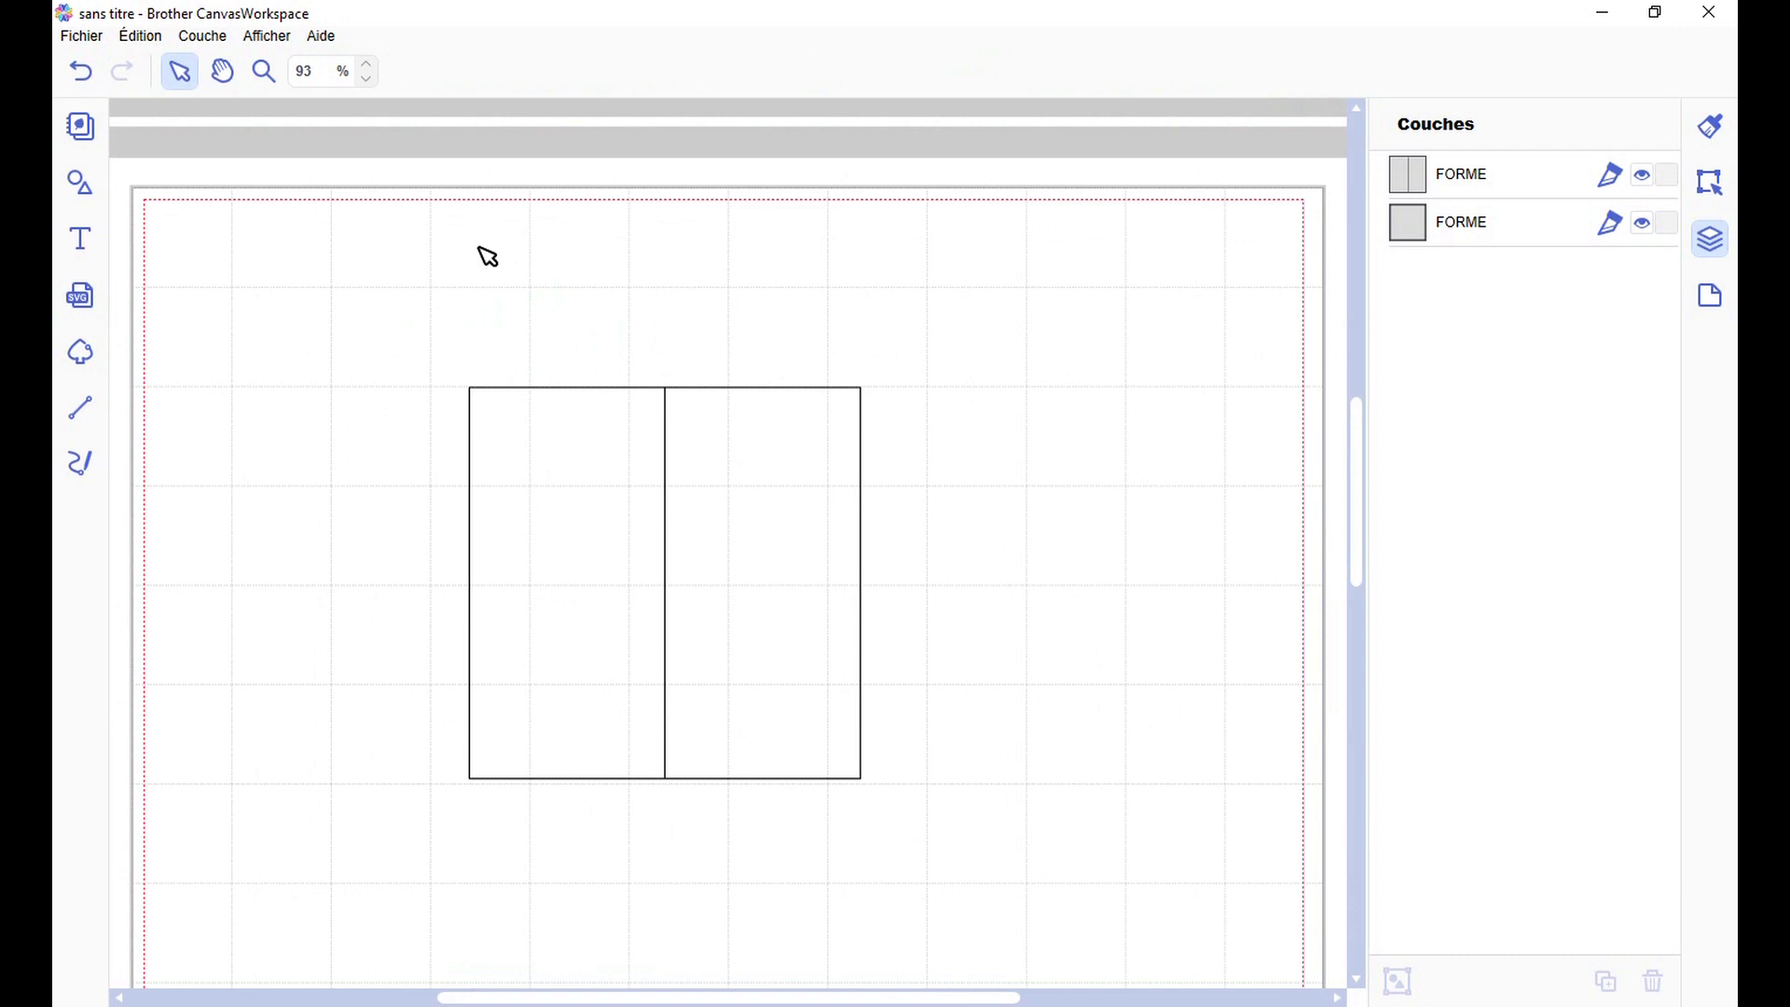
pyautogui.scroll(-1, 485, 259)
pyautogui.scroll(-1, 483, 262)
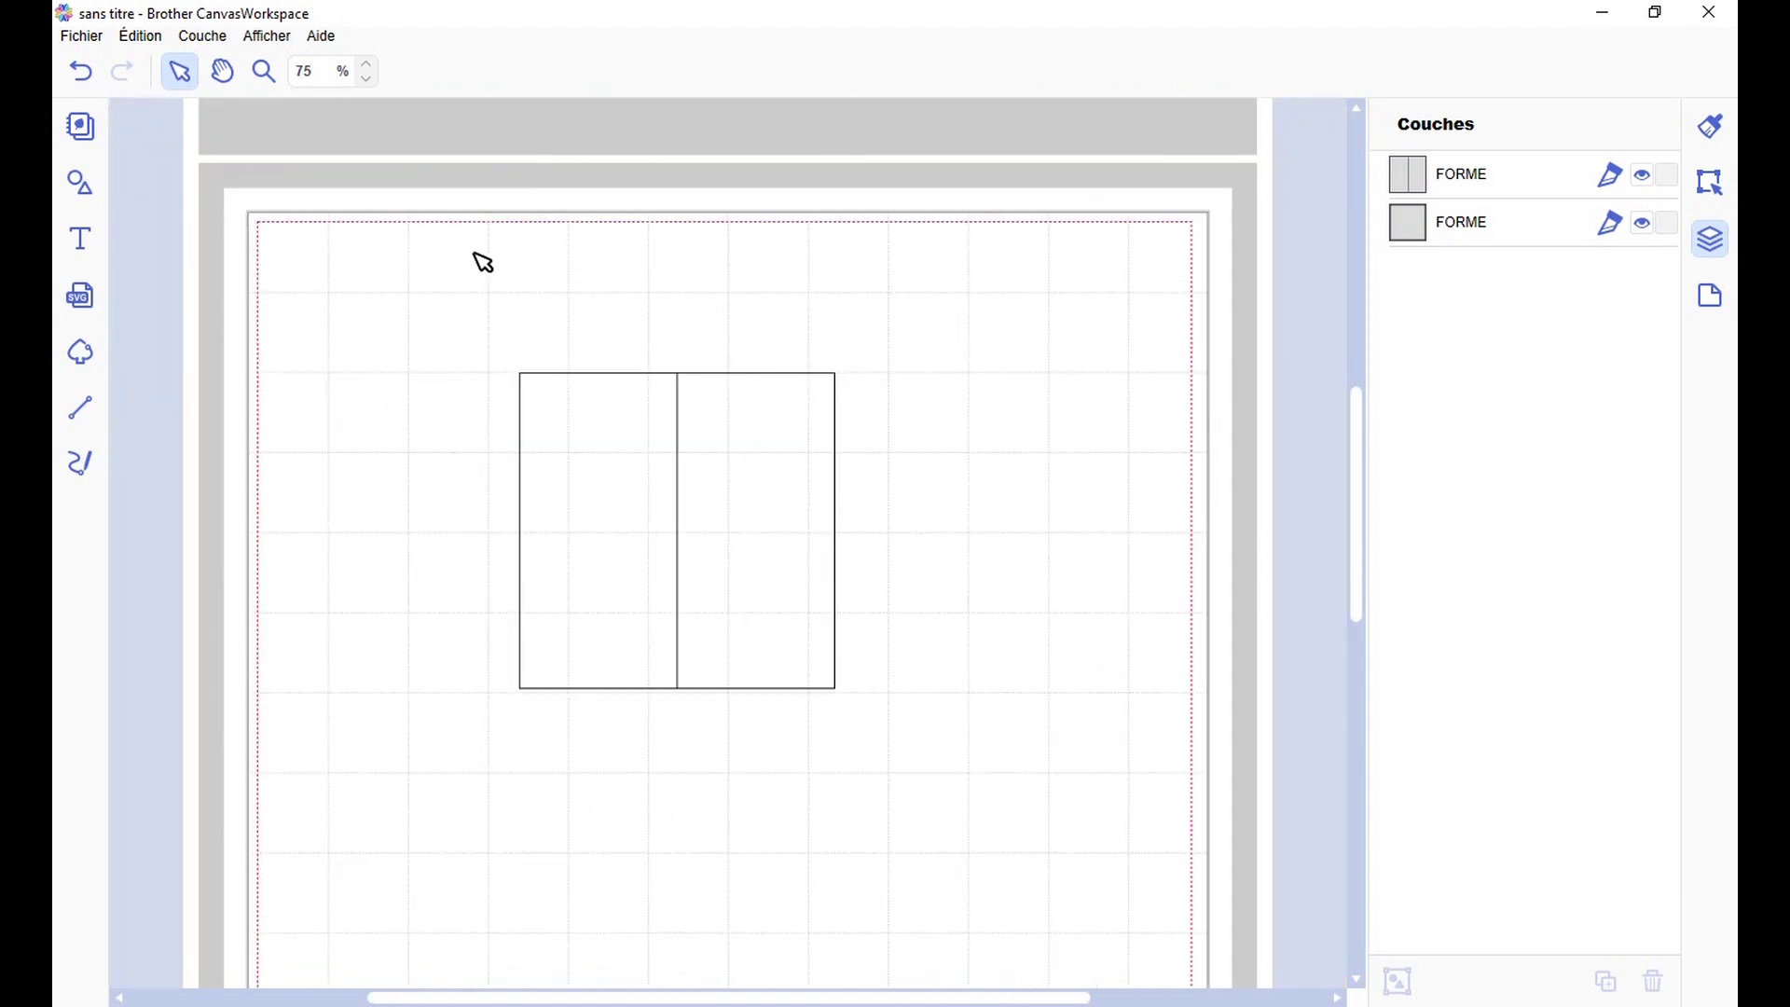
pyautogui.press('l')
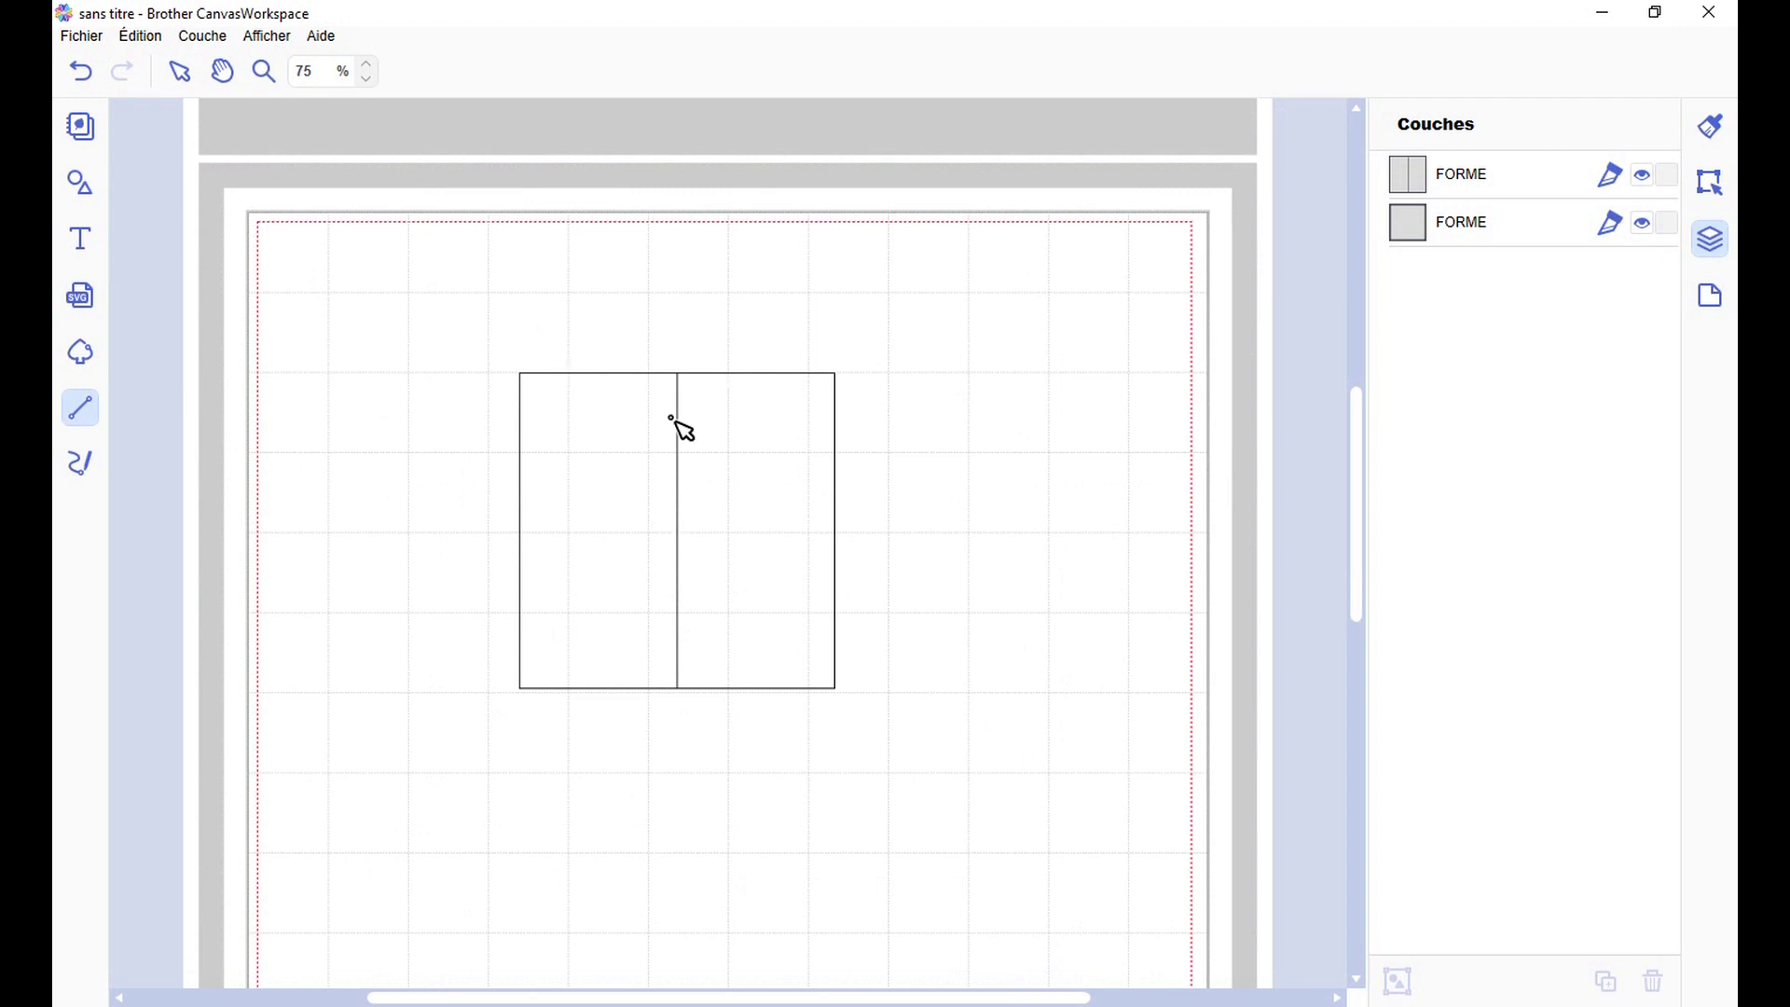
pyautogui.click(517, 299)
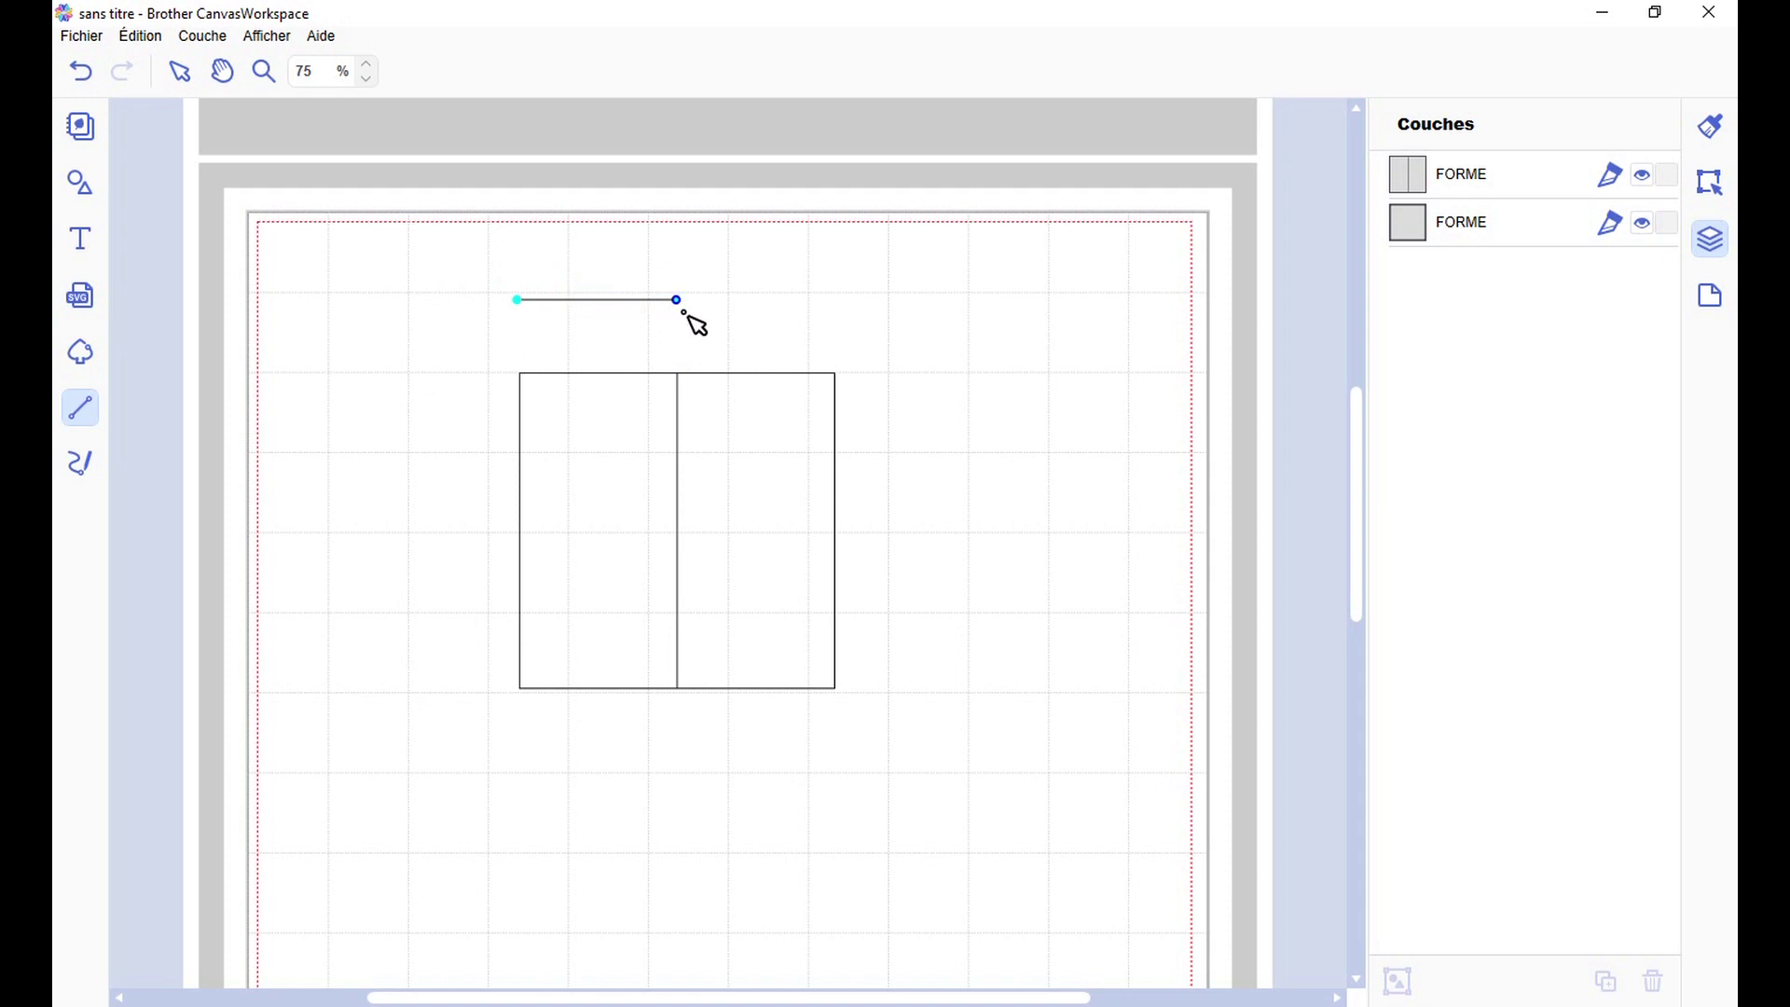
pyautogui.click(824, 308)
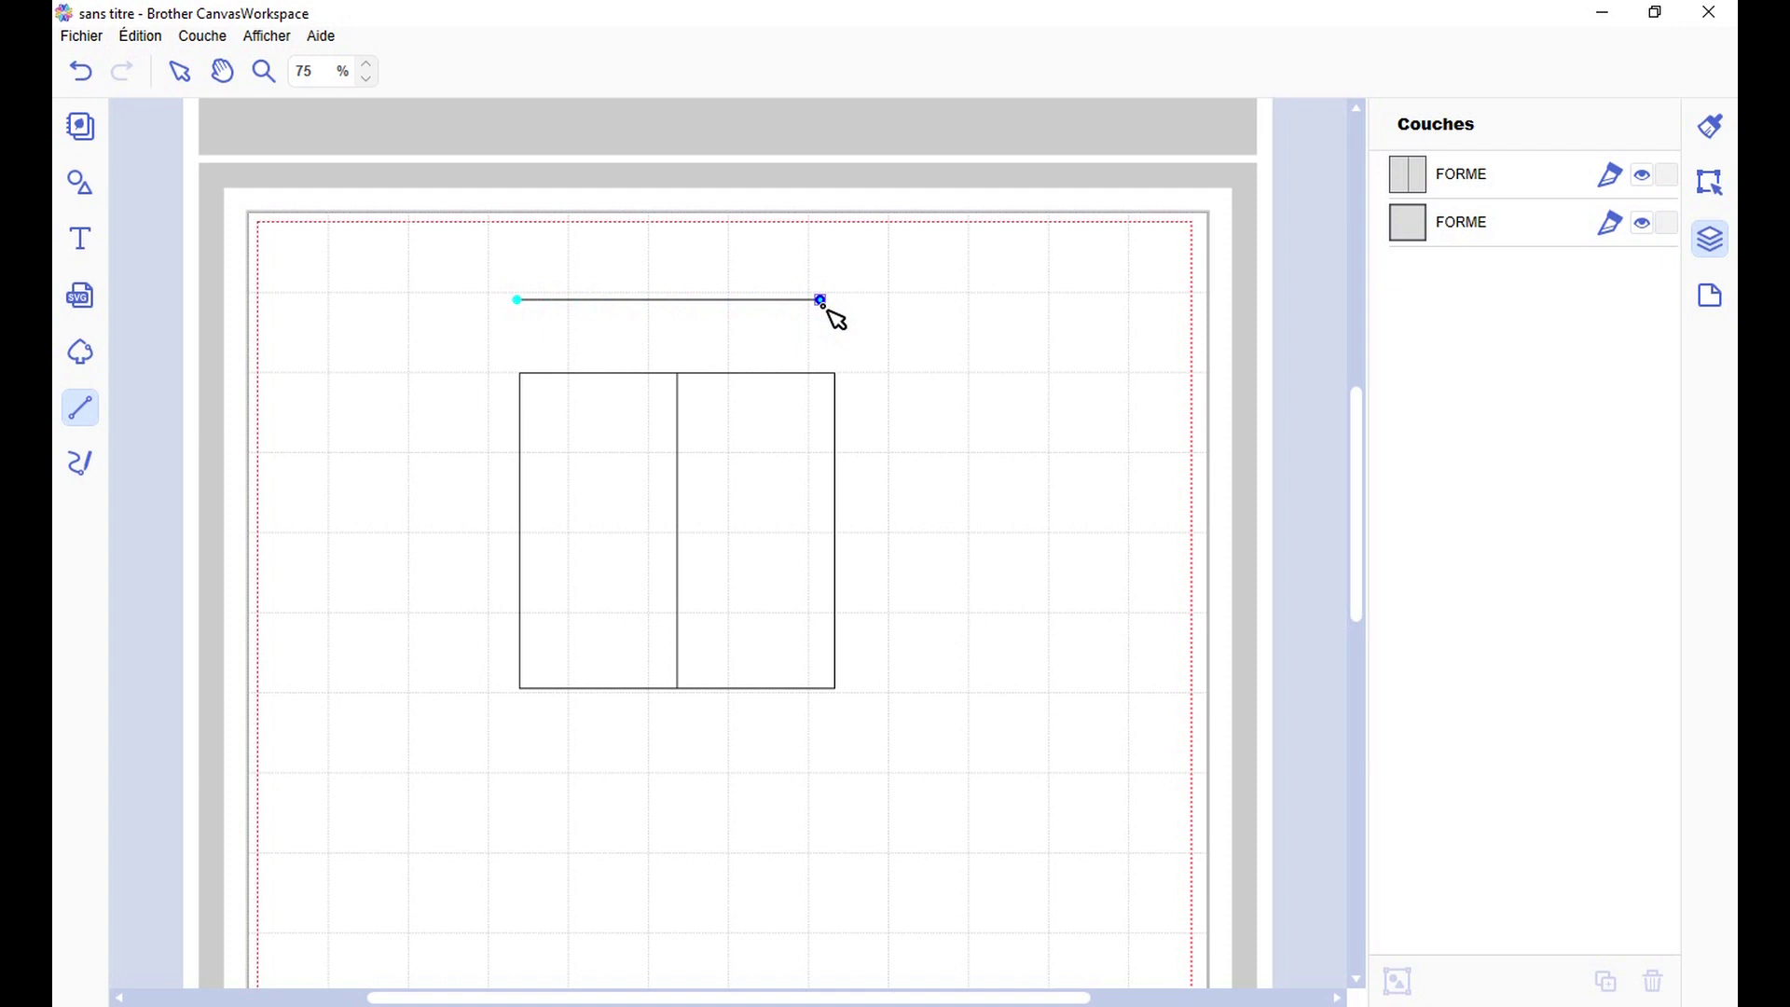
pyautogui.click(822, 306)
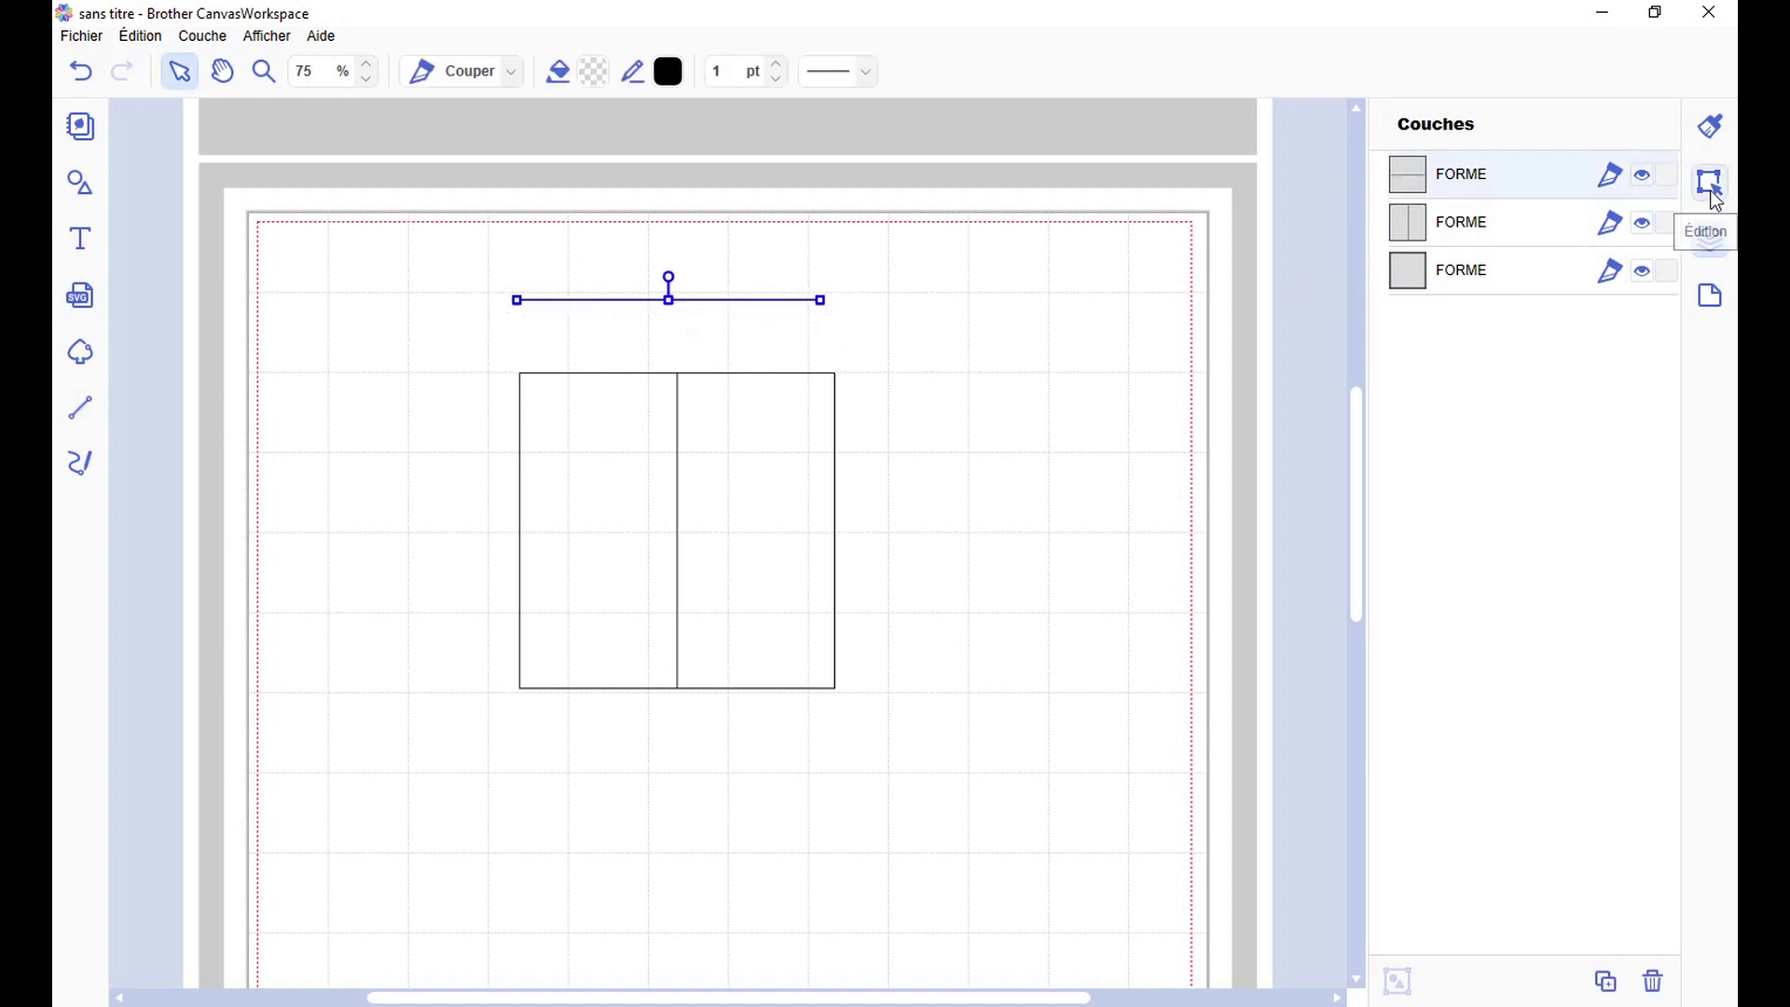
# Step: Move the square a little to the right on the mat and delete the vertical line
pyautogui.moveTo(774, 491); pyautogui.dragTo(1079, 487)
pyautogui.click(739, 504)
pyautogui.click(678, 527)
pyautogui.press('Delete')
pyautogui.moveTo(936, 449); pyautogui.dragTo(774, 408)
# Step: Set the width of the horizontal line above the square to 30 mm
pyautogui.click(702, 300)
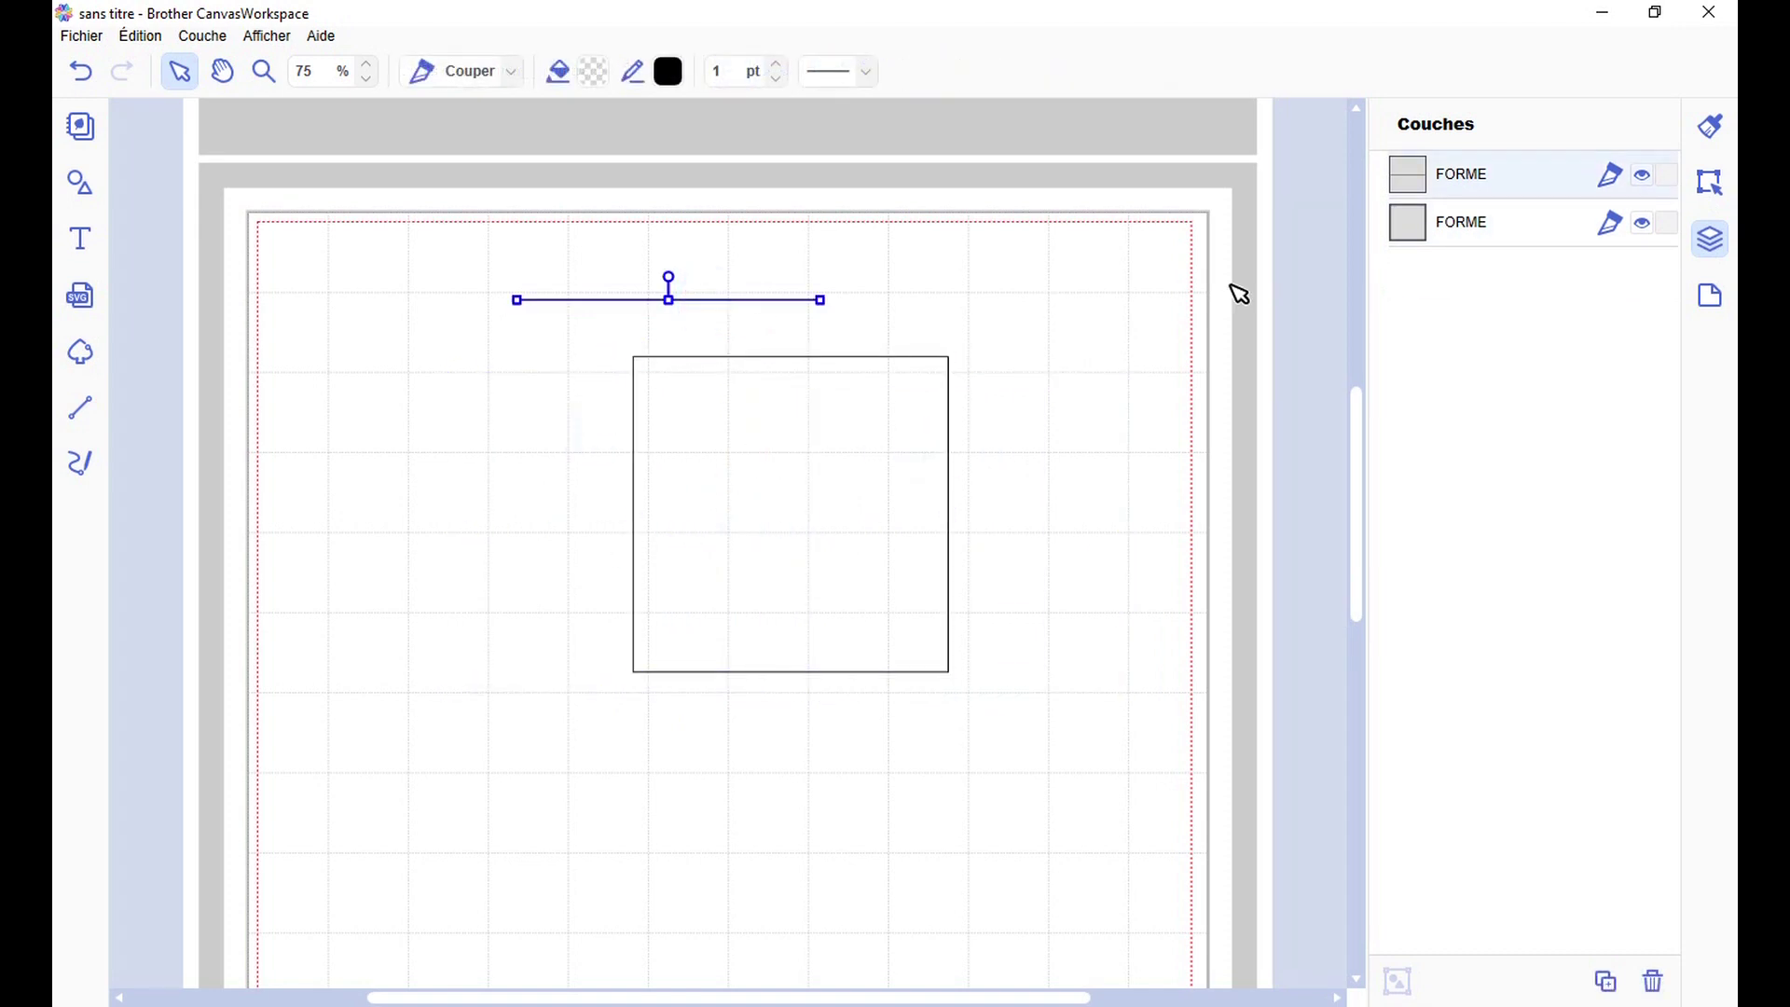
pyautogui.click(1711, 183)
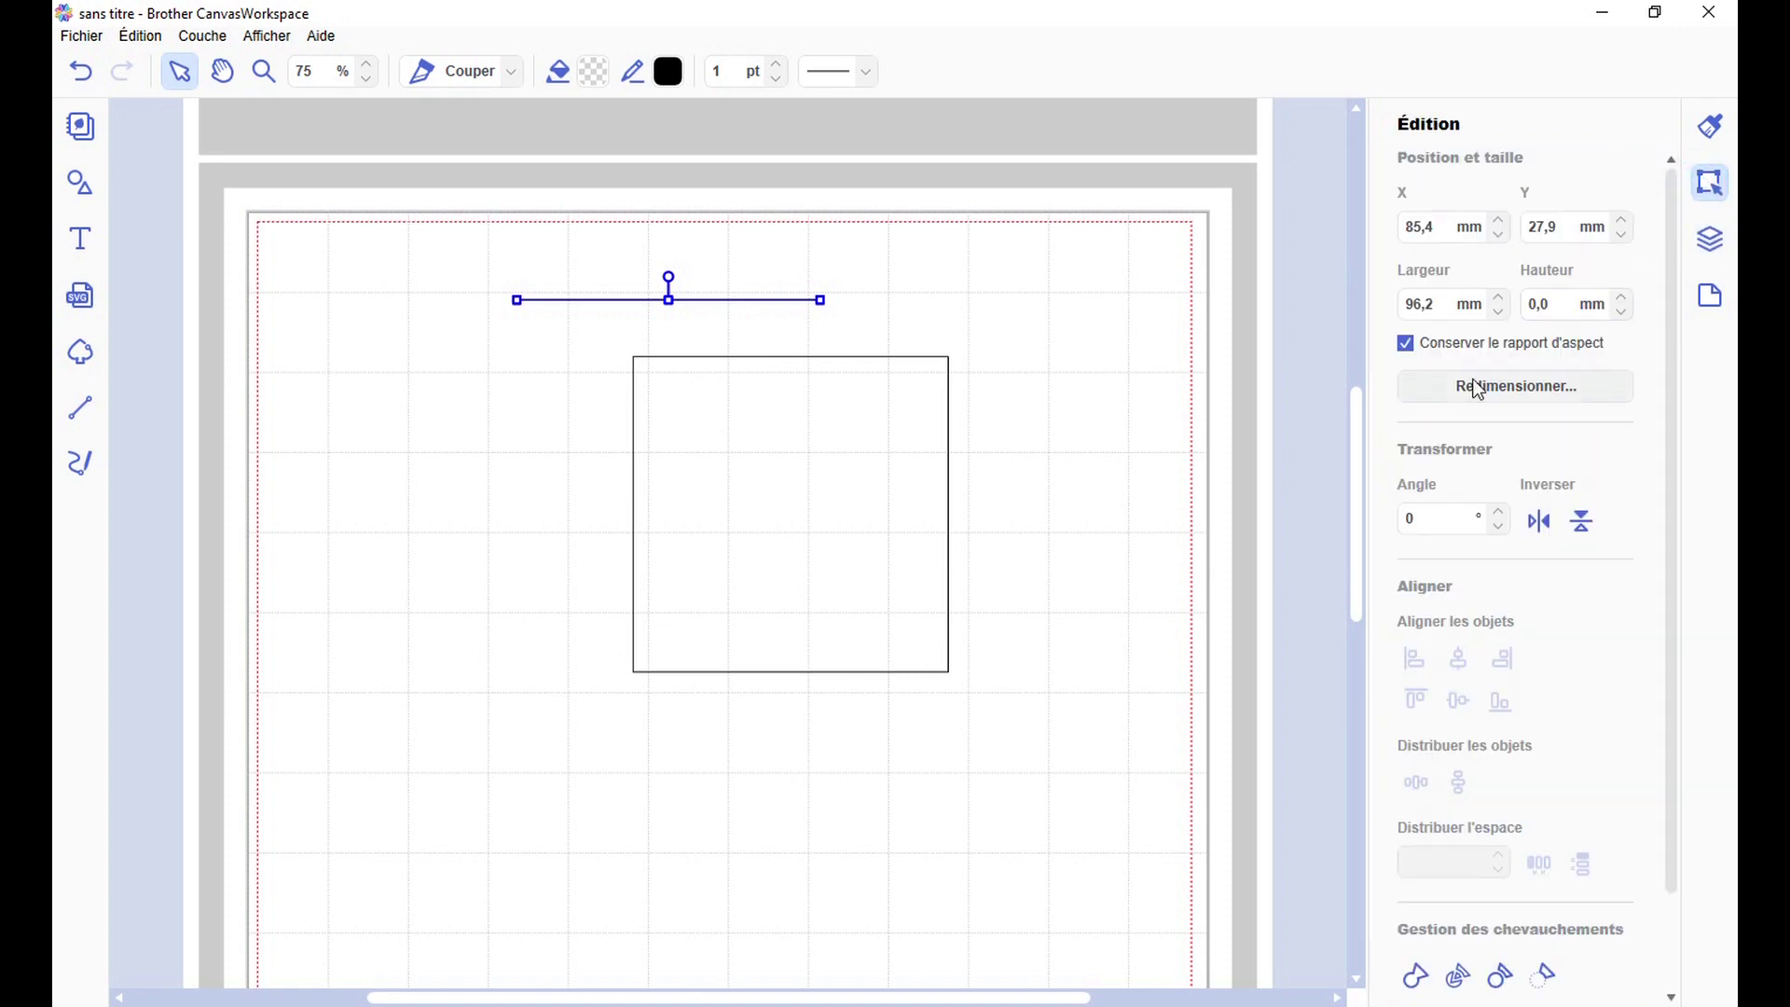
pyautogui.click(1434, 312)
pyautogui.doubleClick(1434, 311)
pyautogui.write('30')
pyautogui.click(572, 297)
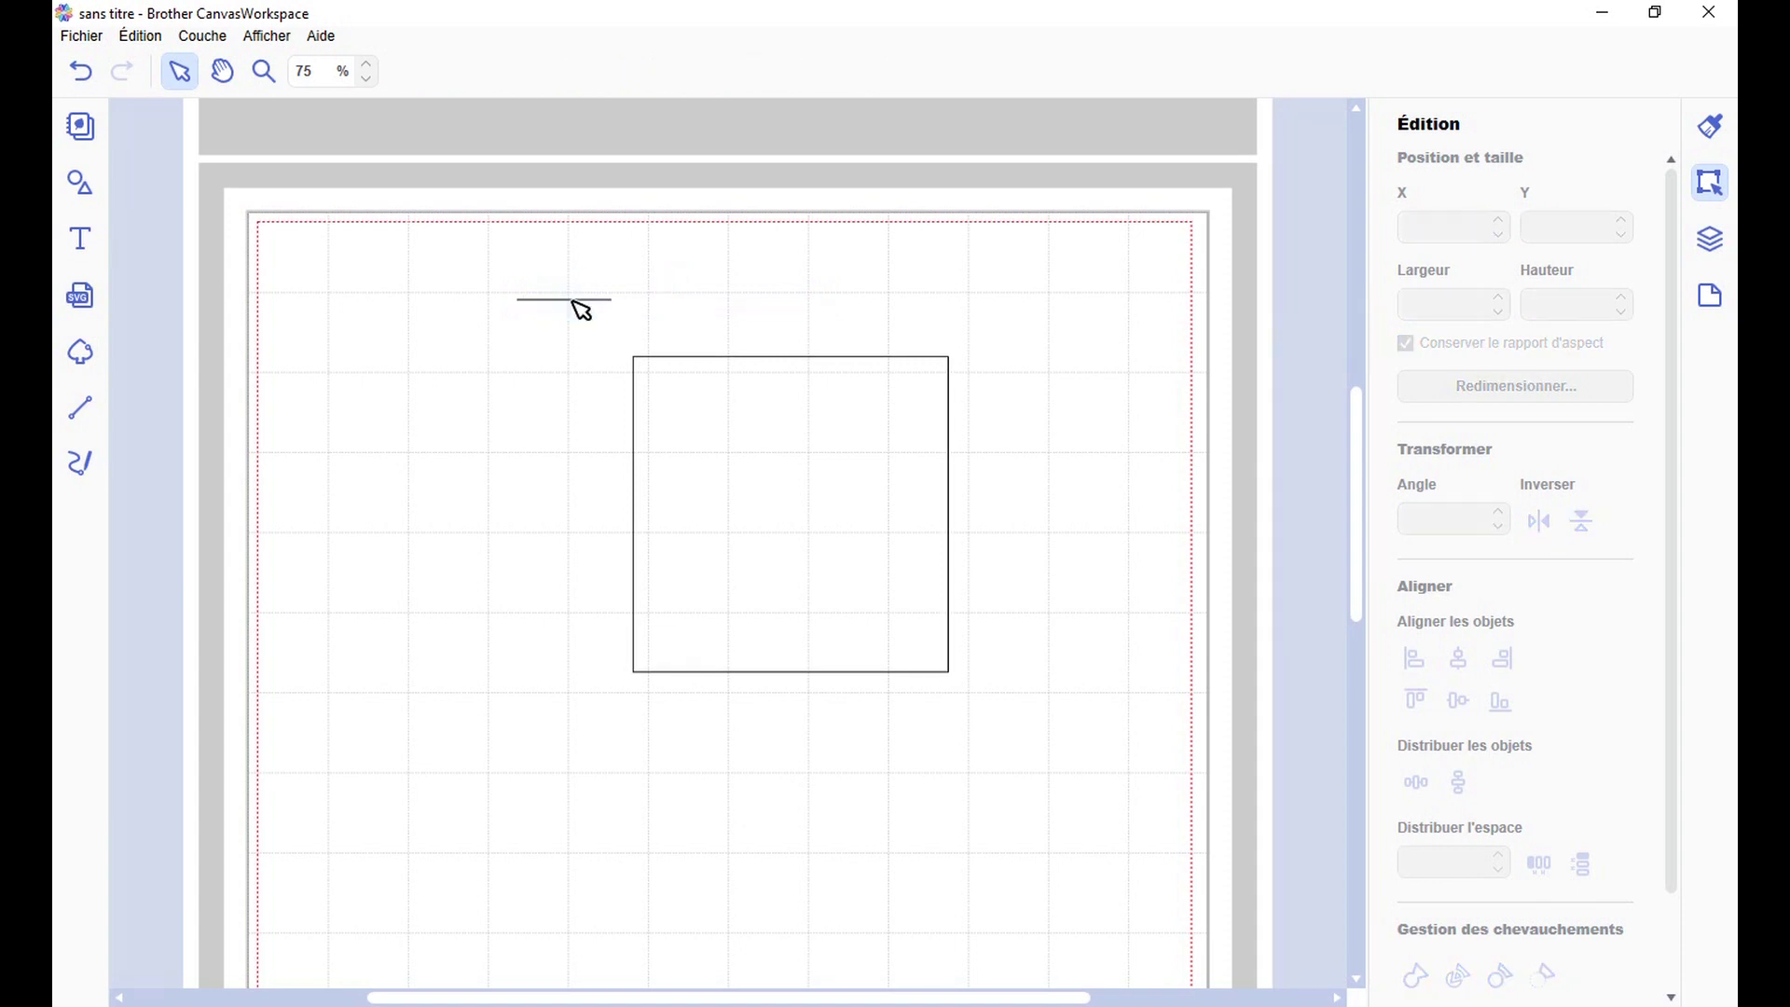
# Step: Move the 30 mm line close to the square's top edge and align both objects to the left and to the top
pyautogui.moveTo(572, 299); pyautogui.dragTo(699, 393)
pyautogui.moveTo(652, 236); pyautogui.dragTo(687, 588)
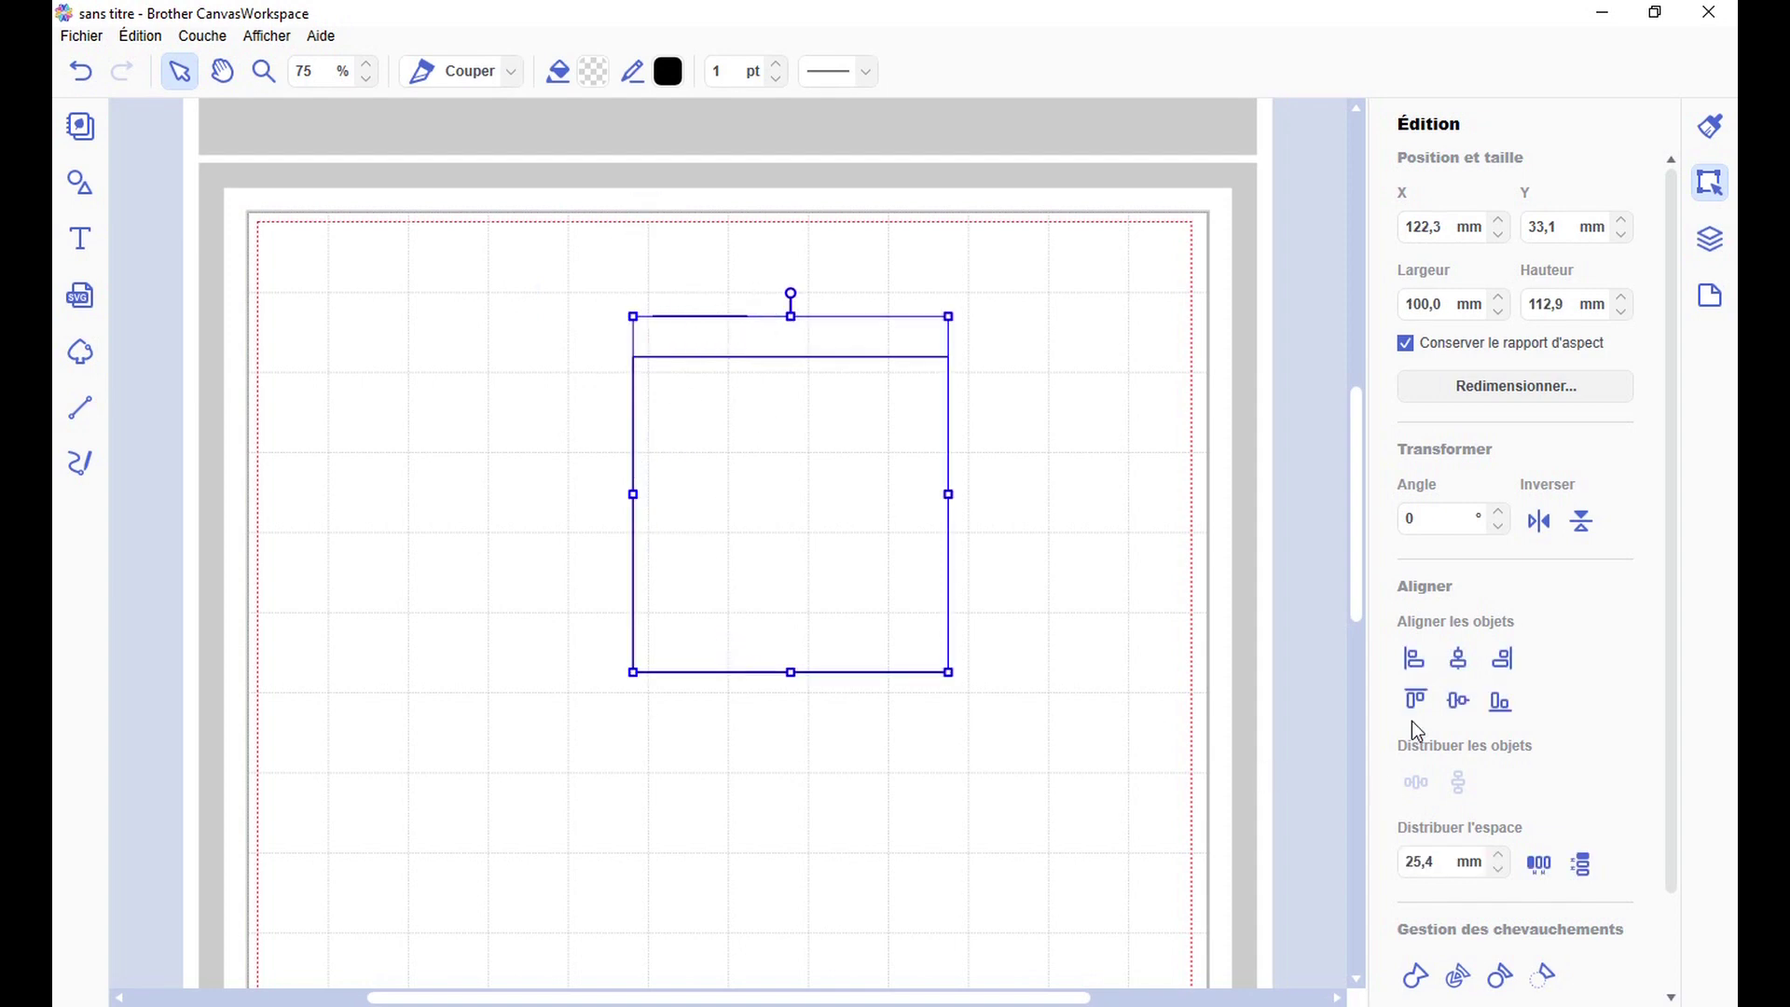
pyautogui.click(1414, 666)
pyautogui.click(1417, 701)
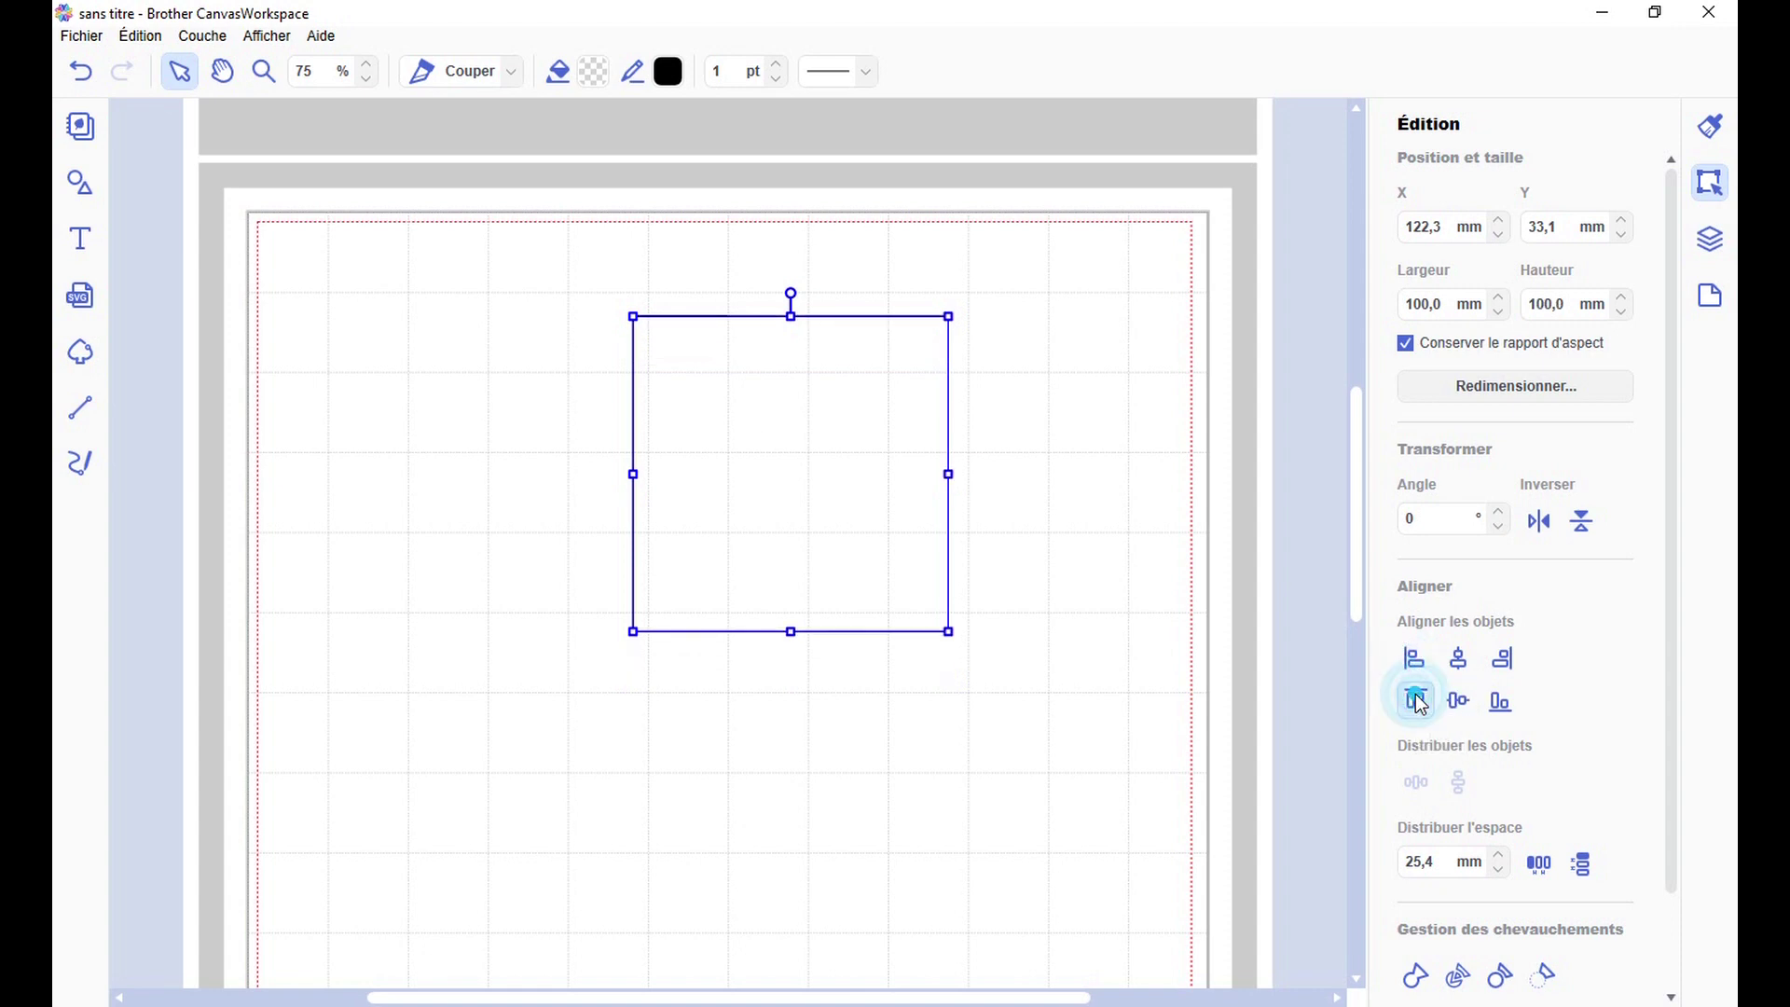
pyautogui.click(1088, 799)
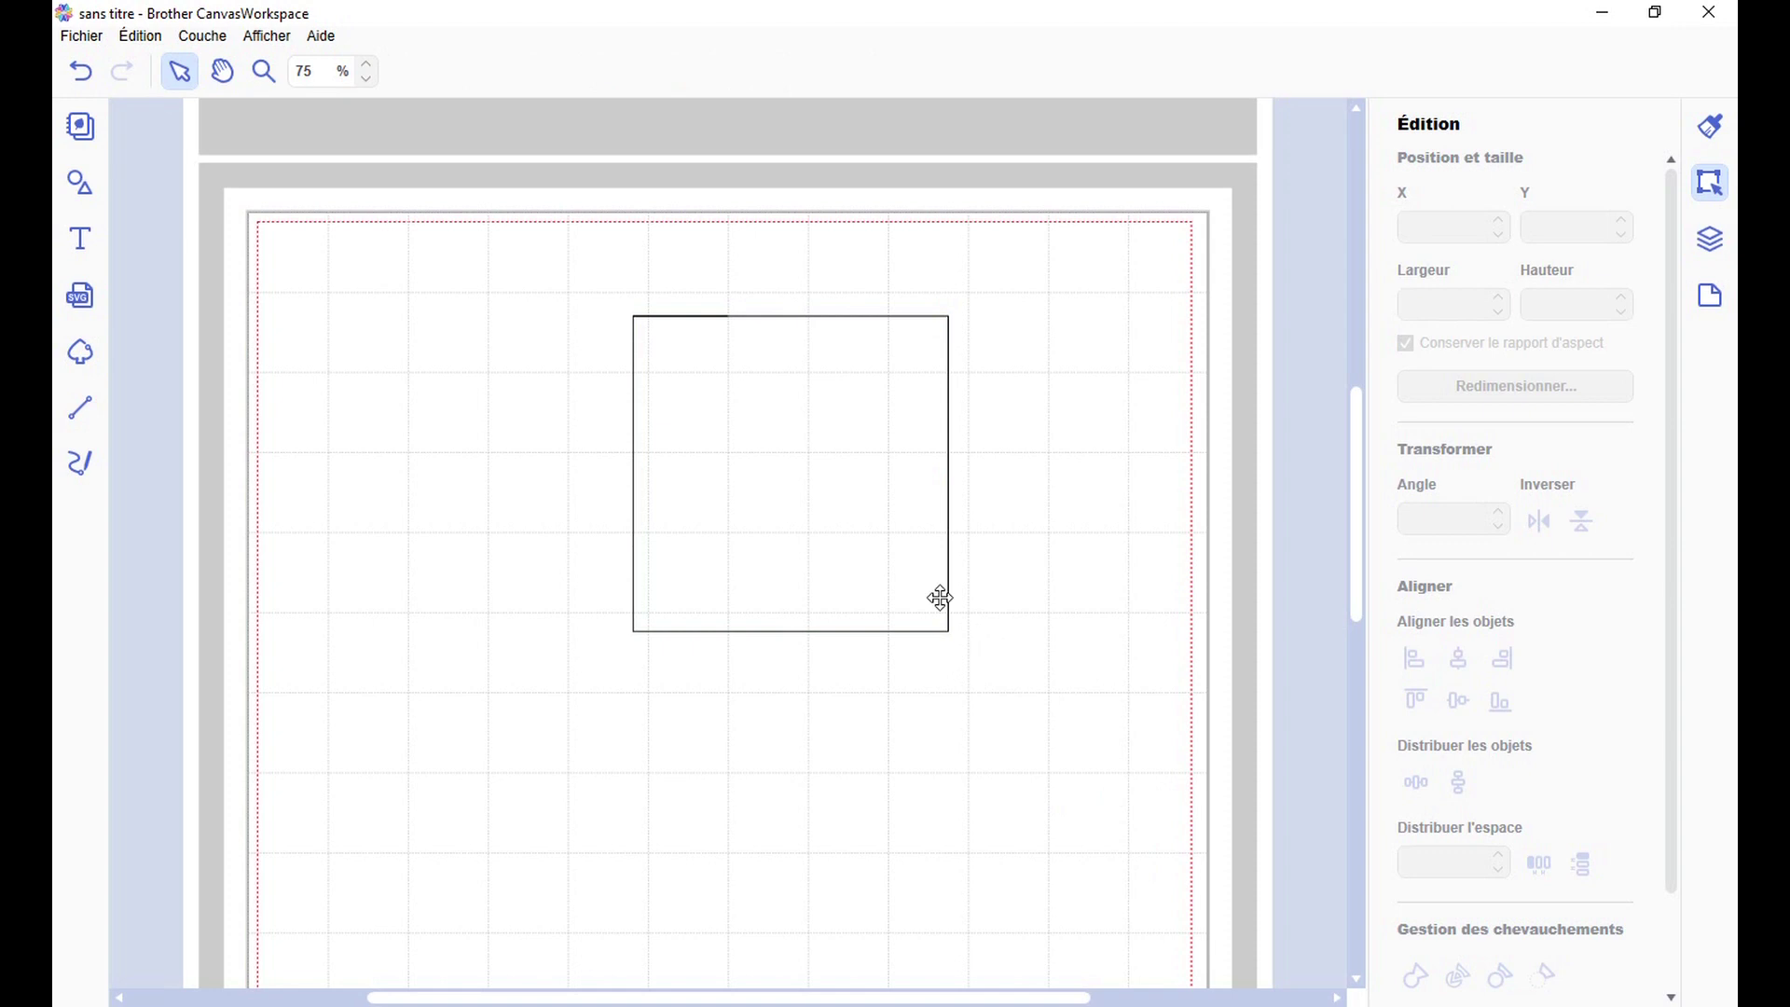
# Step: Draw a second horizontal line inside the square near its bottom edge and set its width to 30 mm
pyautogui.press('l')
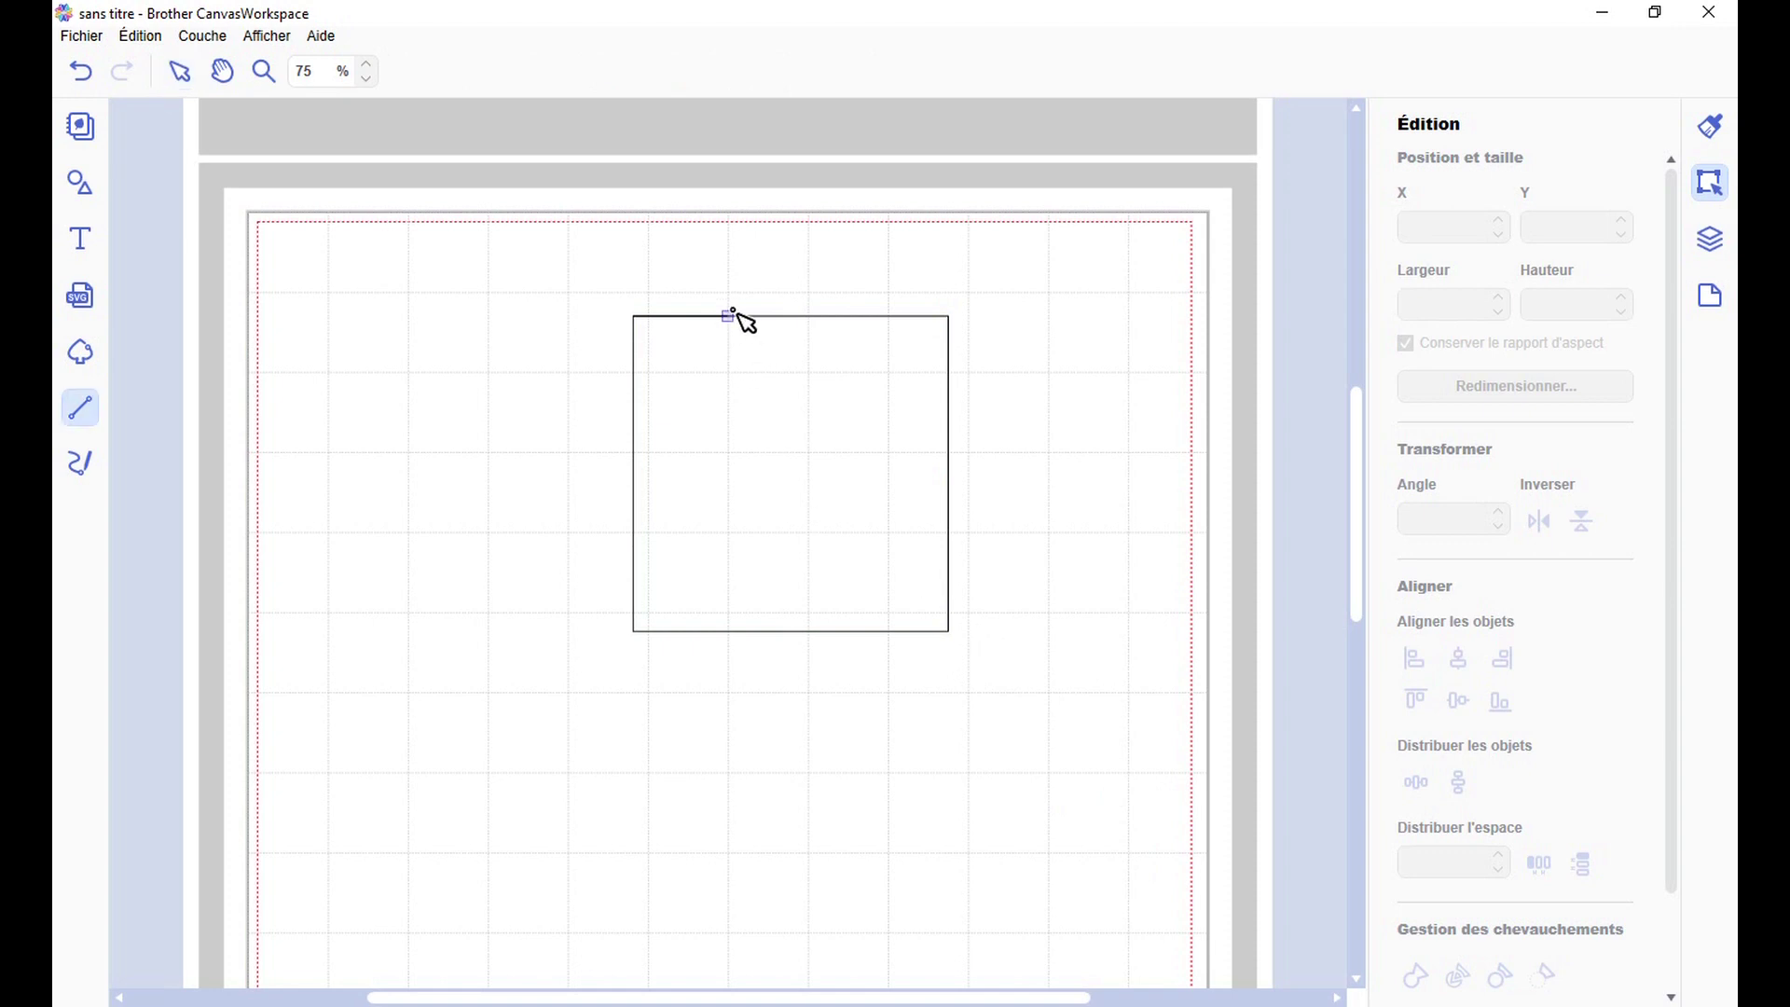
pyautogui.click(678, 247)
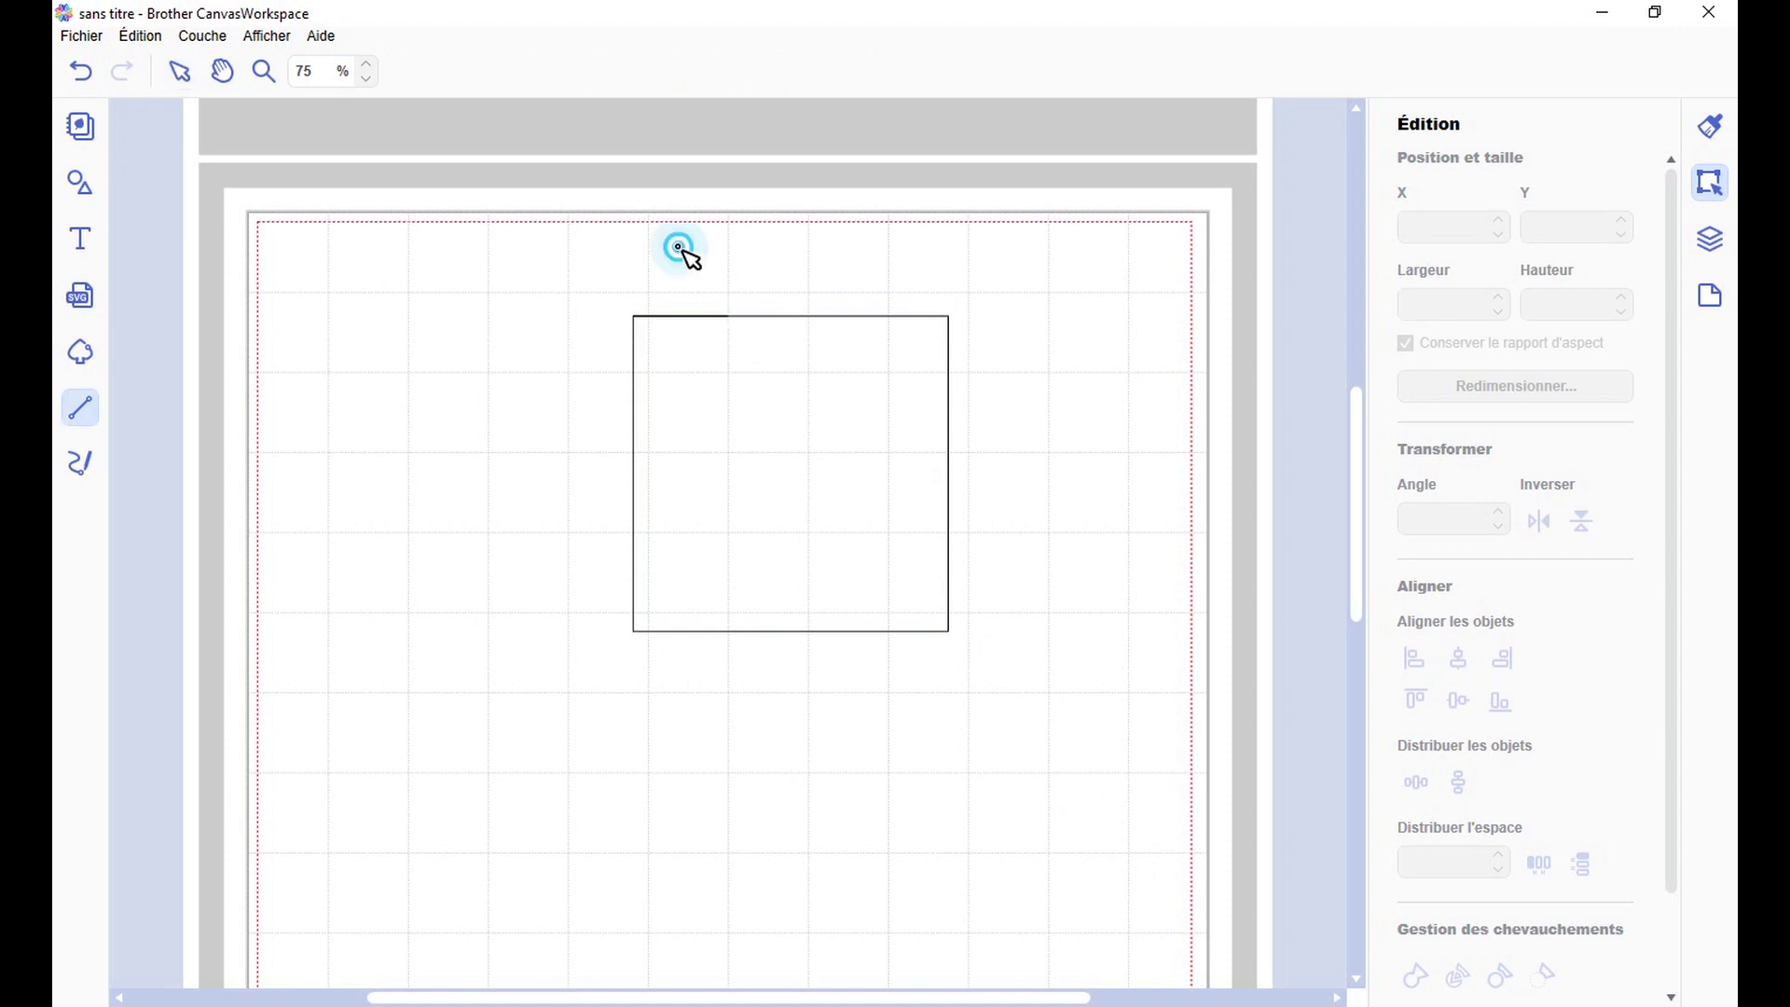
pyautogui.click(736, 252)
pyautogui.click(1438, 305)
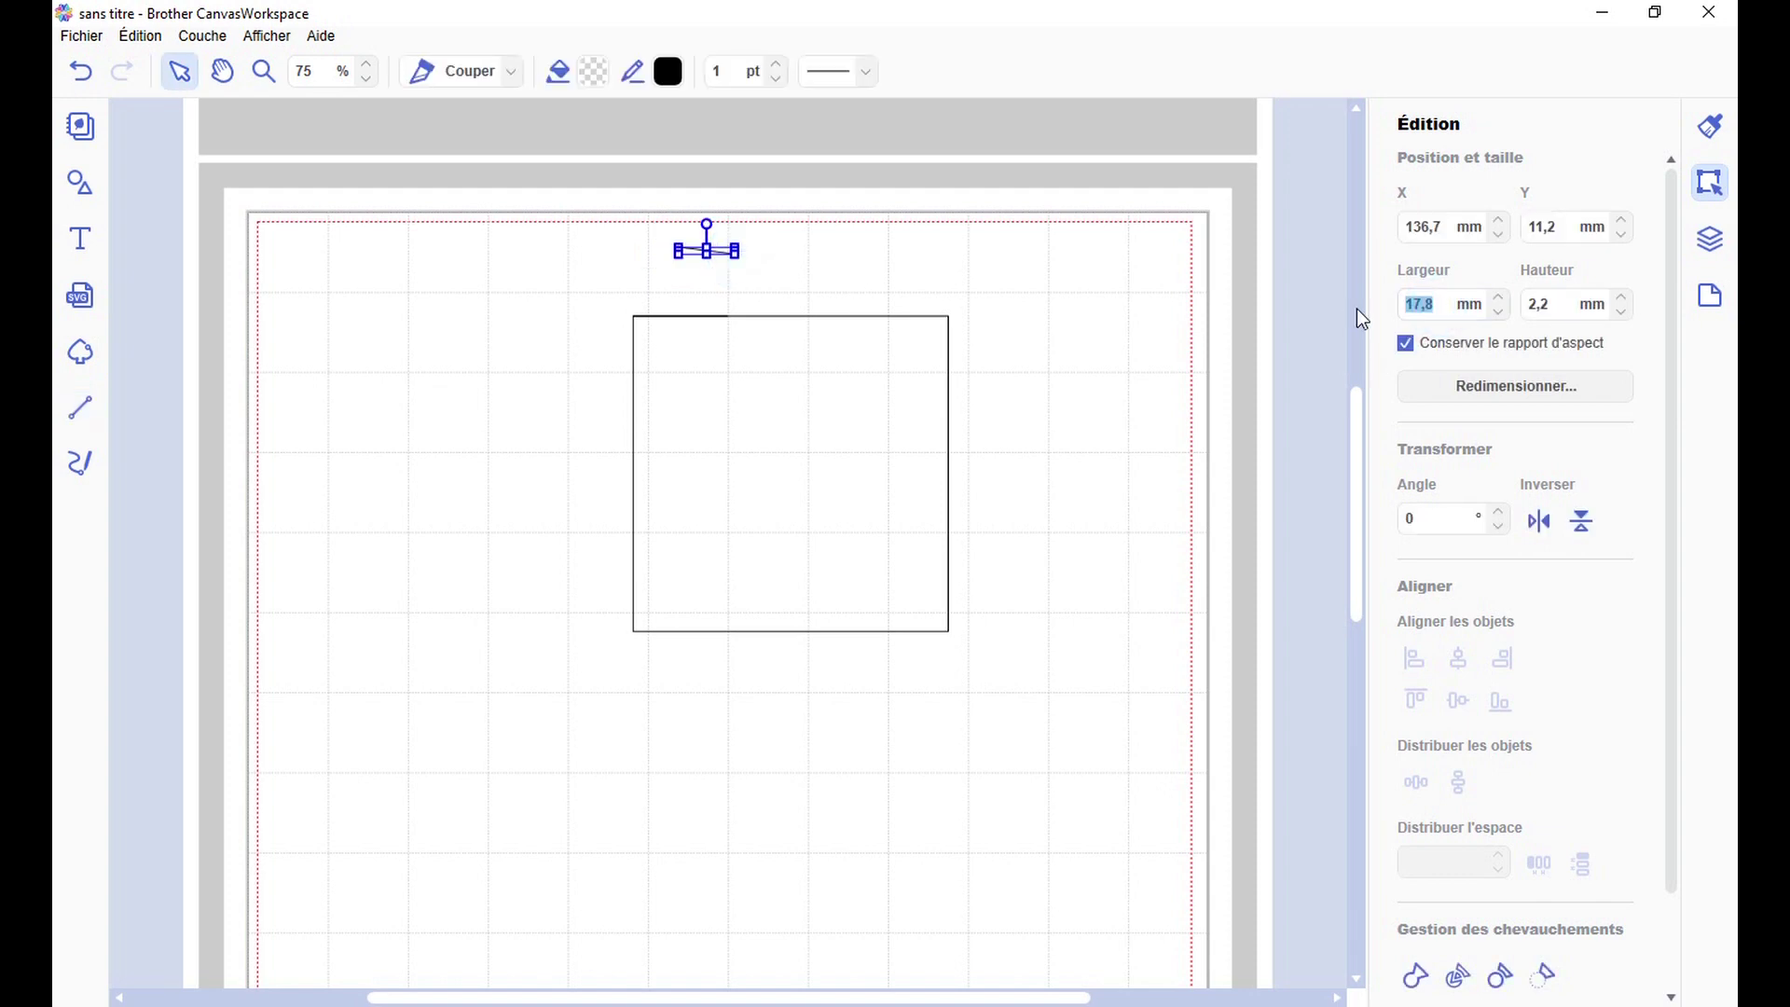
pyautogui.write('70,2')
pyautogui.press('Return')
pyautogui.write('30')
pyautogui.press('Return')
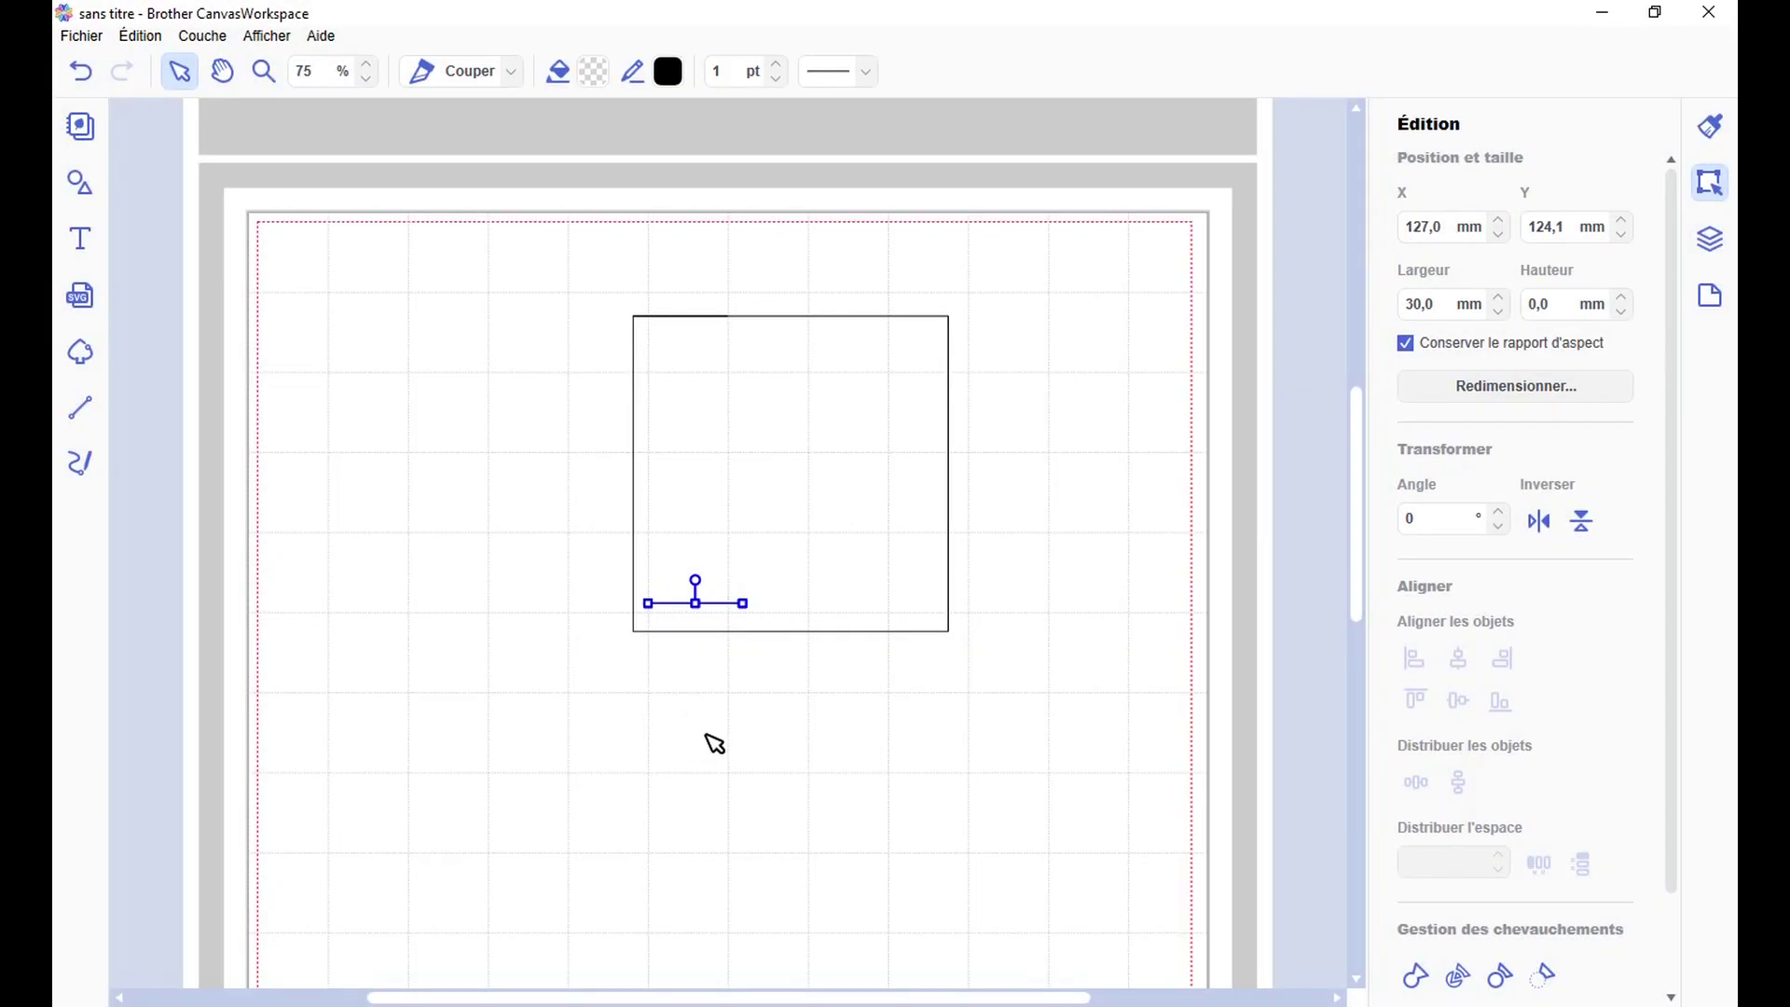
# Step: Align the lower line and the square to the left and to the bottom
pyautogui.moveTo(707, 734); pyautogui.dragTo(634, 552)
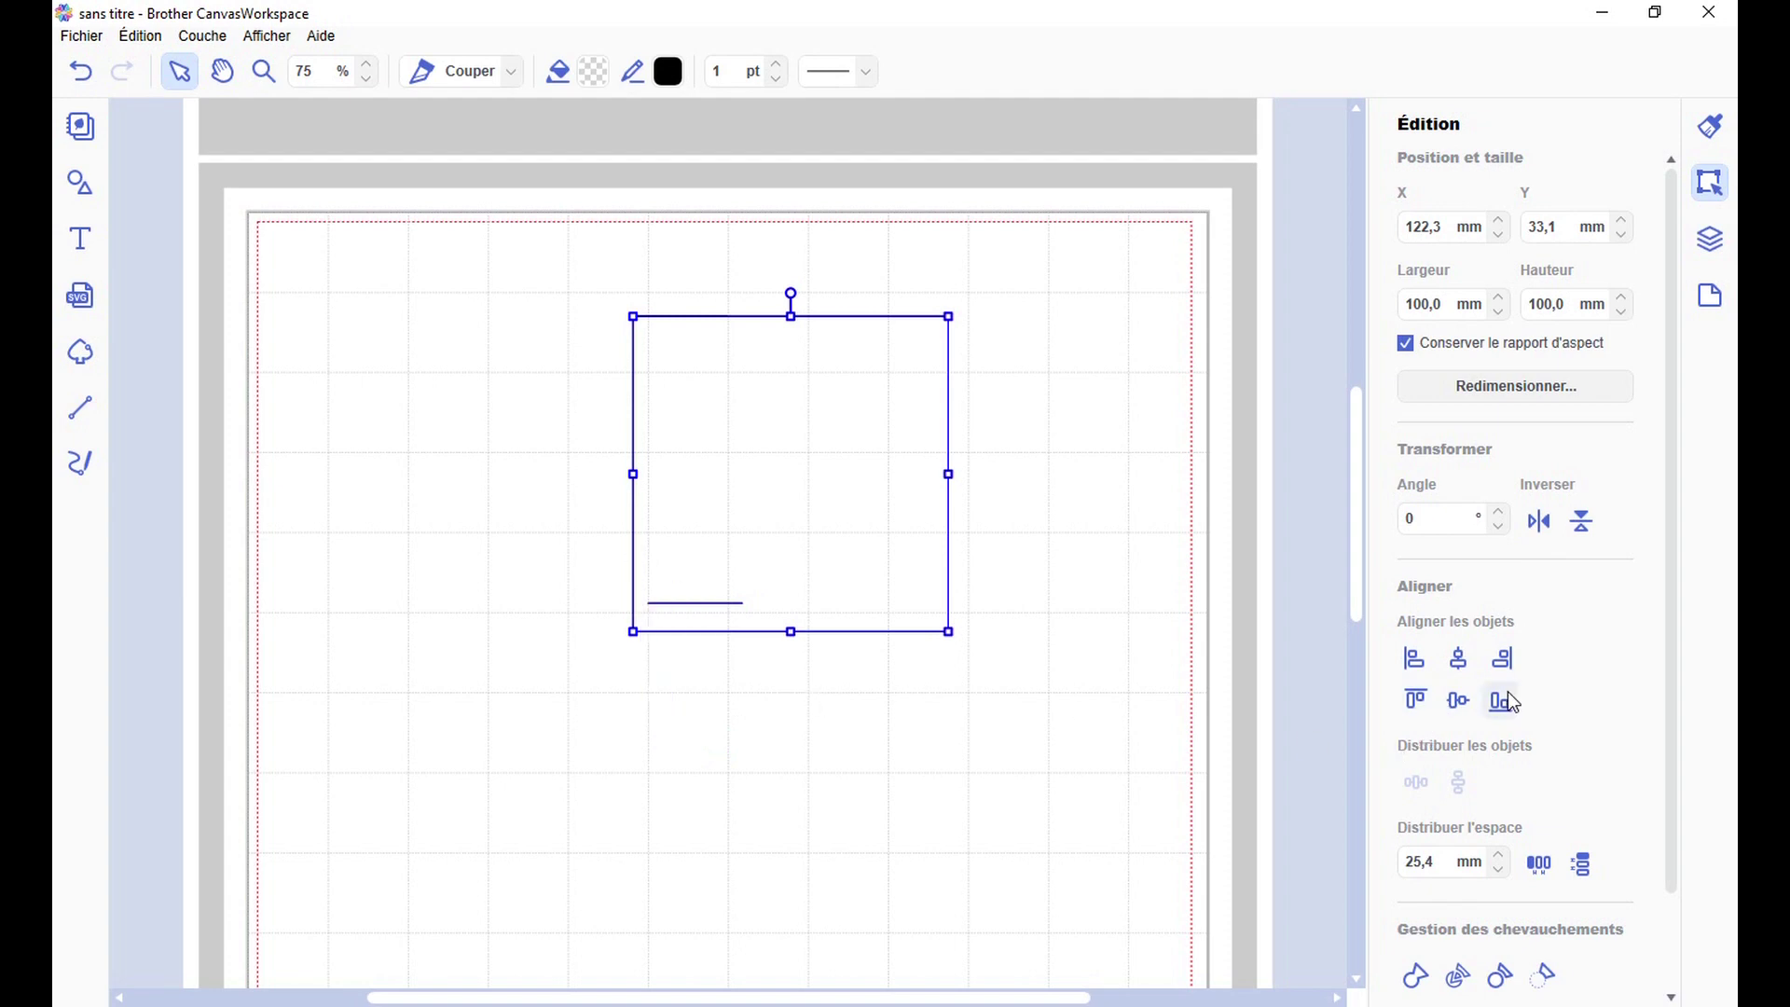
pyautogui.click(1413, 659)
pyautogui.click(1514, 709)
pyautogui.click(1094, 723)
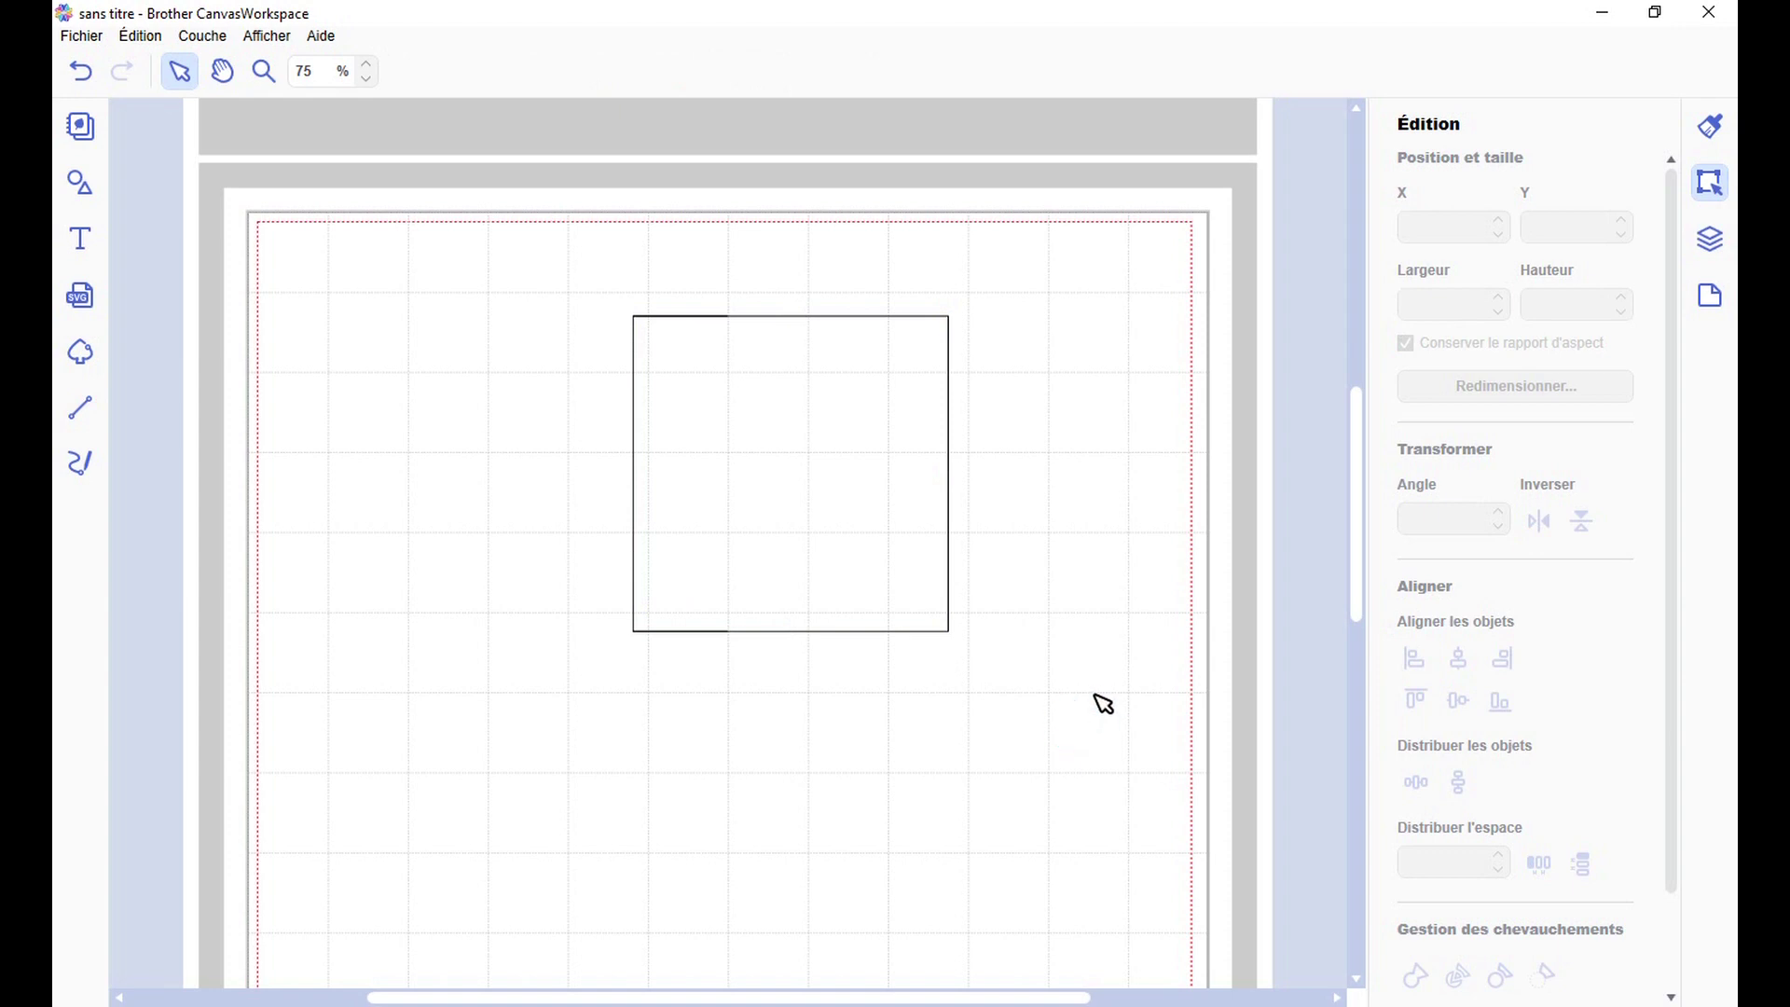
# Step: Draw a vertical line across the square joining the right ends of the two 30 mm lines
pyautogui.press('l')
pyautogui.moveTo(728, 316); pyautogui.dragTo(730, 634)
pyautogui.click(743, 755)
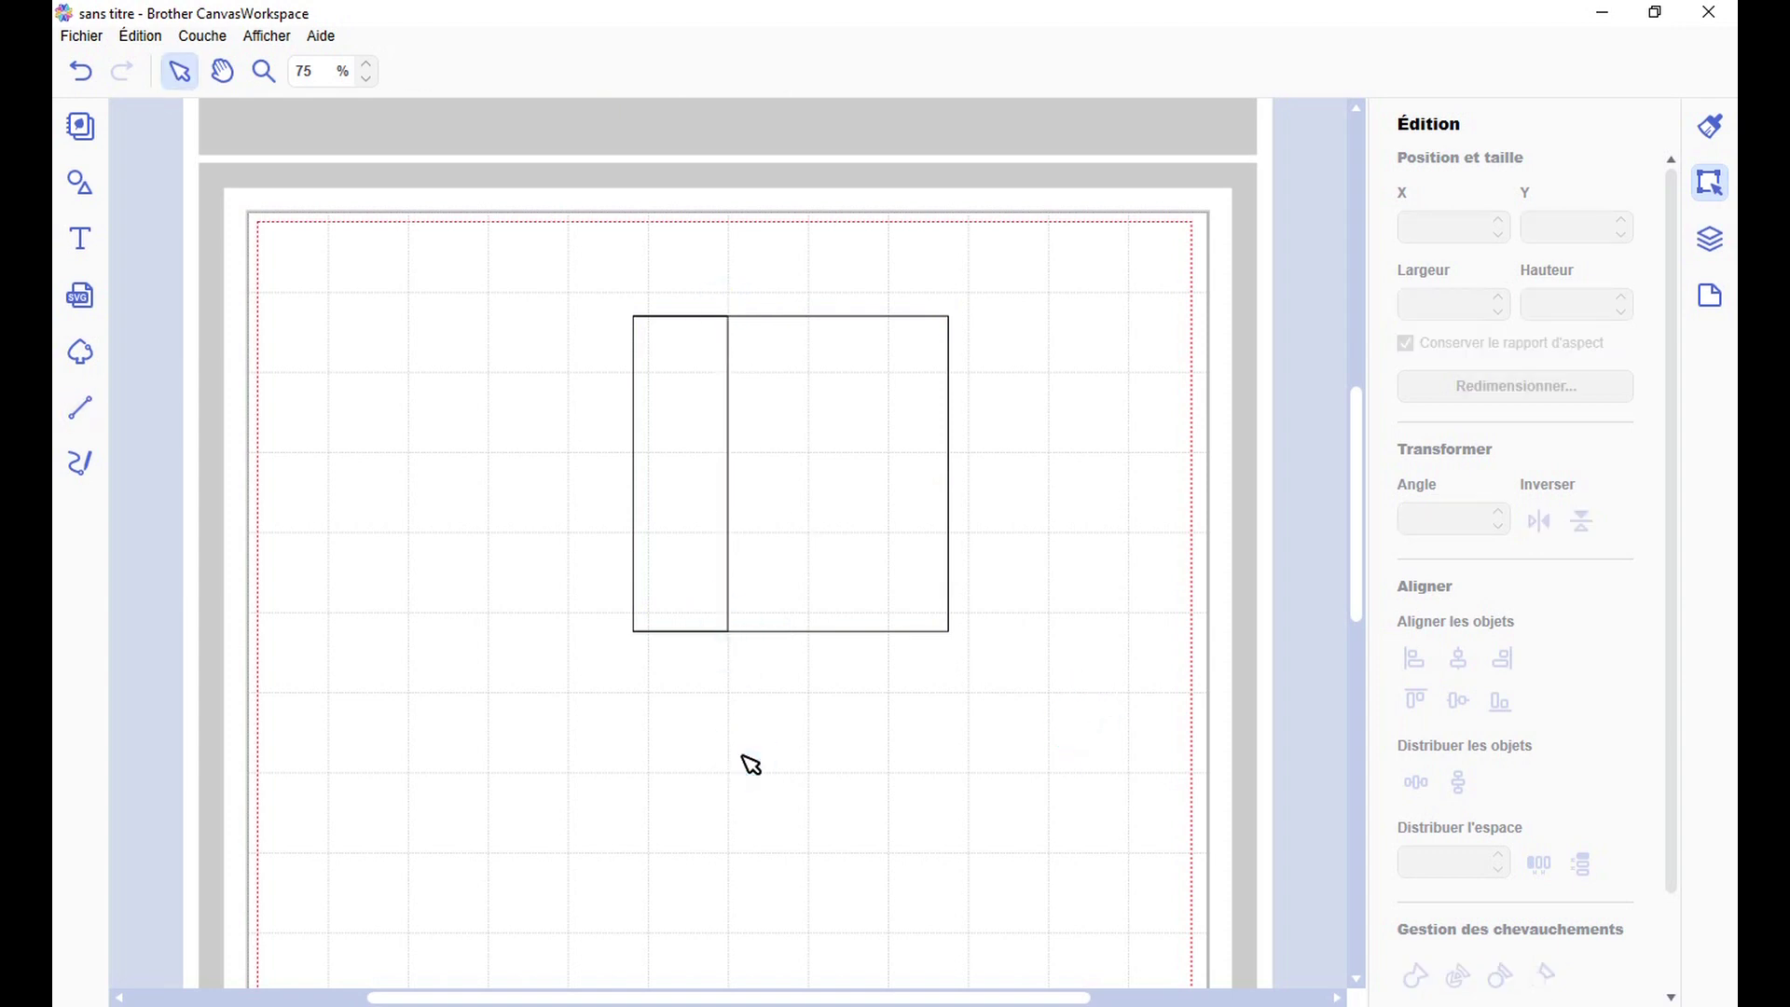
# Step: Move the square off to the right and delete the three lines left behind
pyautogui.moveTo(815, 515); pyautogui.dragTo(1071, 531)
pyautogui.click(746, 271)
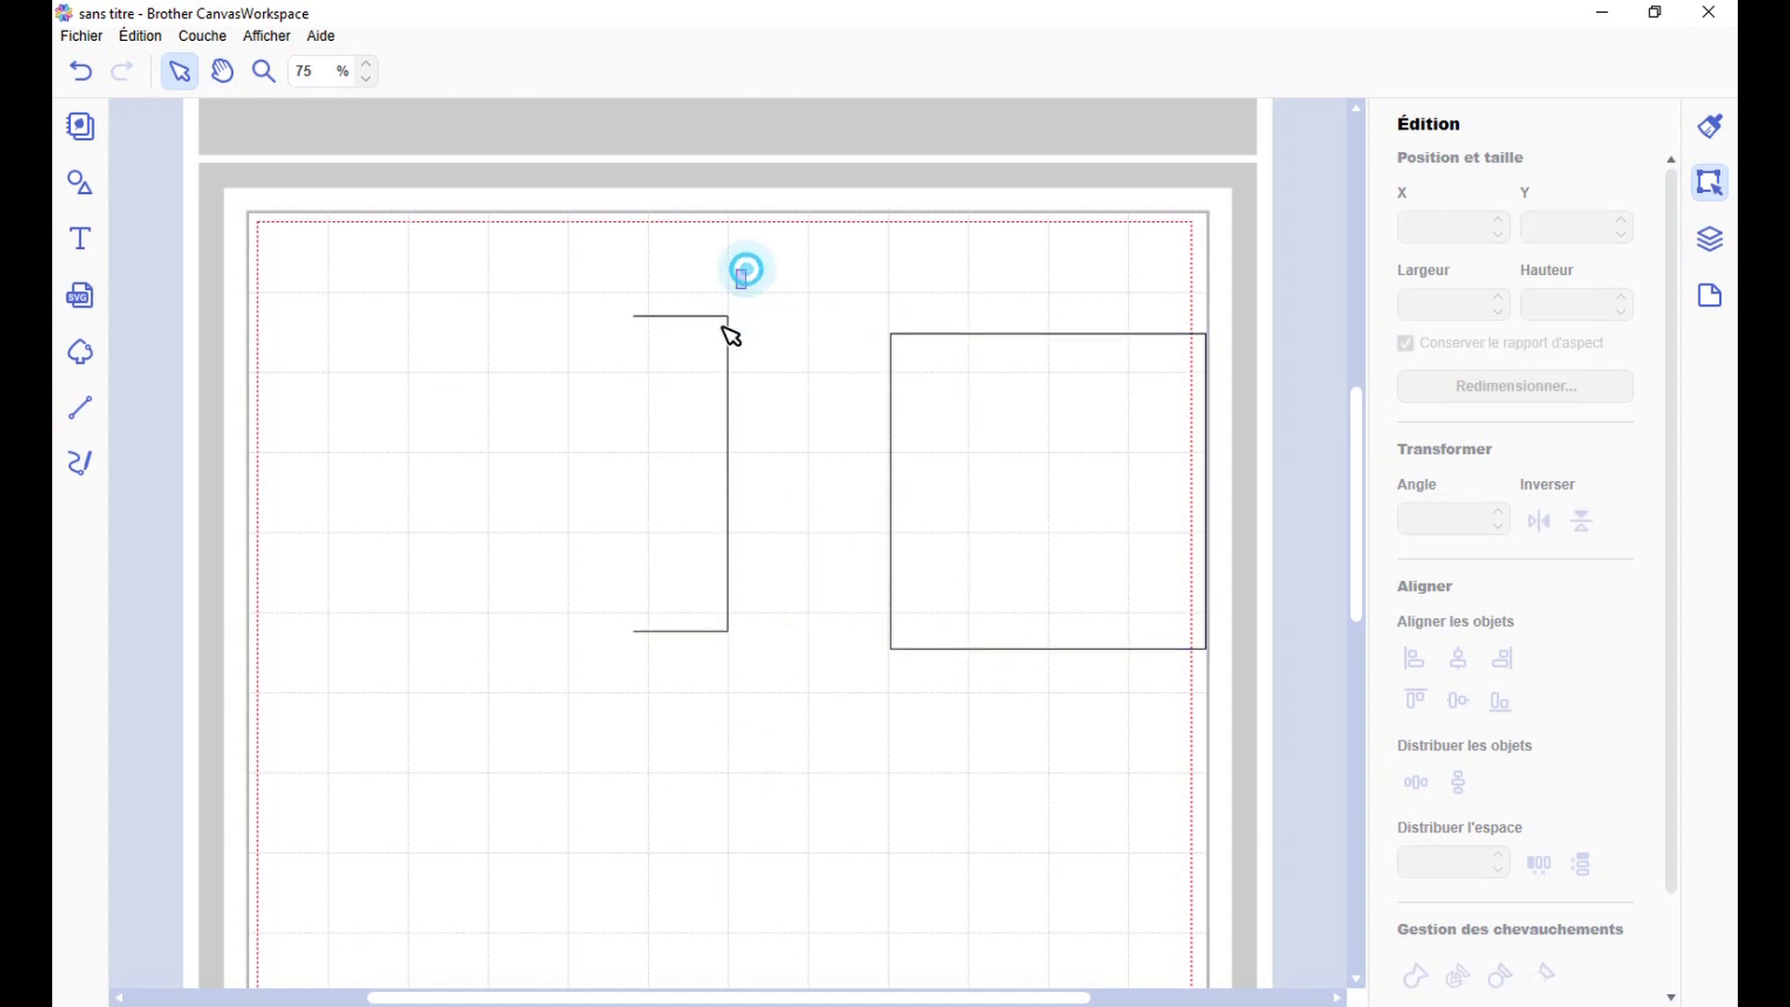
pyautogui.click(724, 326)
pyautogui.press('Delete')
# Step: Duplicate the square beside the original and, with the aspect ratio unlocked, size the copy to 30 mm wide and 100 mm high
pyautogui.moveTo(1015, 484); pyautogui.dragTo(974, 482)
pyautogui.doubleClick(1424, 304)
pyautogui.write('30')
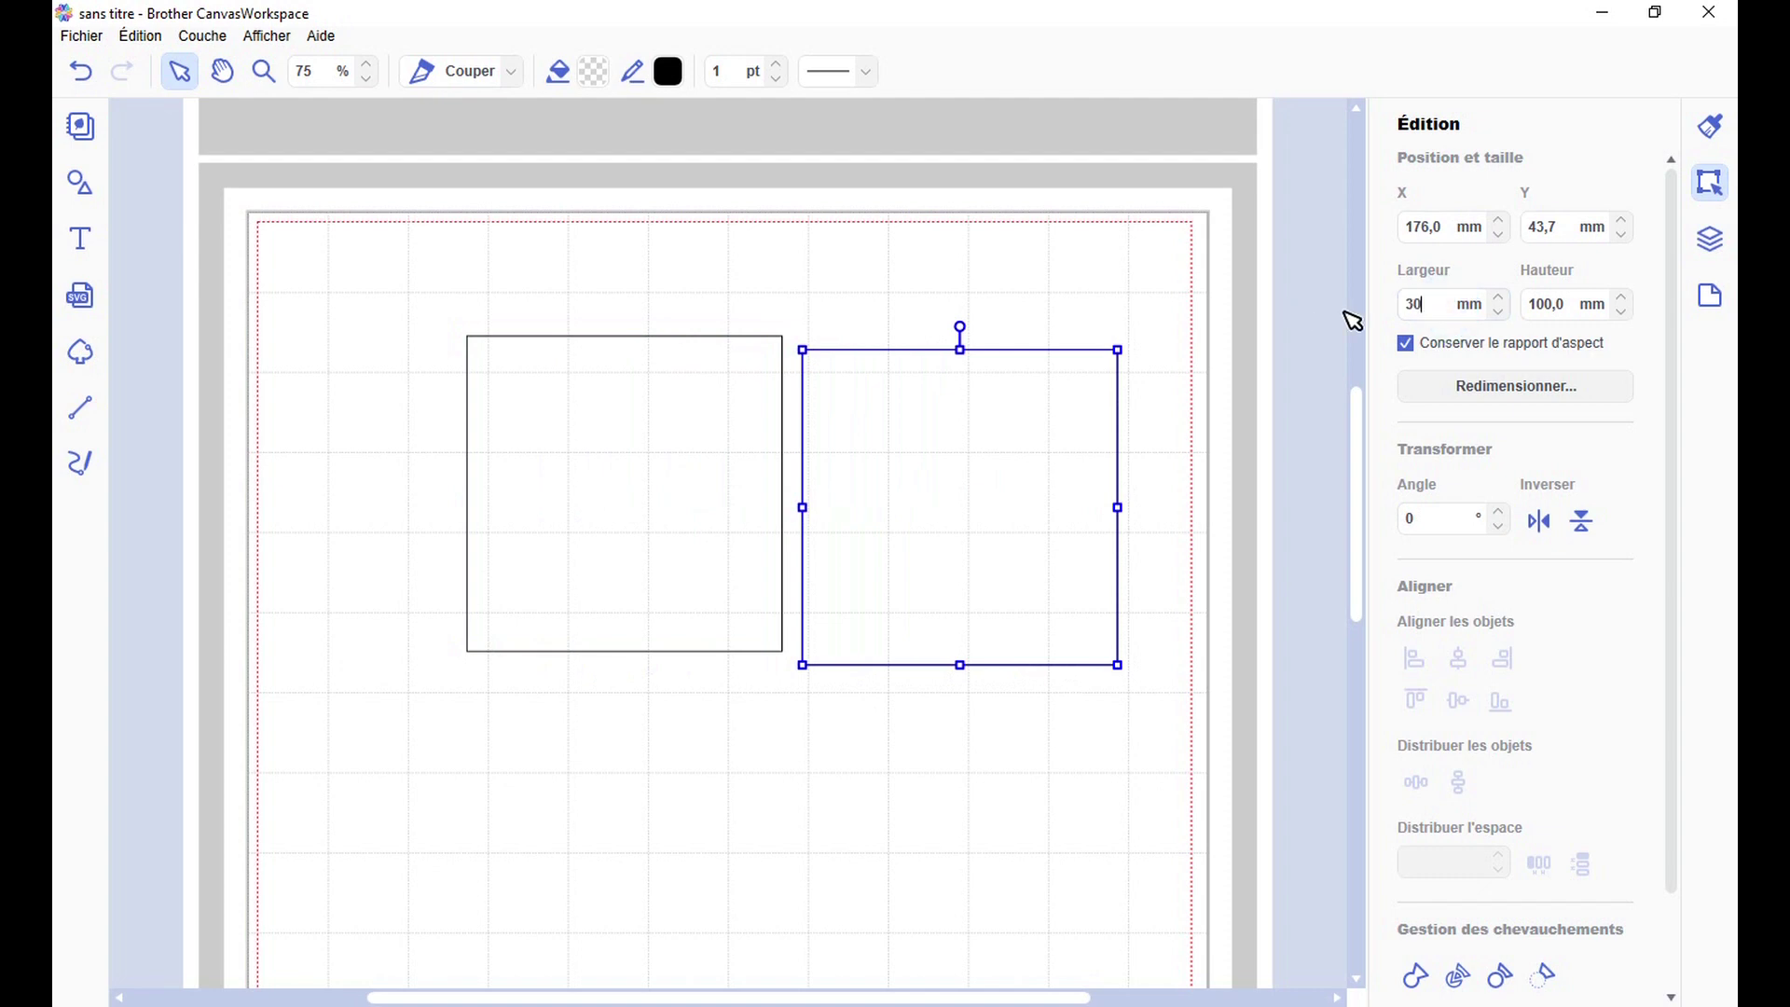
pyautogui.press('Return')
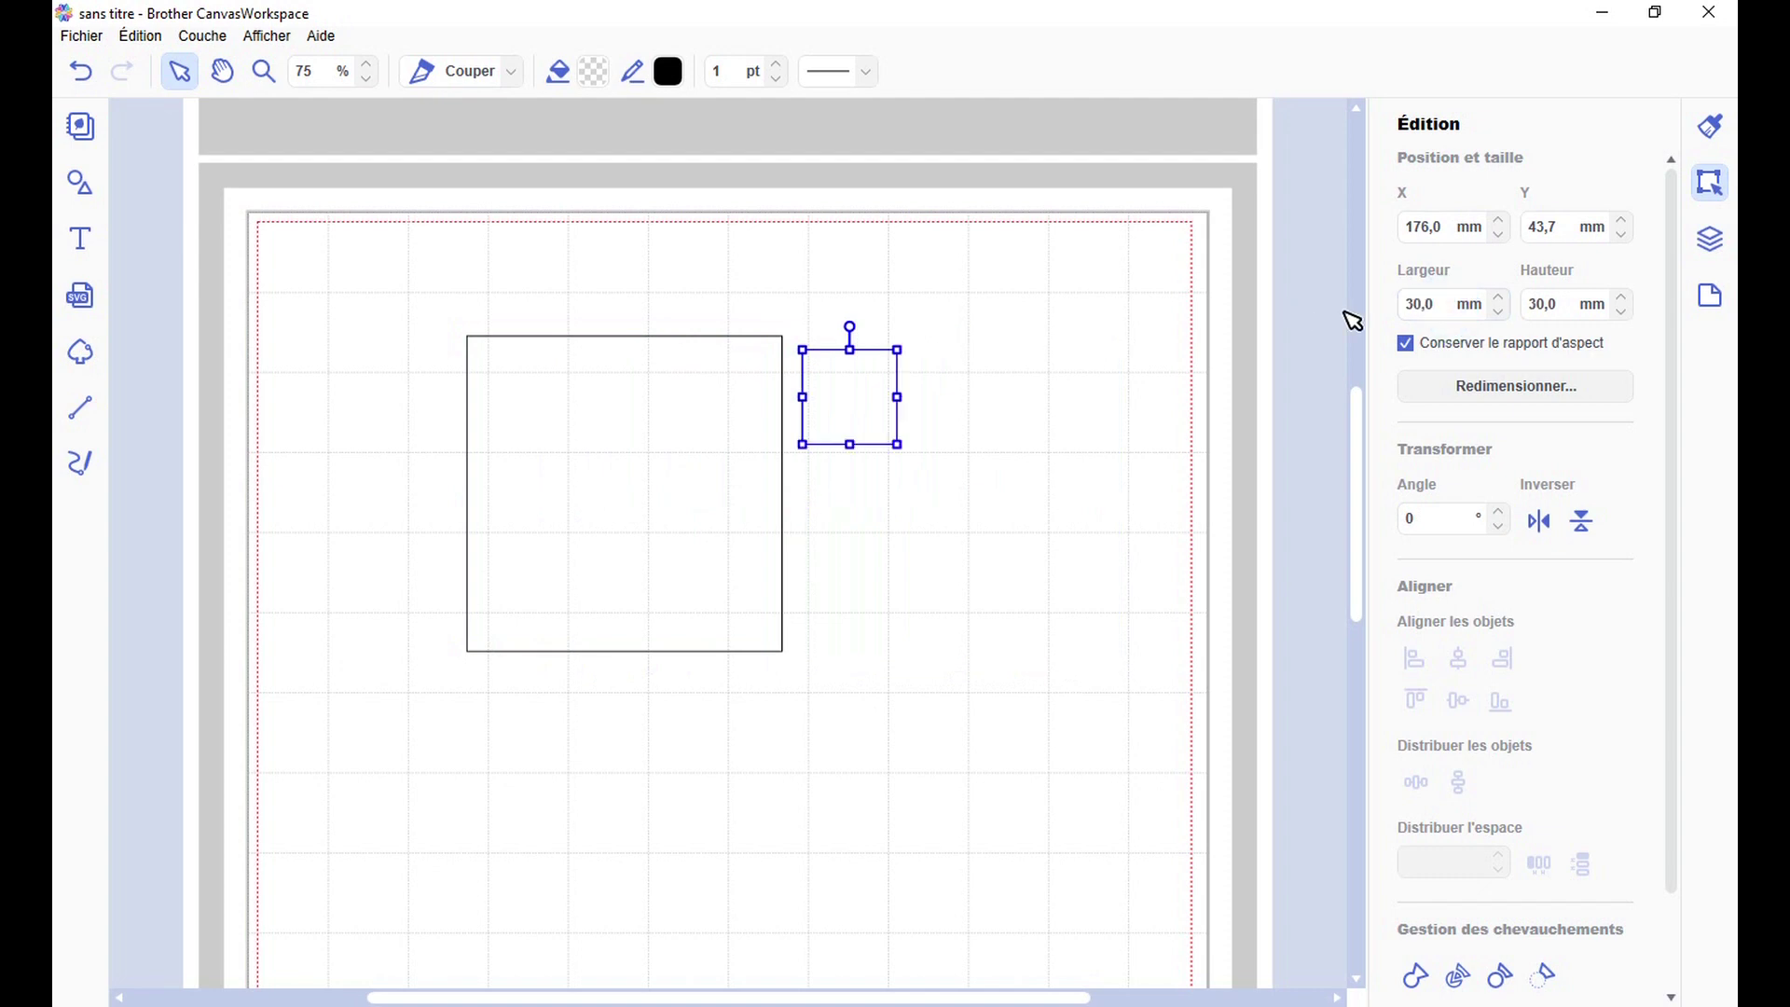
pyautogui.click(1426, 344)
pyautogui.doubleClick(1543, 303)
pyautogui.write('100')
pyautogui.press('Return')
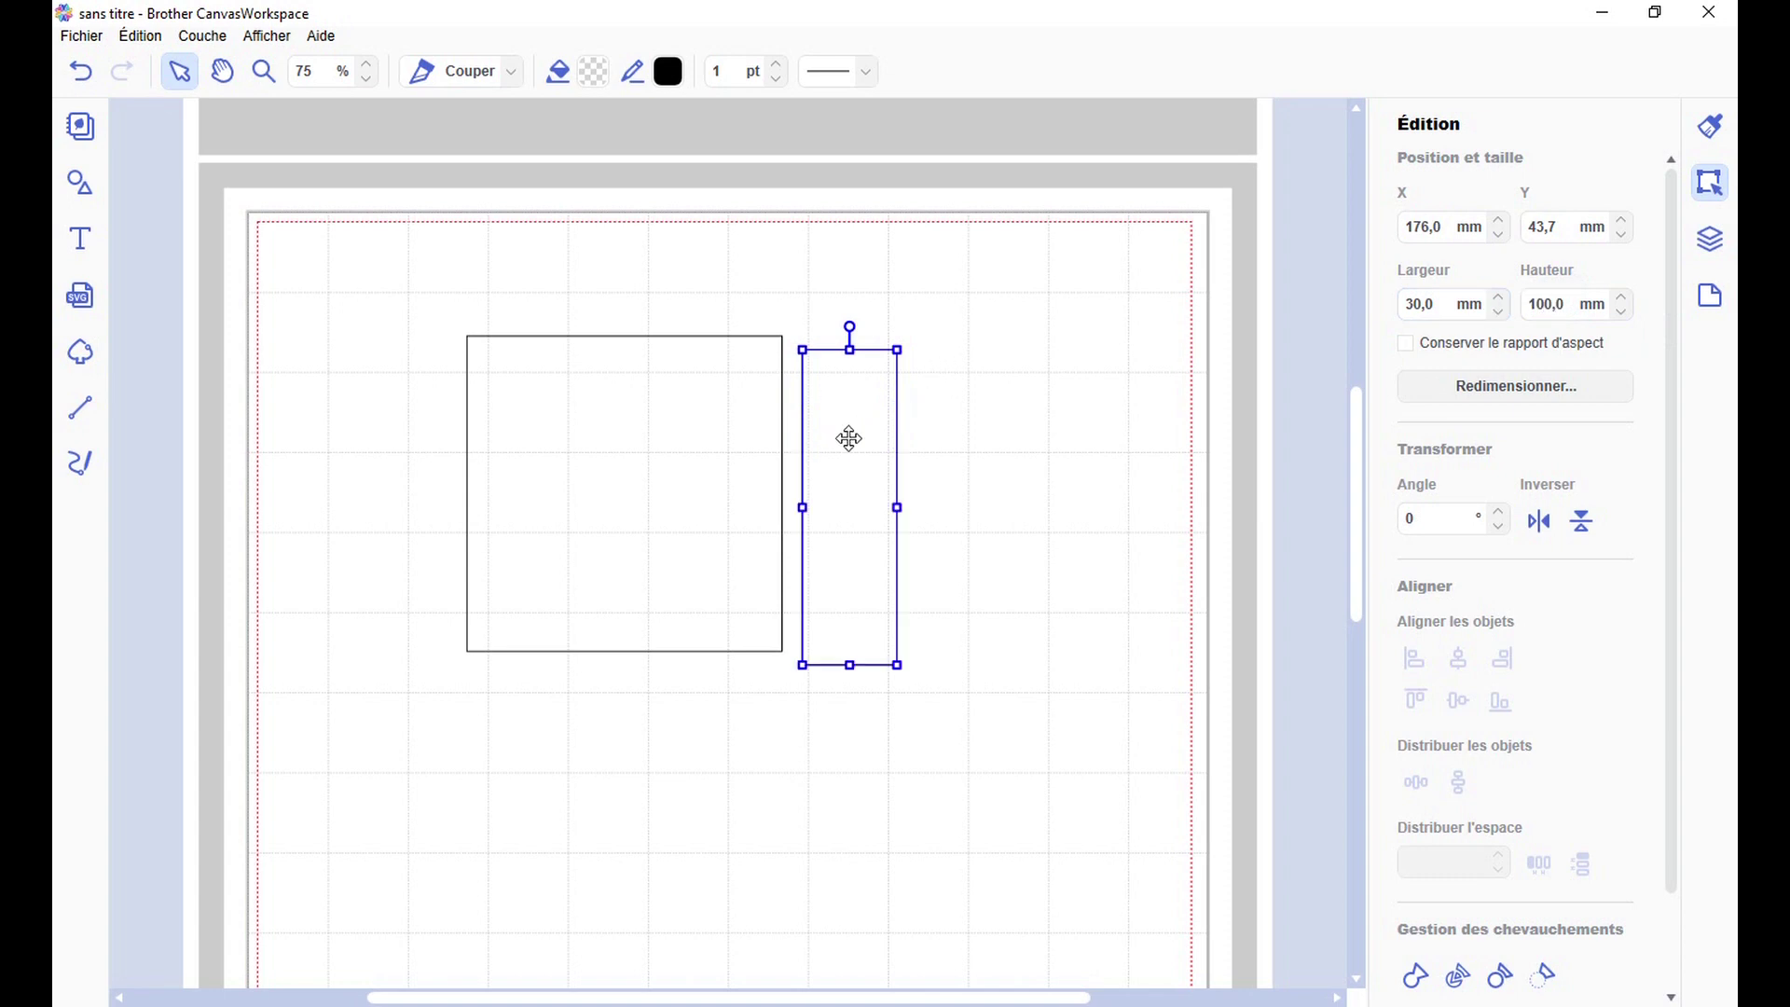
# Step: Move the 30 mm rectangle over the square and align both objects to the left and to the top
pyautogui.moveTo(832, 433); pyautogui.dragTo(615, 434)
pyautogui.moveTo(674, 252); pyautogui.dragTo(599, 533)
pyautogui.click(1414, 658)
pyautogui.click(1416, 700)
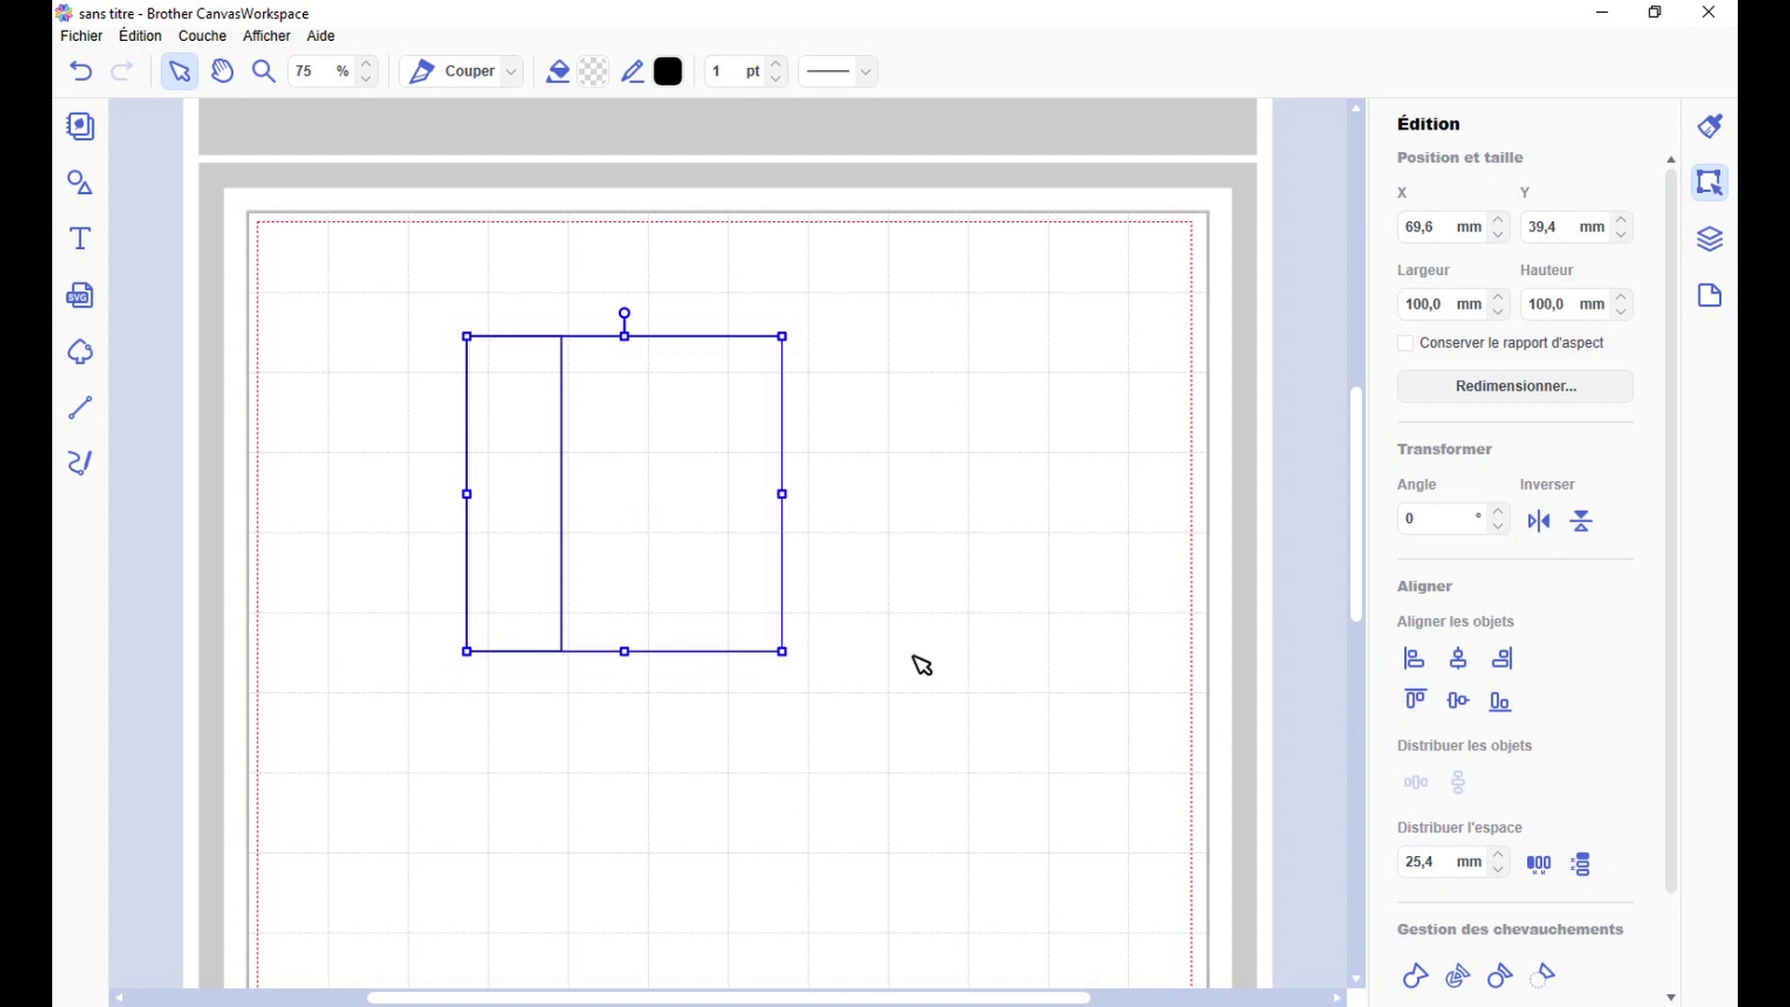
# Step: Draw a vertical line over the rectangle's right edge, from the square's top edge to its bottom edge
pyautogui.press('l')
pyautogui.moveTo(562, 336); pyautogui.dragTo(562, 651)
pyautogui.click(783, 744)
# Step: Move the rectangle off the mat's left edge and shift the square together with its vertical line to the right
pyautogui.moveTo(547, 531); pyautogui.dragTo(242, 545)
pyautogui.moveTo(475, 271); pyautogui.dragTo(894, 458)
pyautogui.click(1127, 550)
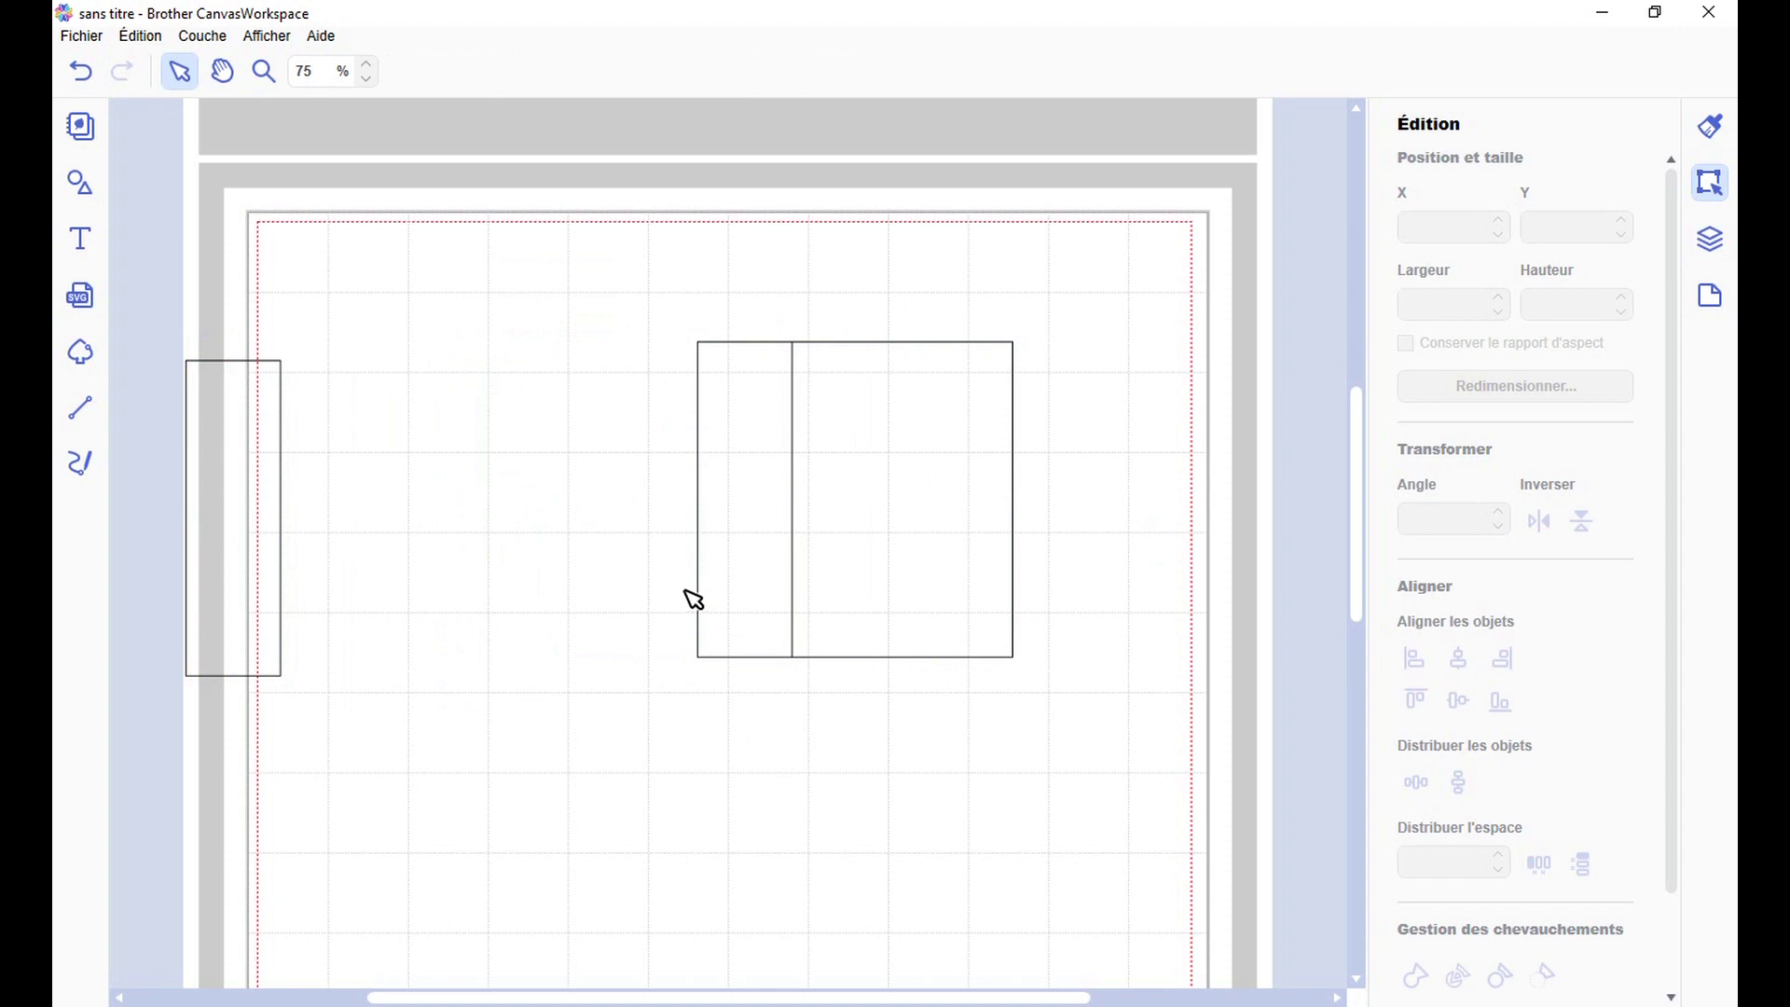
# Step: Delete the rectangle, the square and its vertical line to clear the mat
pyautogui.click(187, 512)
pyautogui.press('Delete')
pyautogui.moveTo(638, 282); pyautogui.dragTo(861, 494)
pyautogui.press('Delete')
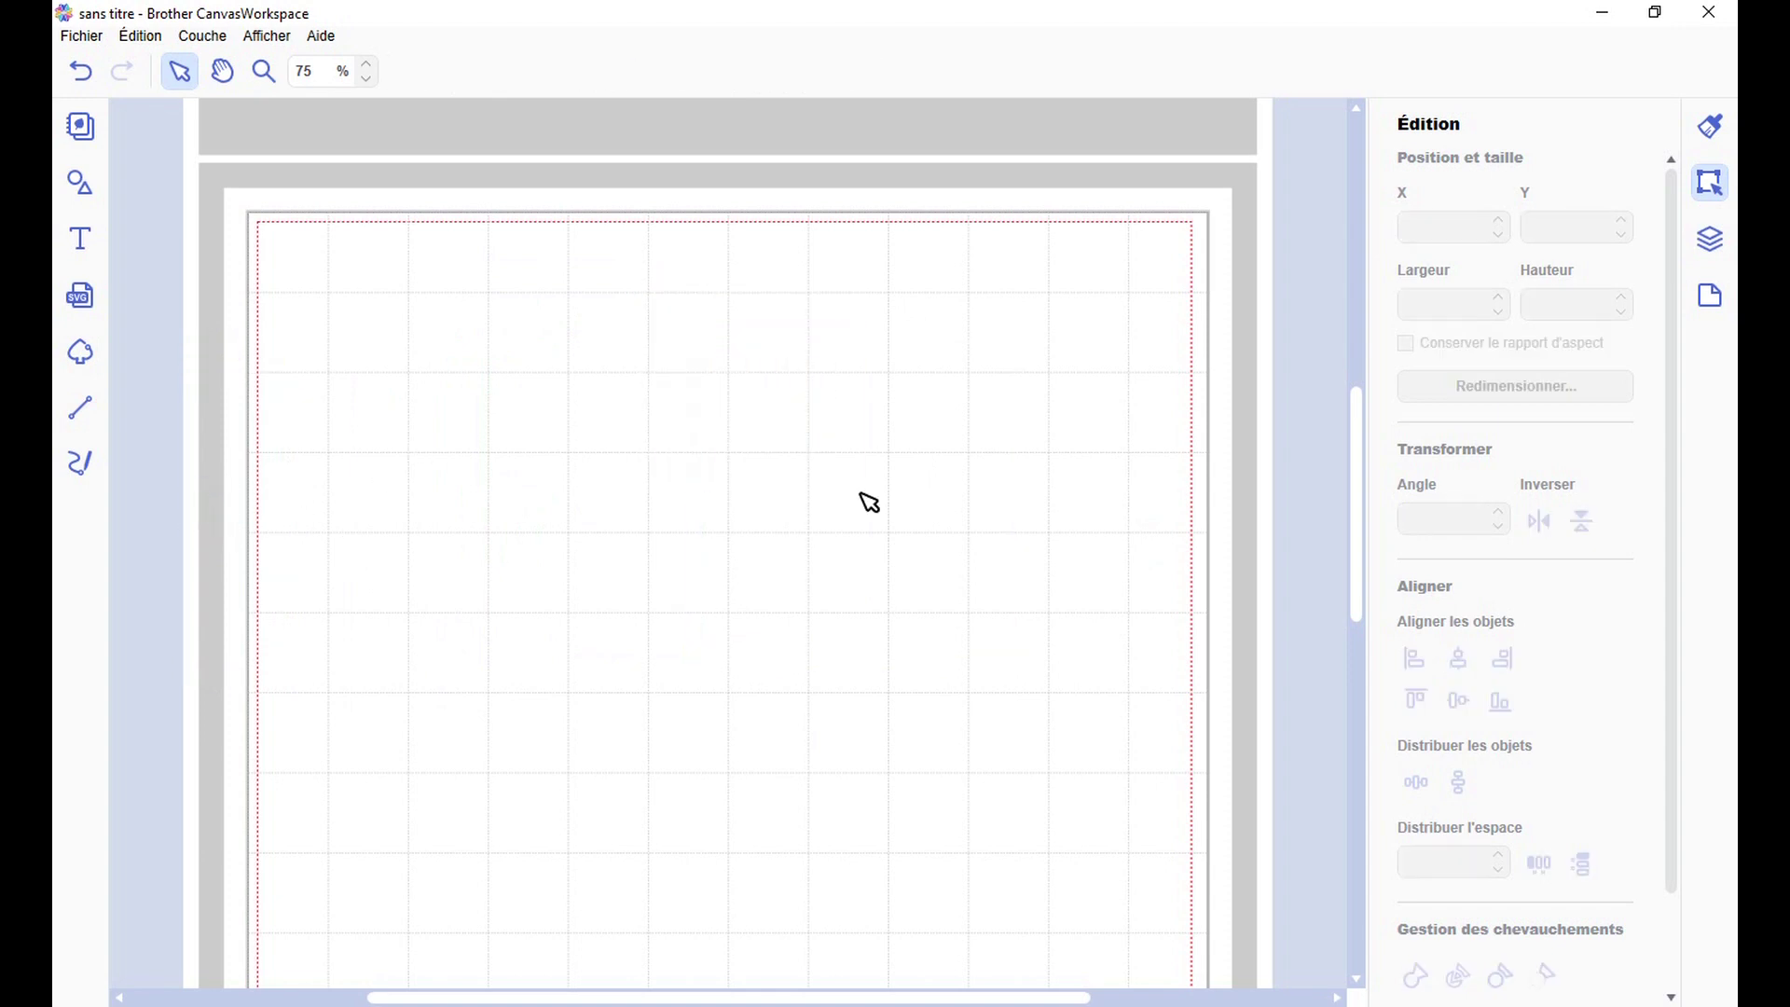